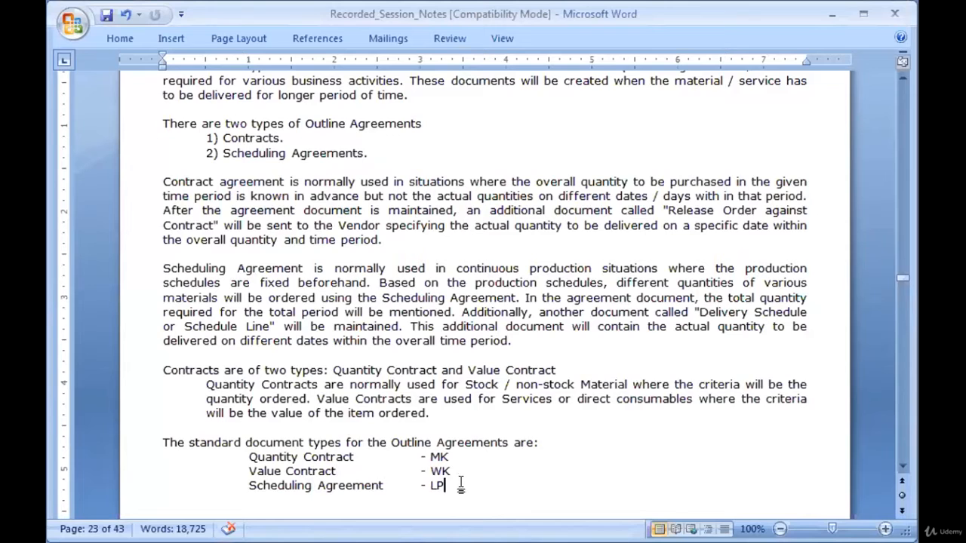
Switch from the Word notes to SAP and start the contract creation transaction ME31K
scroll(461, 480, "down", 4)
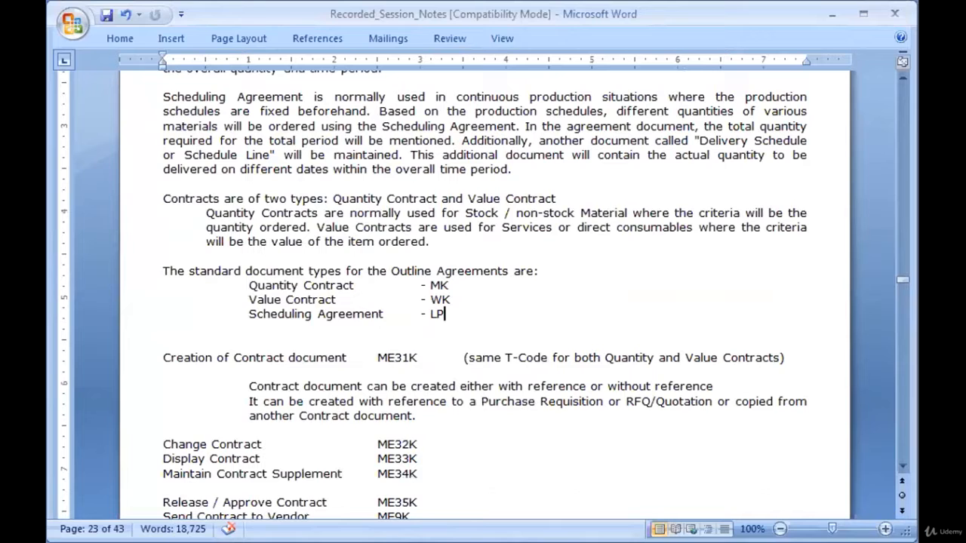
key("alt+Tab")
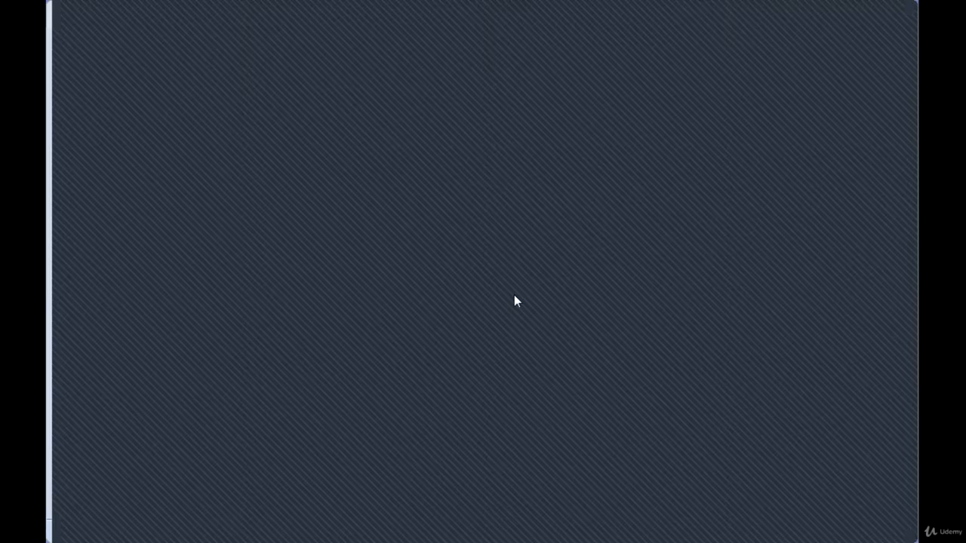
left_click(163, 44)
type("me")
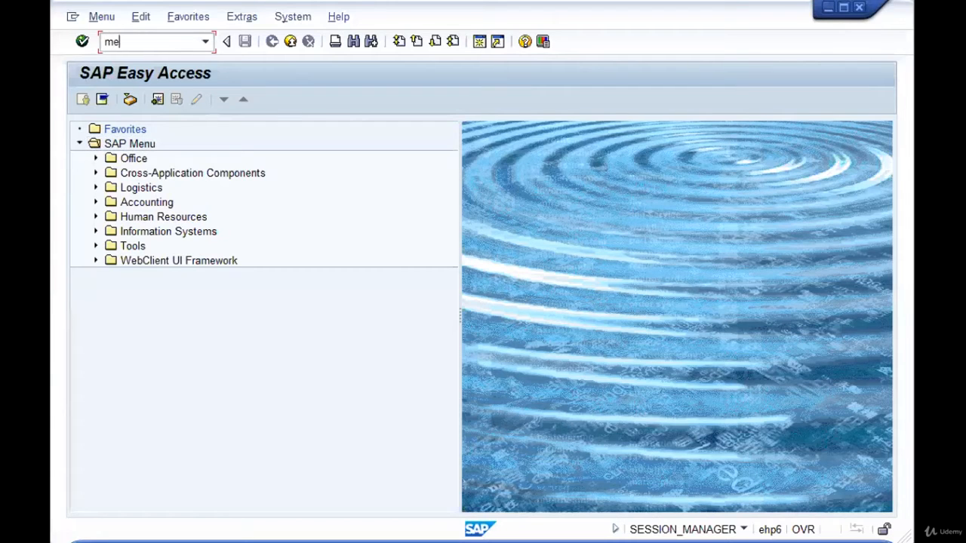
type("31k")
key("Return")
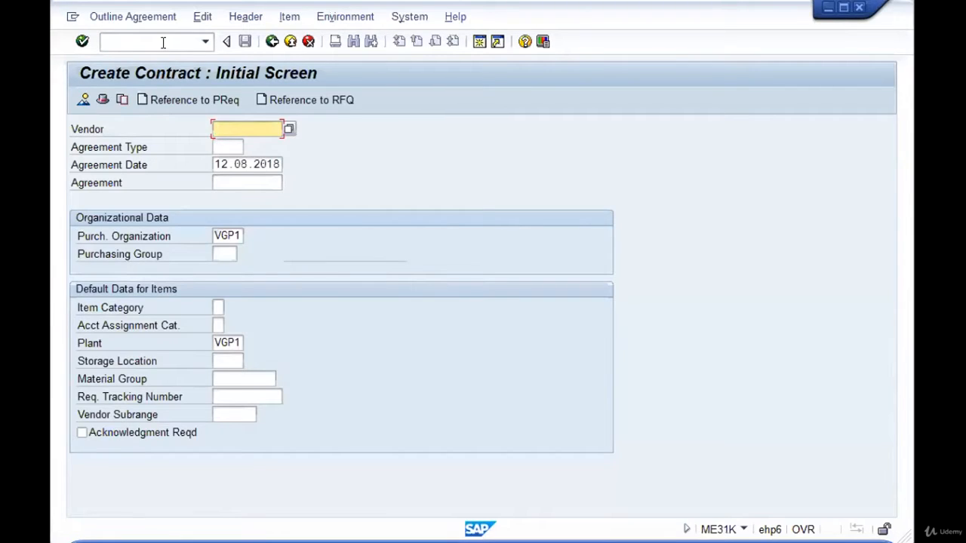
Enter the vendor number of VG01 Regular Vendor 3 and set the agreement type to MK
type("101003")
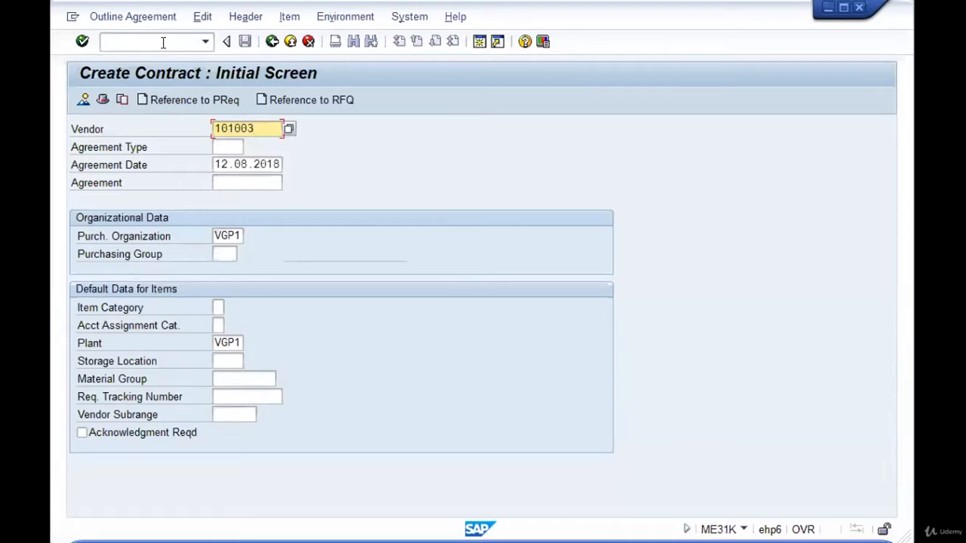
key("Tab")
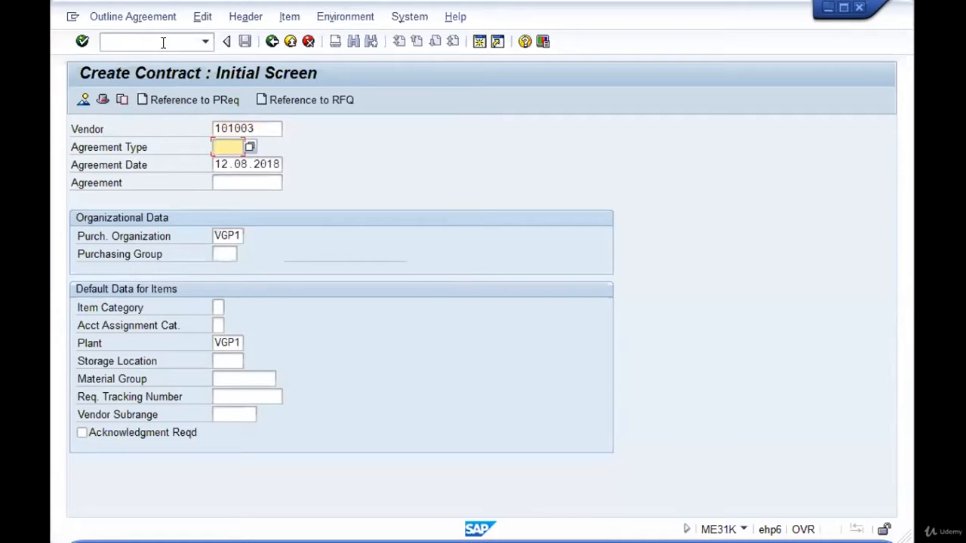
key("F4")
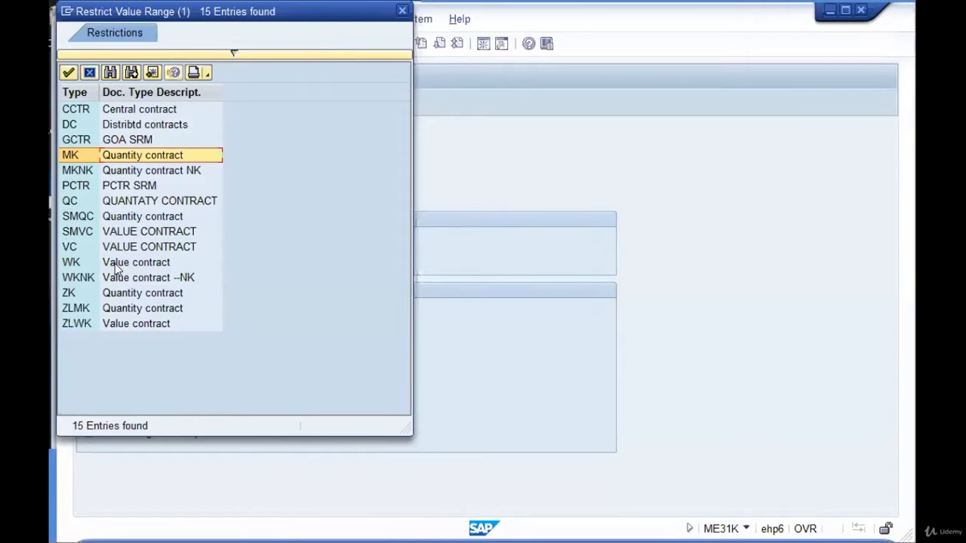
left_click(115, 263)
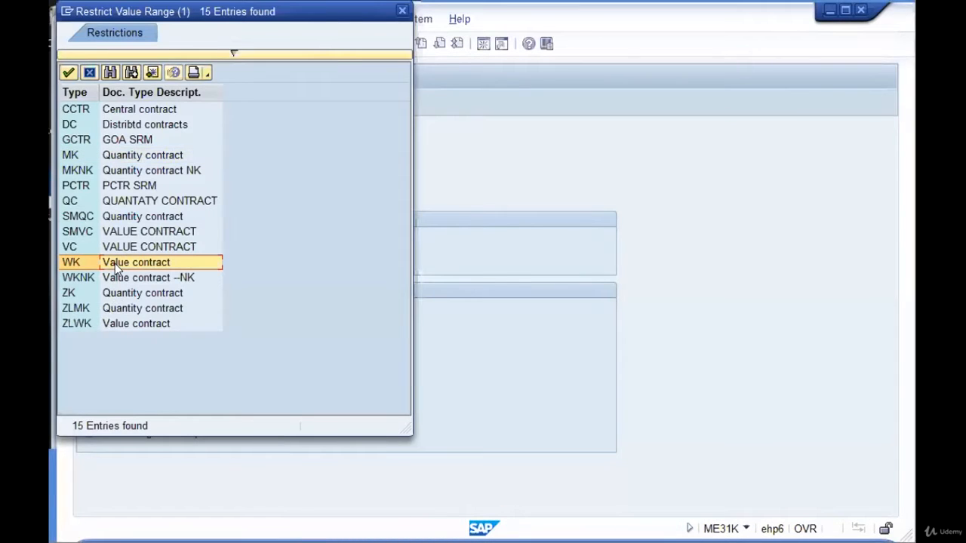
left_click(89, 72)
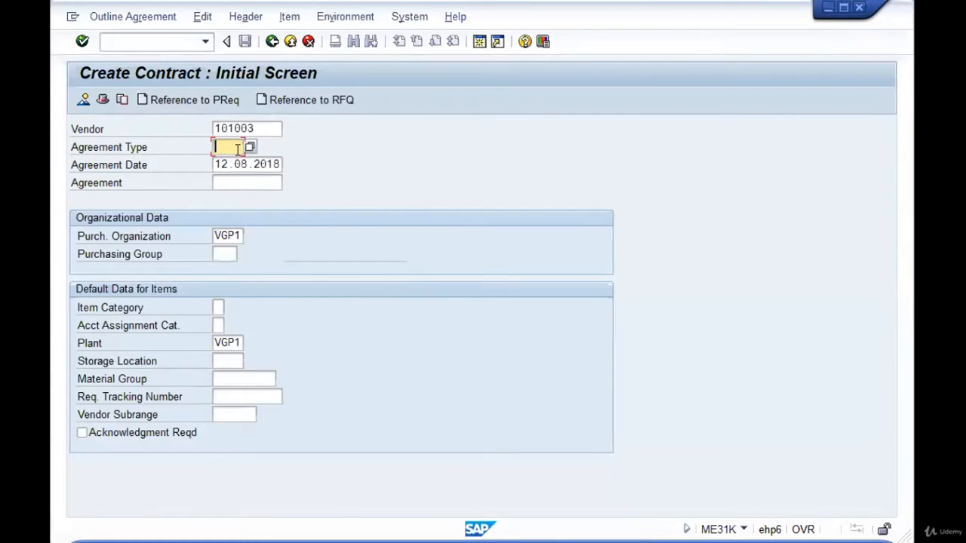
type("MK")
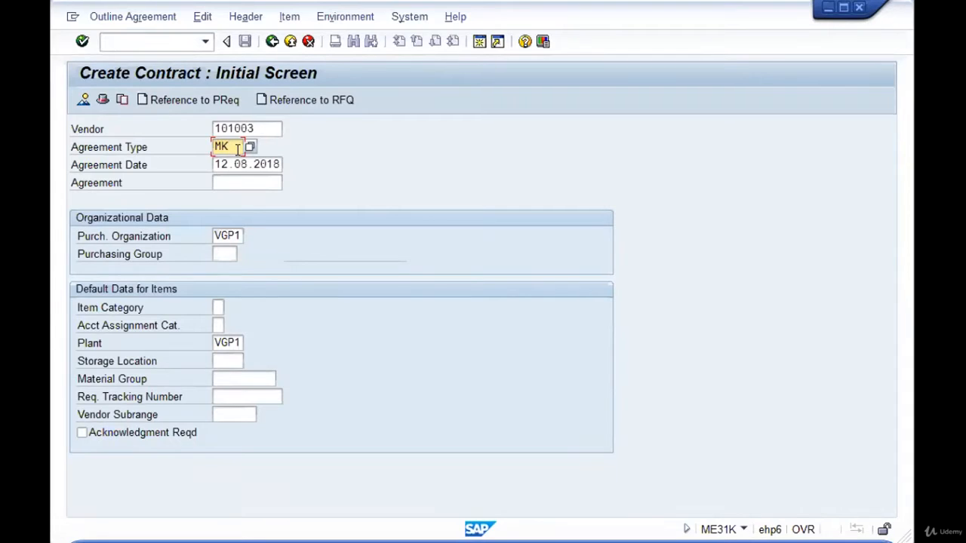
key("Tab")
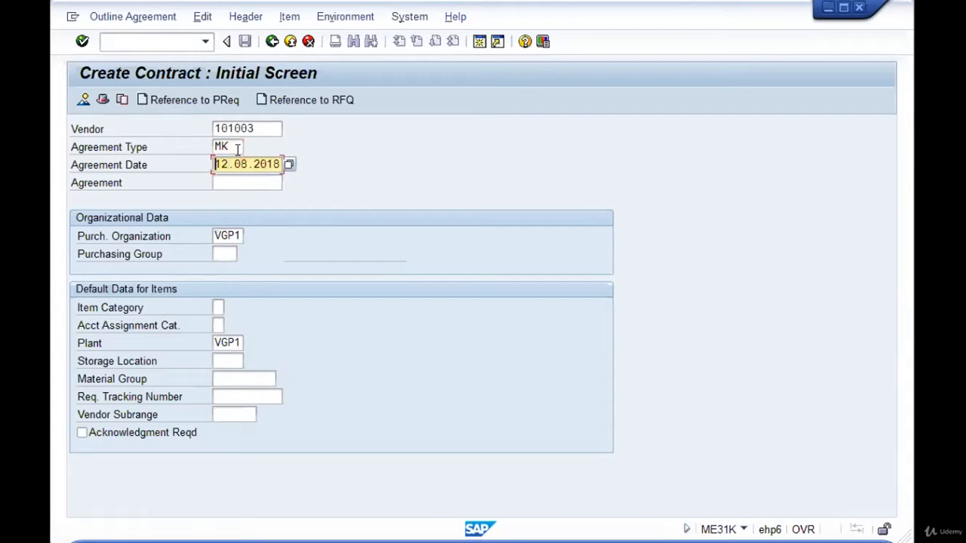
Set the purchasing group to vg1 and clear the default plant for items
key("Tab")
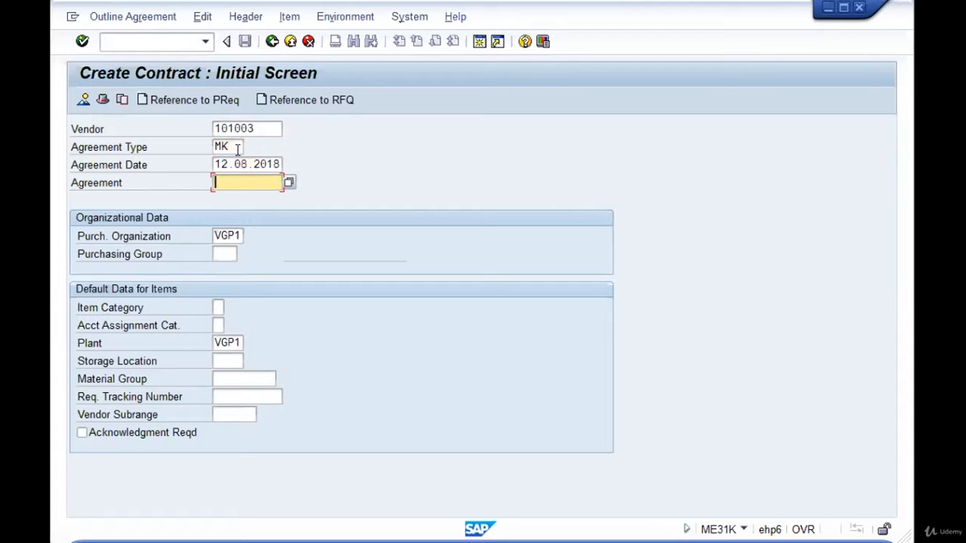
key("Tab")
key("Tab")
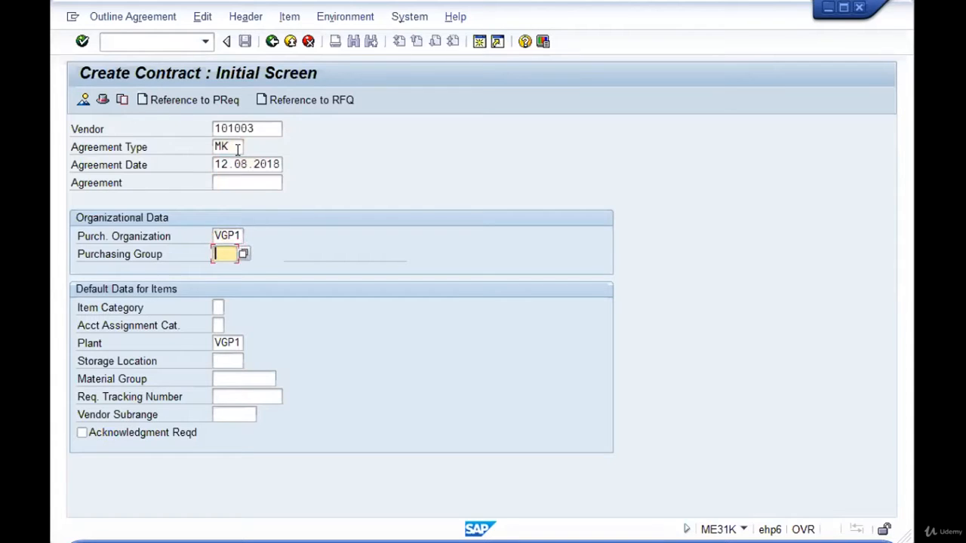
type("vg")
key("shift+Tab")
key("Tab")
key("Tab")
key("Tab")
key("Tab")
key("shift+End")
key("Delete")
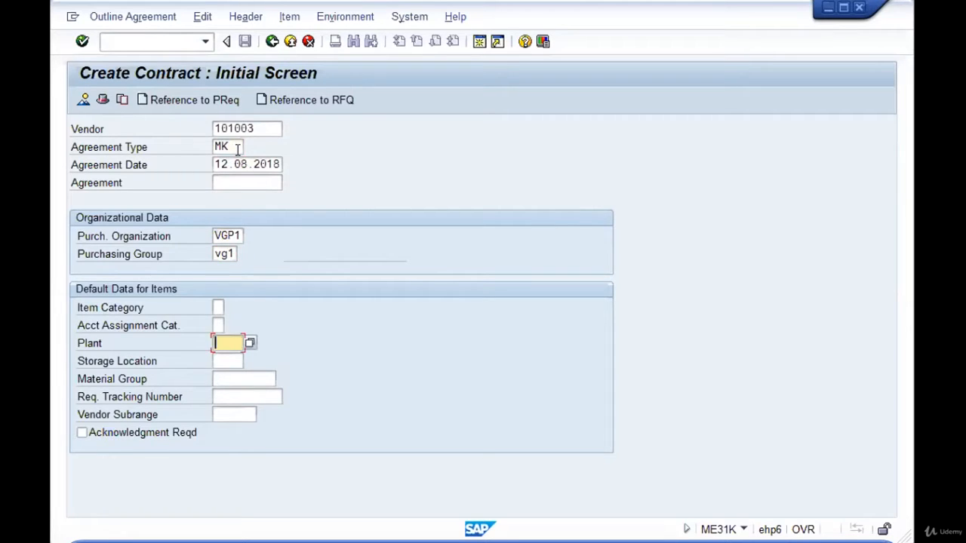
Go through the default item data fields and look up the possible item categories without choosing one
key("shift+Tab")
key("shift+Tab")
key("Tab")
key("Tab")
key("Tab")
key("Tab")
key("Tab")
key("Tab")
key("shift+Tab")
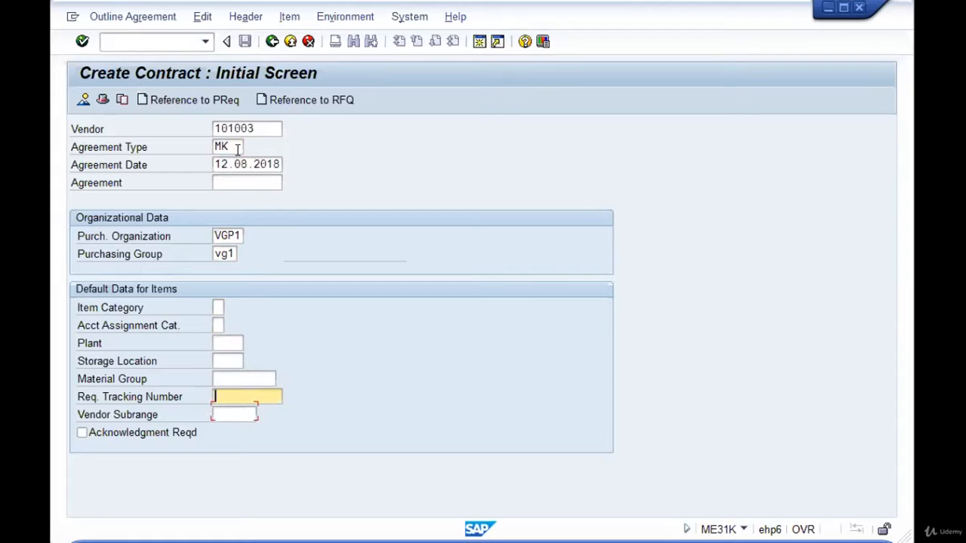
key("shift+Tab")
key("shift+Tab")
key("shift+Tab")
key("shift+Tab")
key("shift+Tab")
key("Tab")
key("Tab")
key("Tab")
key("Tab")
key("Tab")
key("Tab")
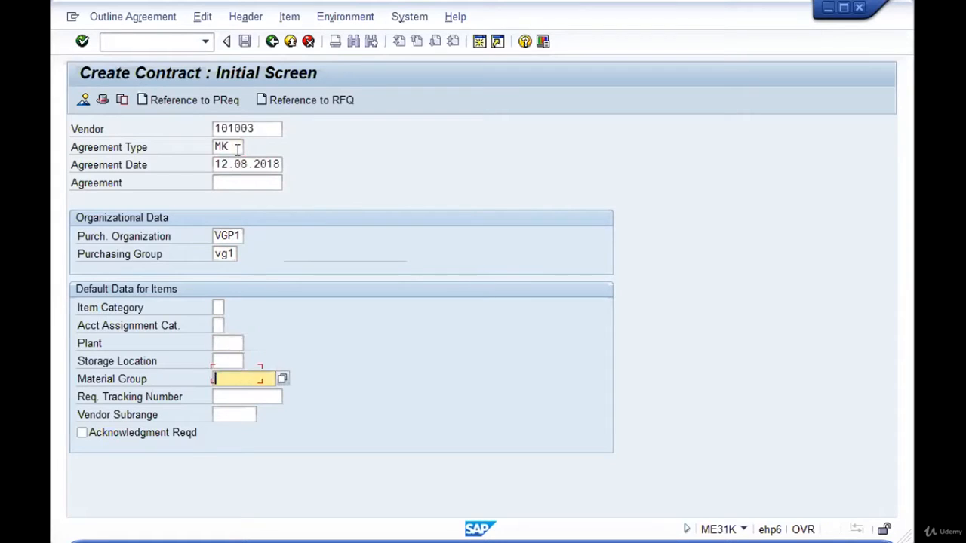
key("shift+Tab")
key("shift+Tab")
key("shift+Tab")
key("shift+Tab")
key("shift+Tab")
key("shift+Tab")
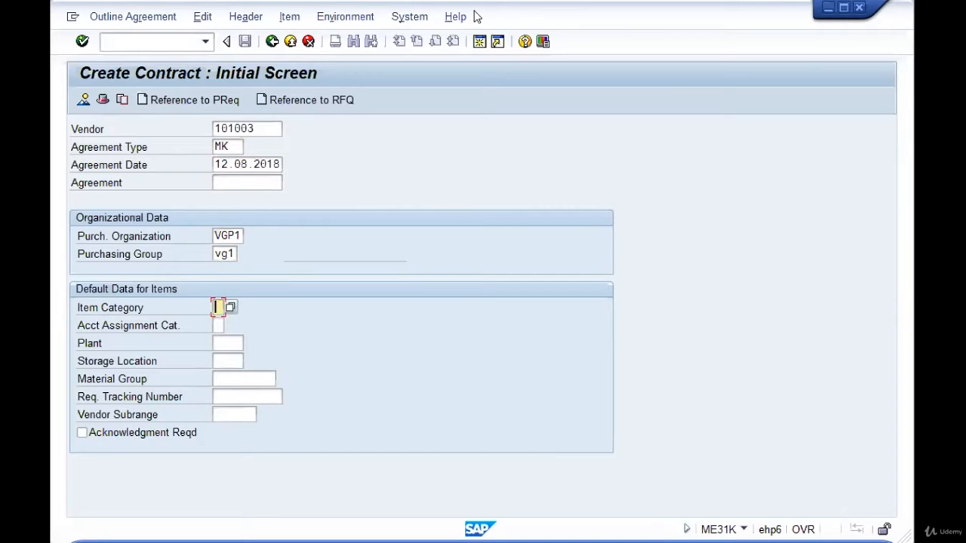
key("F4")
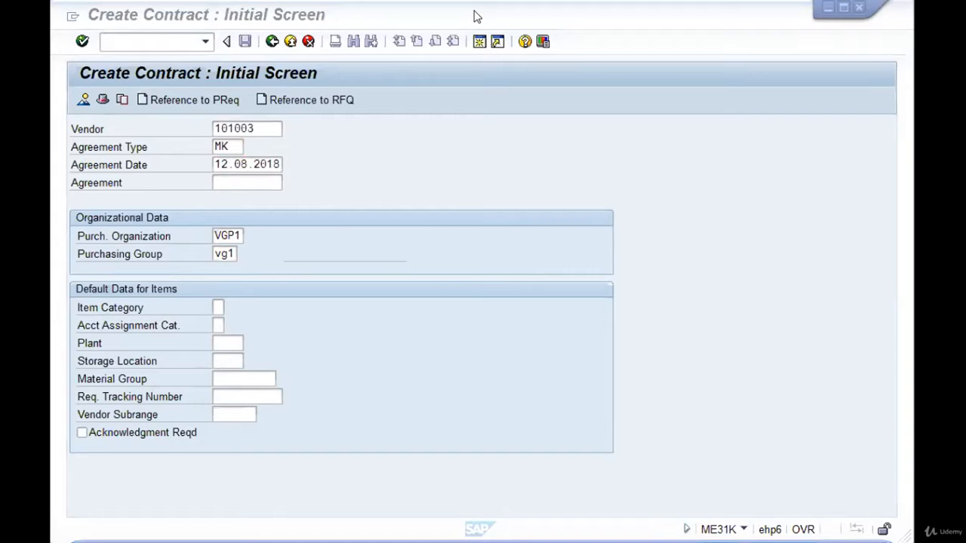
left_click(384, 188)
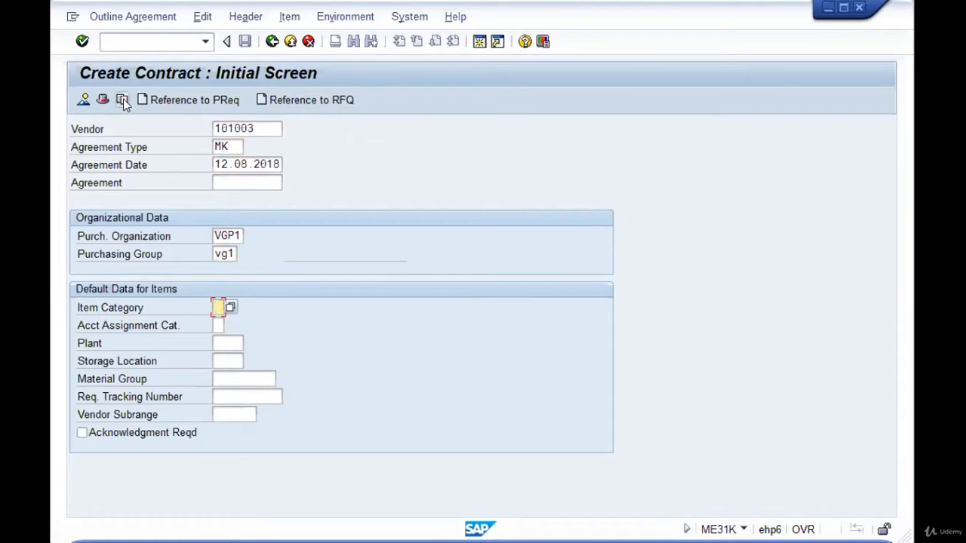
Proceed to the contract's header data and set the validity end date to 11.10.2018
left_click(403, 249)
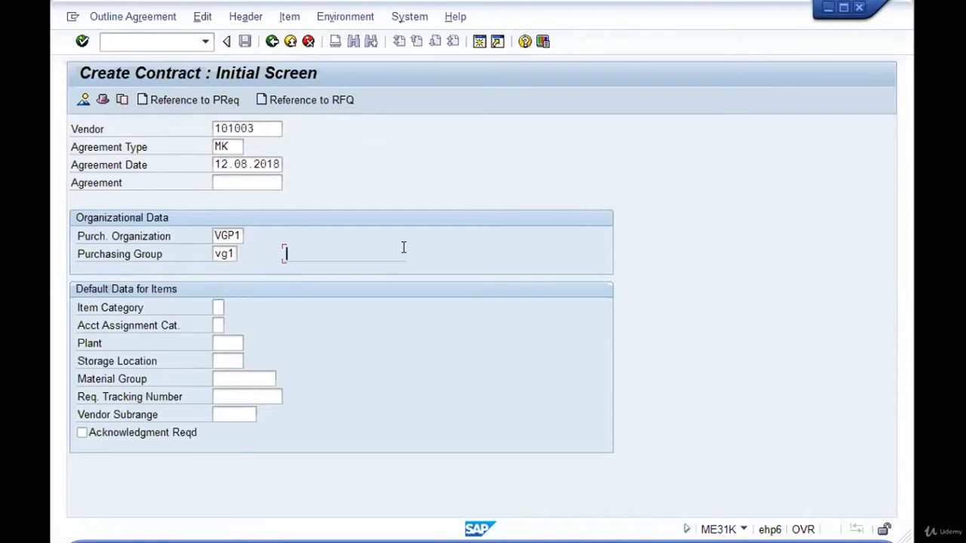
left_click(166, 238)
key("Return")
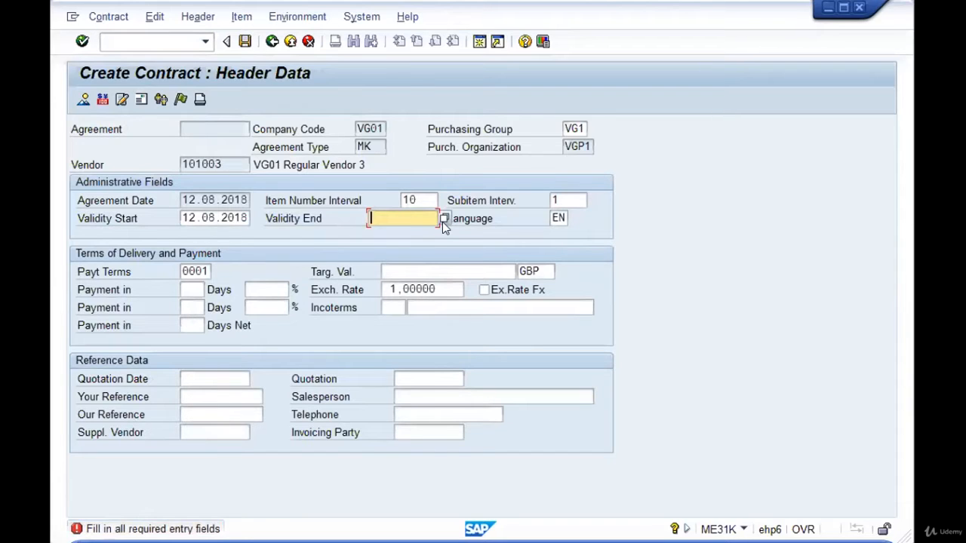
type("11.10.201")
key("Home")
key("Right")
key("Right")
key("Right")
left_click(309, 148)
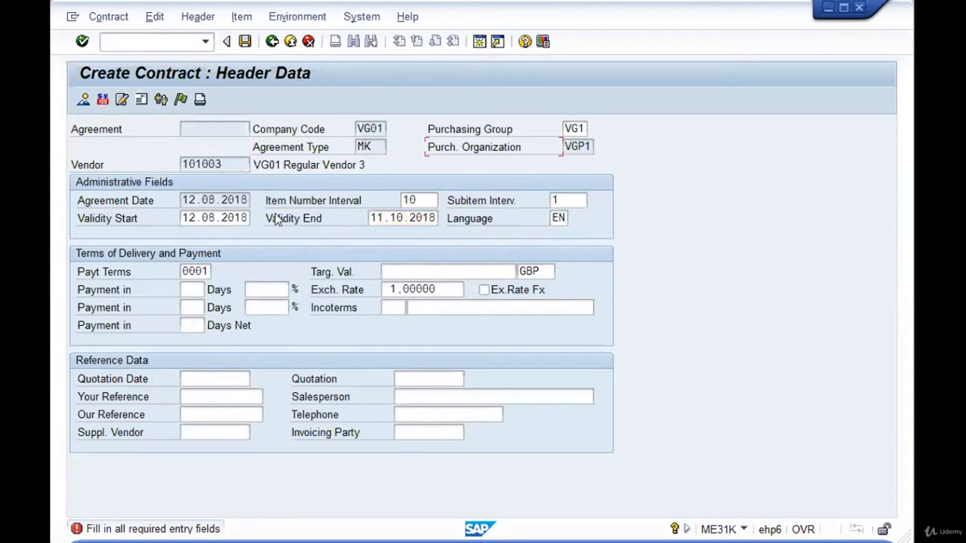
Leave the header's target value empty and continue to the contract's item overview
left_click(329, 271)
left_click(411, 276)
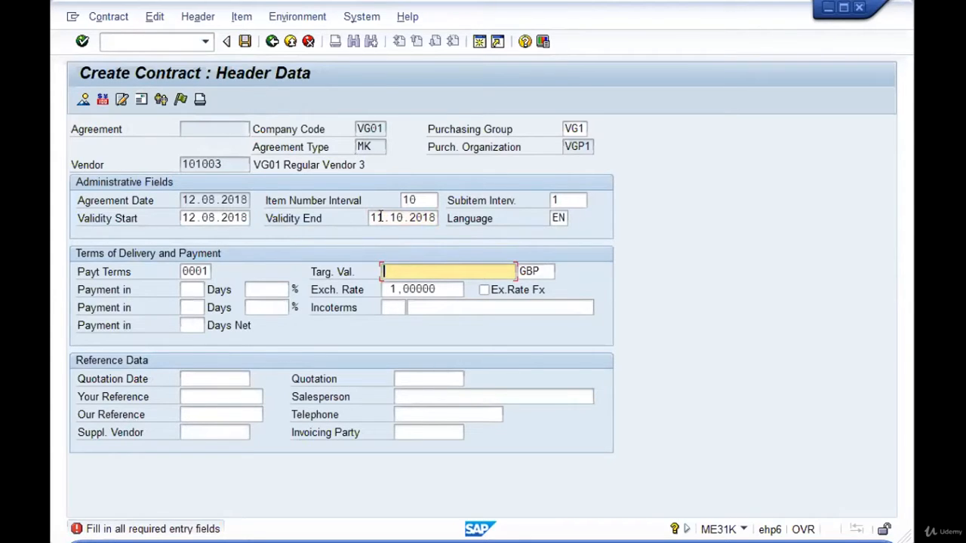
left_click(351, 270)
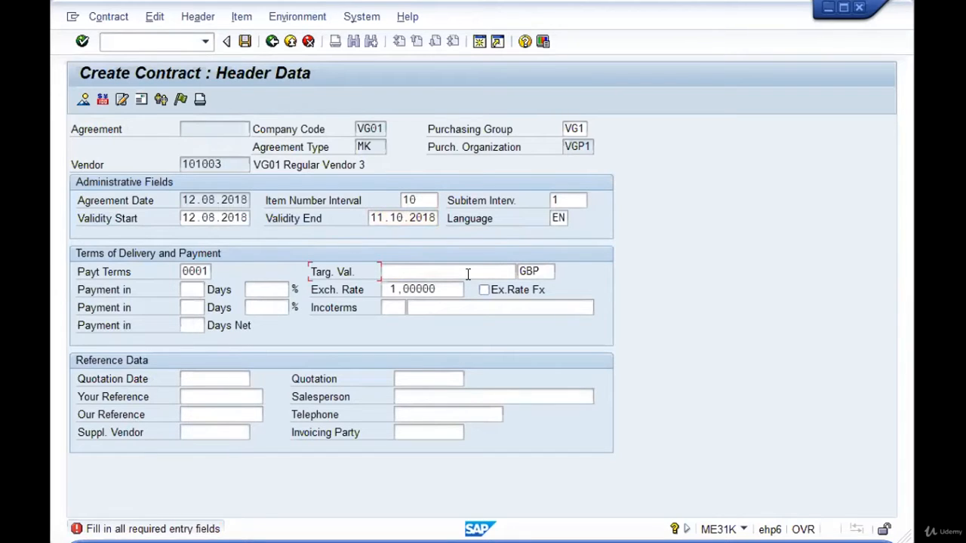
key("Return")
Search for materials in plant vgp1 and assign VG01 MATERIAL TYPE (12001) to item 10
left_click(166, 198)
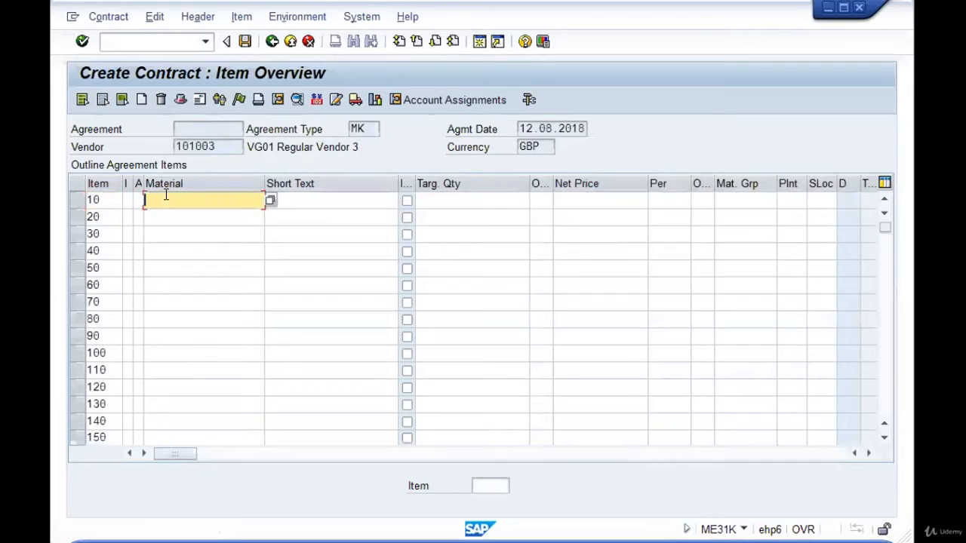
type("1")
key("Return")
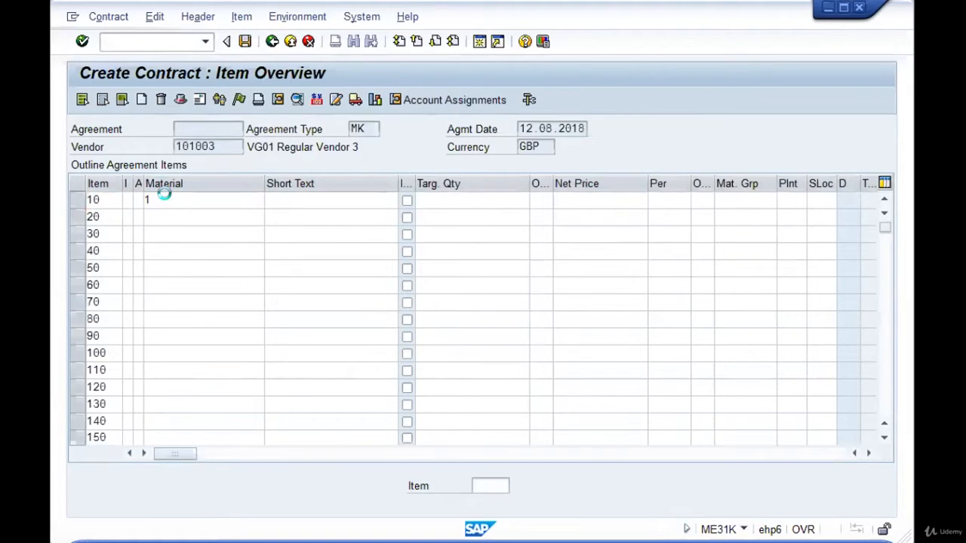
type("vg01")
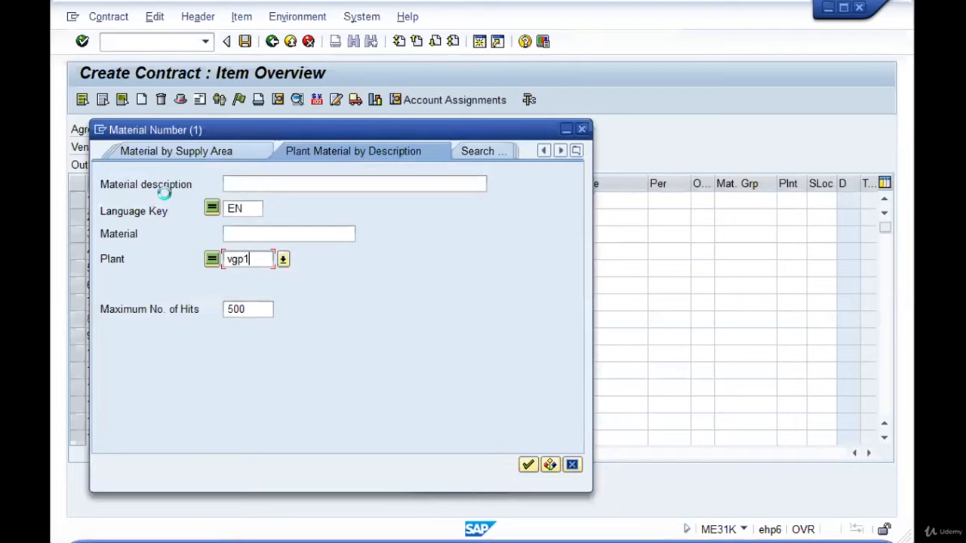
key("Return")
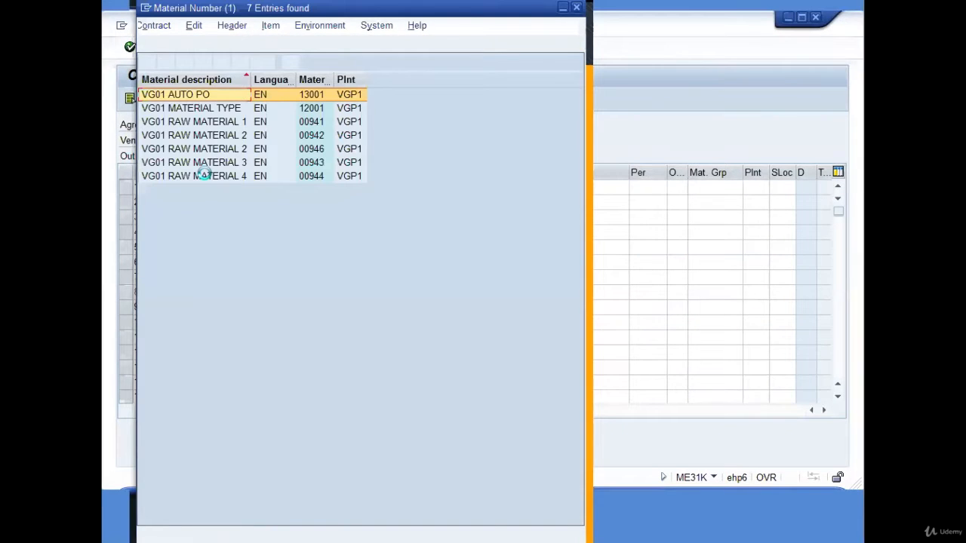
key("Down")
key("Down")
key("Down")
key("Down")
key("Up")
key("Up")
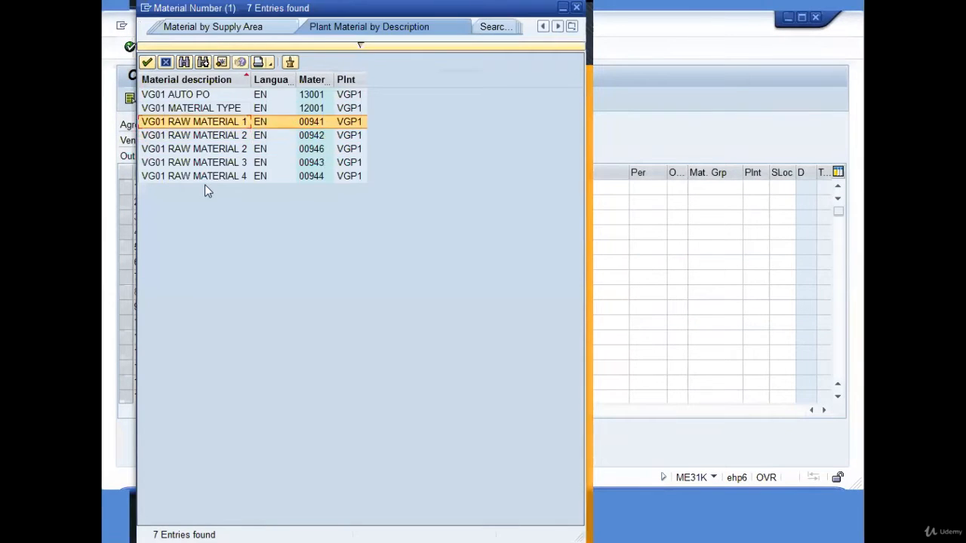
key("Up")
key("Return")
Give item 10 a target quantity of 2500, a net price of 220 and plant vgp1
key("Tab")
key("Tab")
key("Tab")
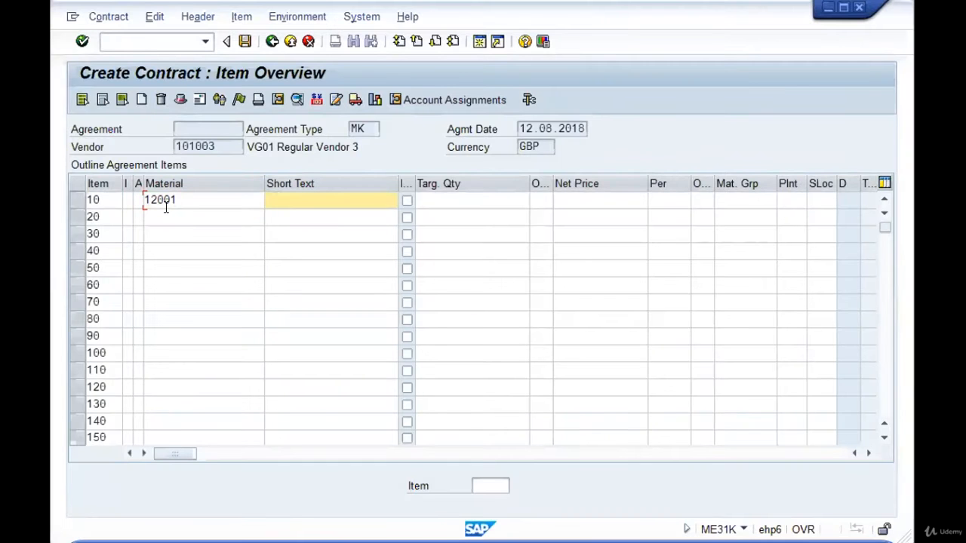
type("2500")
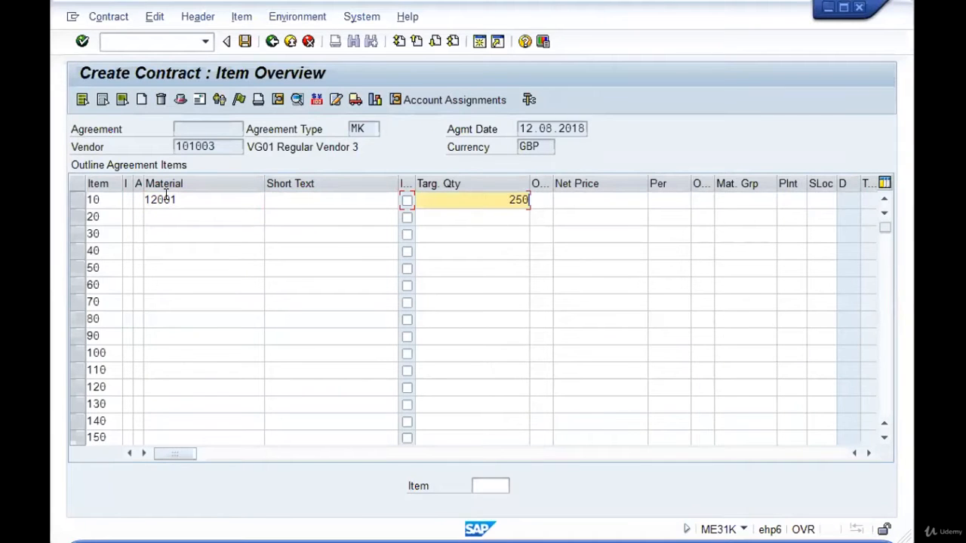
key("Tab")
key("Tab")
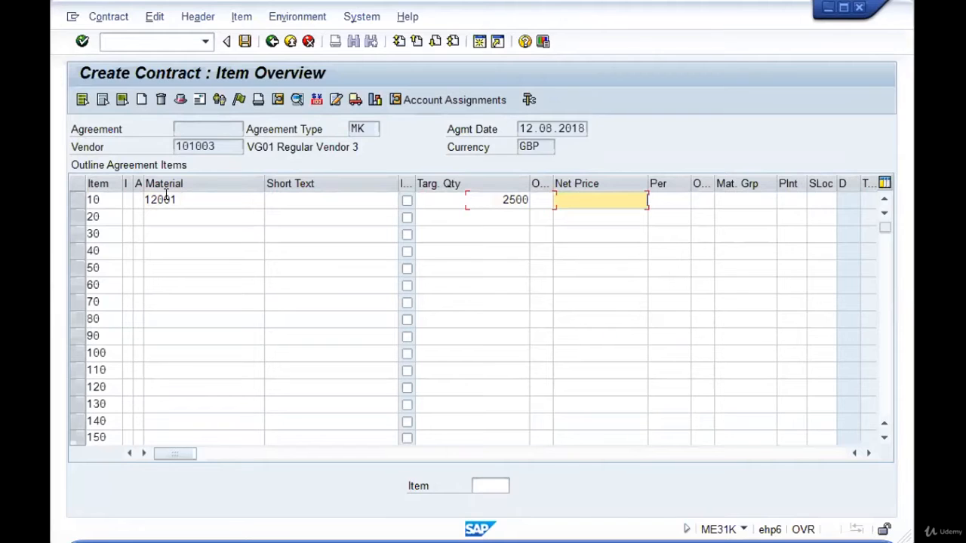
type("220")
key("Tab")
key("Tab")
key("Tab")
key("Tab")
type("vgp1")
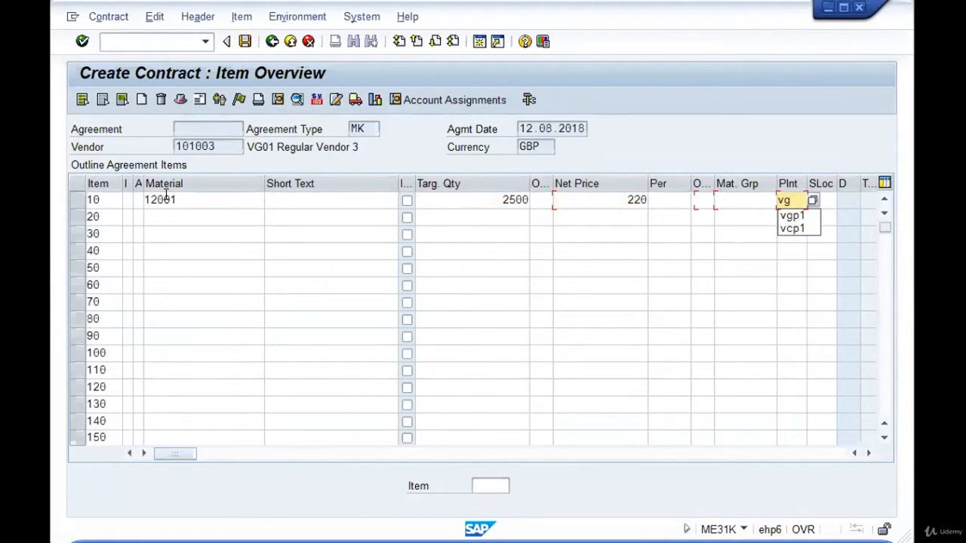
Change item 10's target quantity to 1.500 and validate the item line
key("shift+Tab")
key("shift+Tab")
key("shift+Tab")
key("shift+Tab")
key("shift+Tab")
key("shift+Tab")
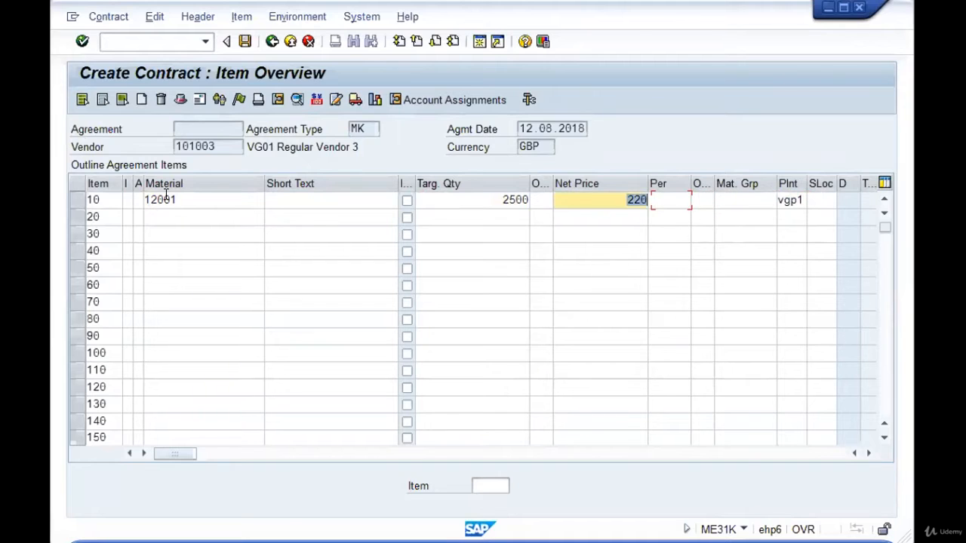
type("1.500")
key("Return")
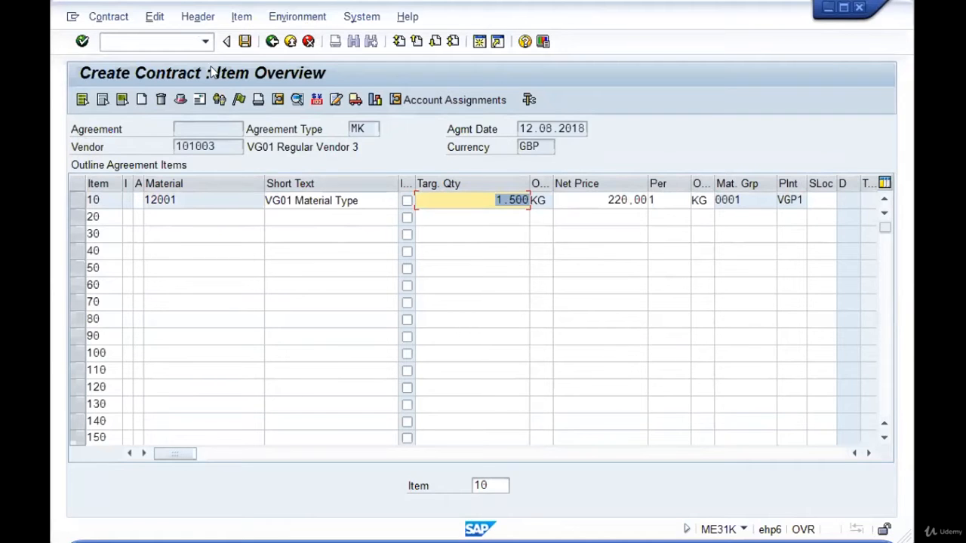
Look through the contract's header text types, including warranties and guarantees, and return to the item overview
left_click(197, 17)
mouse_move(239, 59)
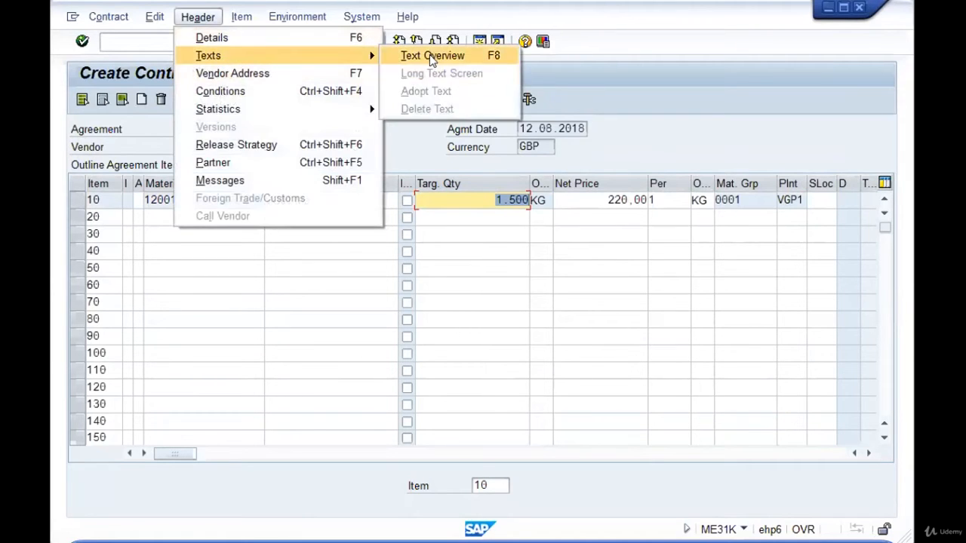
left_click(430, 54)
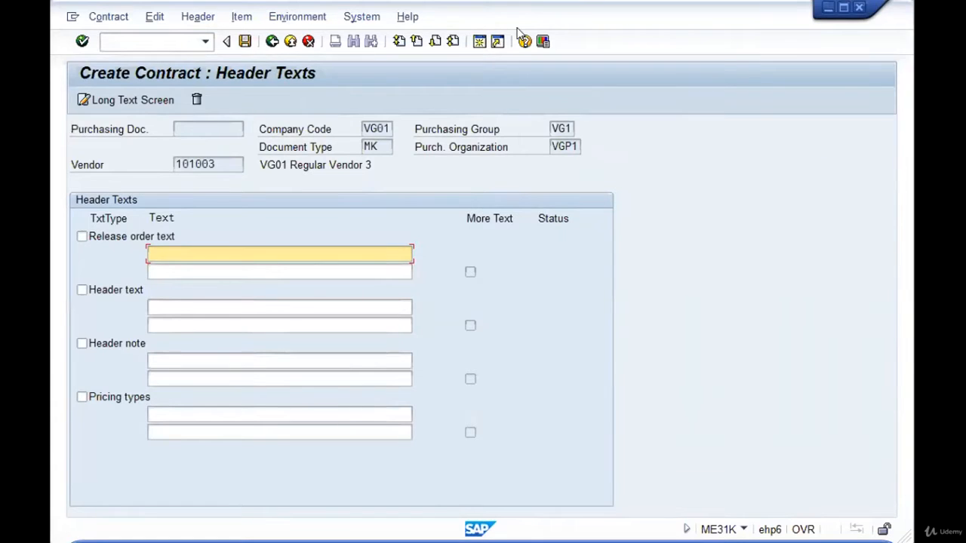
scroll(727, 178, "down", 3)
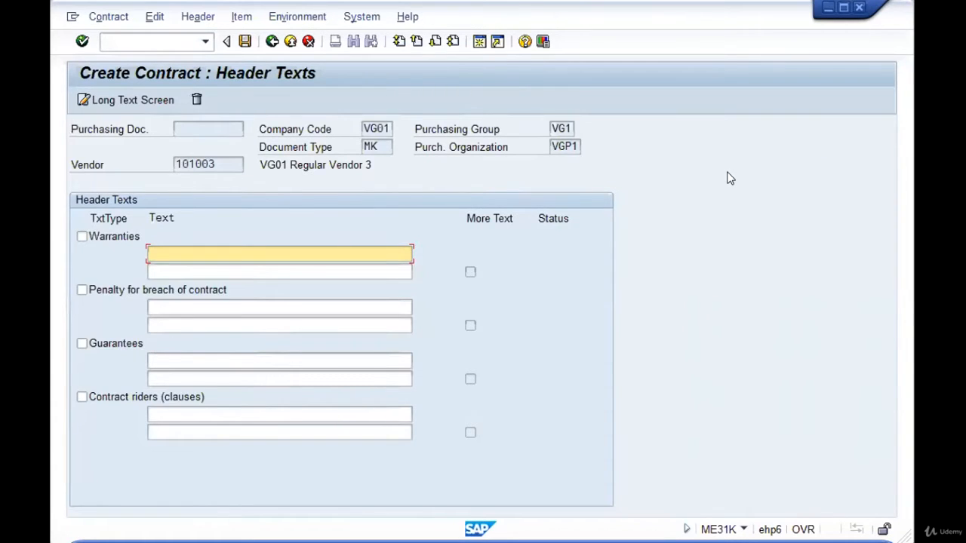
scroll(727, 178, "up", 1)
scroll(727, 178, "up", 2)
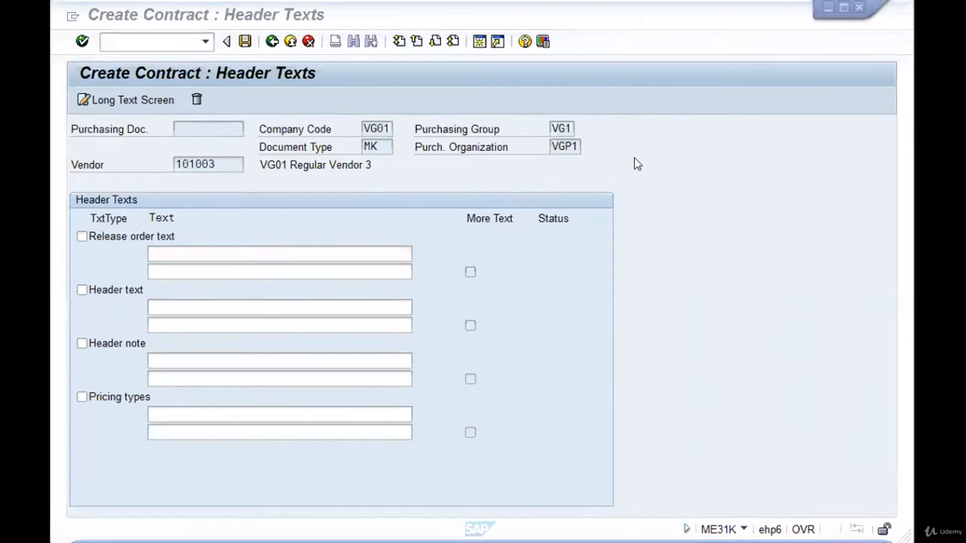
left_click(271, 41)
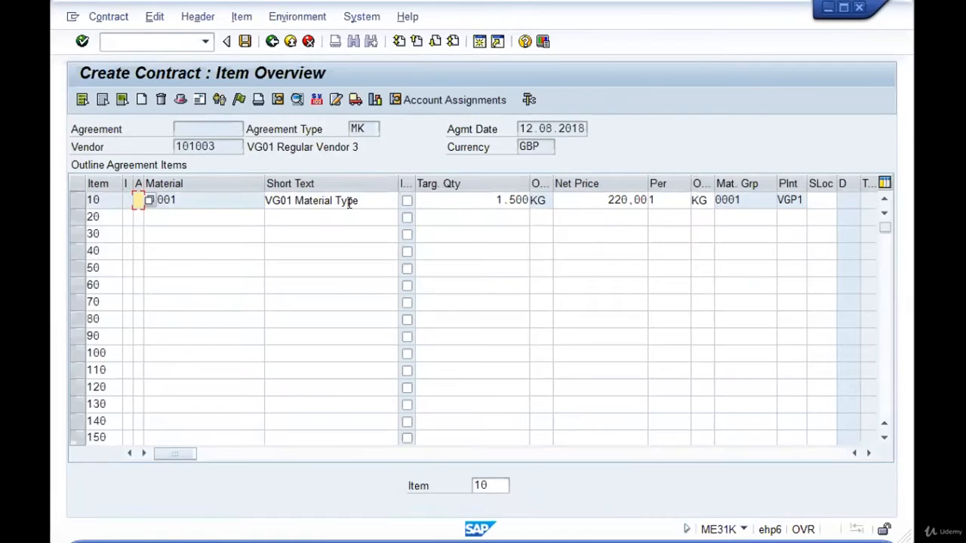
Check the contract's output messages, save the contract and leave contract creation
left_click(258, 99)
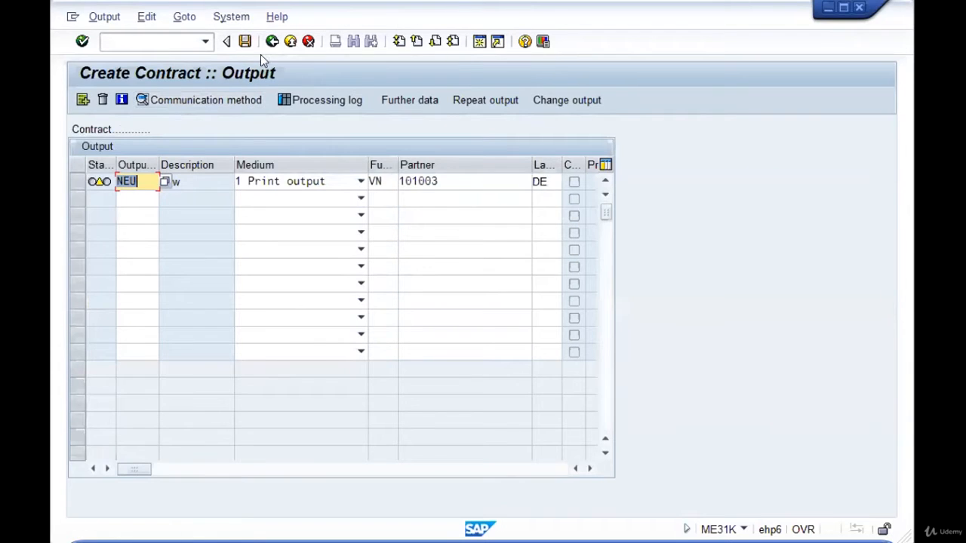
left_click(272, 42)
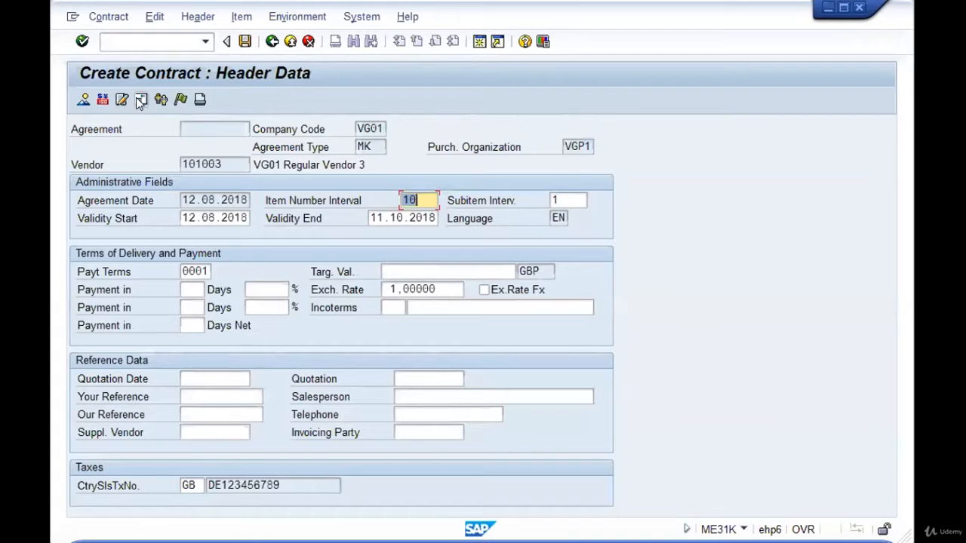
left_click(83, 99)
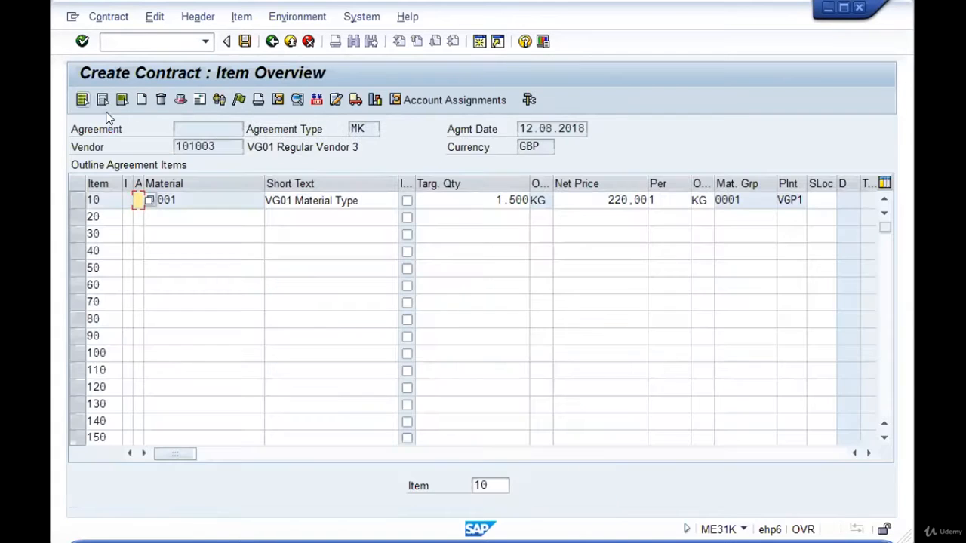
left_click(244, 41)
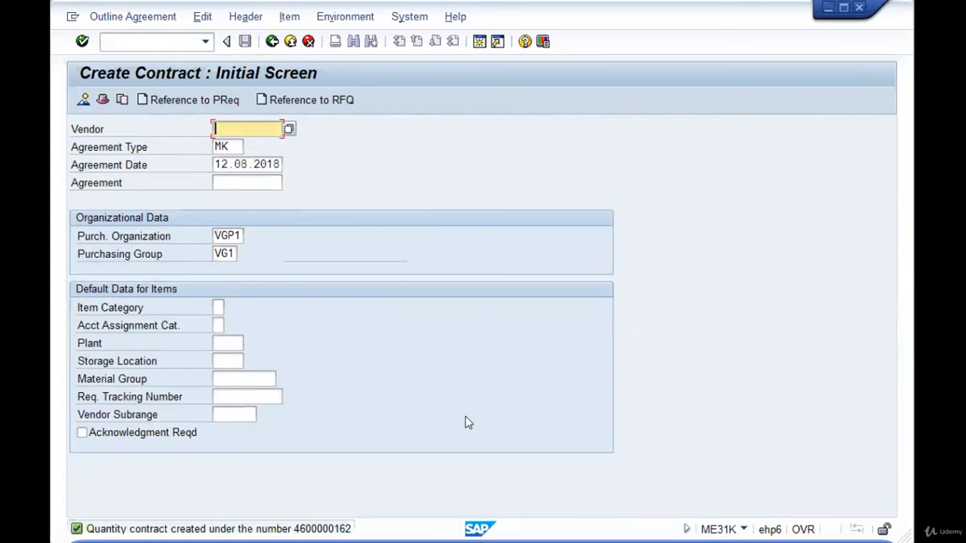
key("F3")
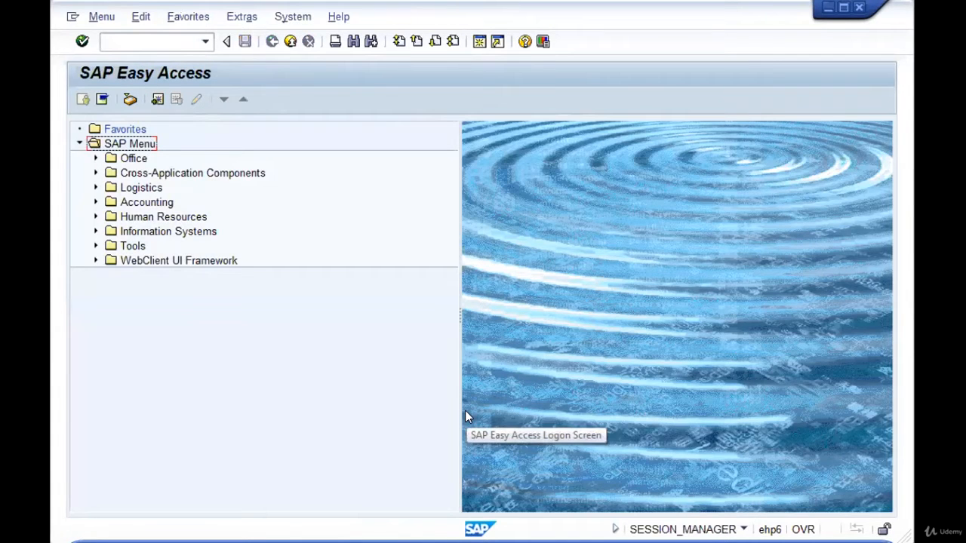
Open the saved contract for changing with transaction me32k and exit without editing it
key("ctrl+slash")
type("me3")
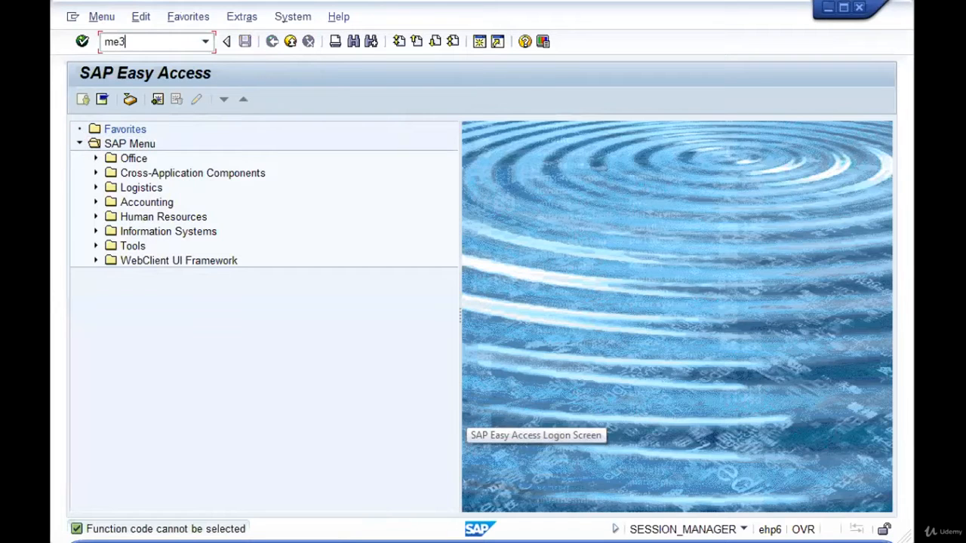
type("2k")
key("Return")
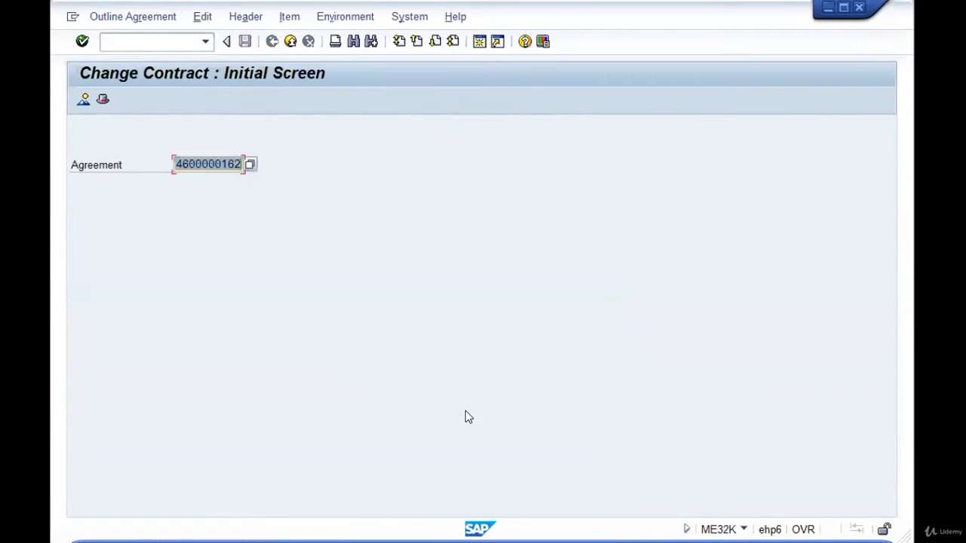
key("Return")
key("F3")
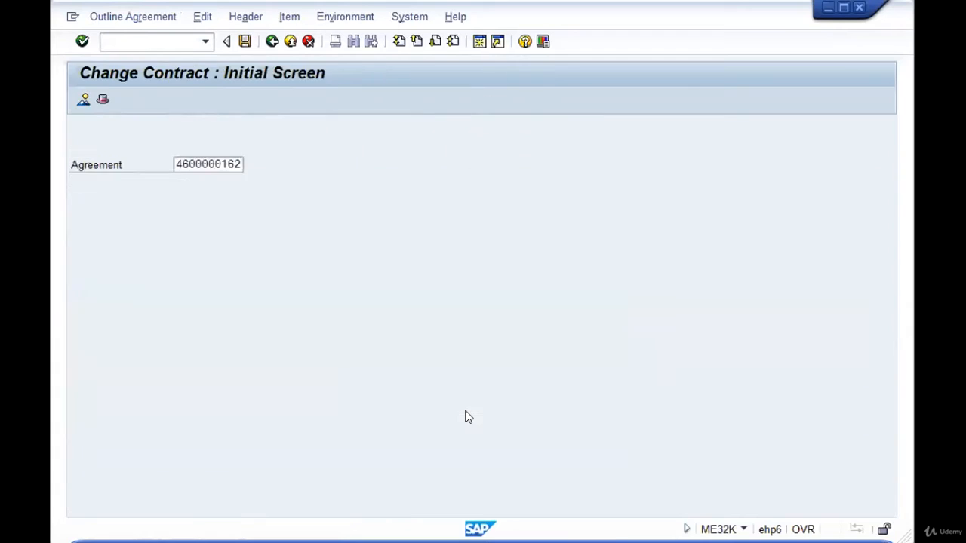
key("F3")
Display the saved contract's item overview with transaction me33k and return to the start screen
type("me33k")
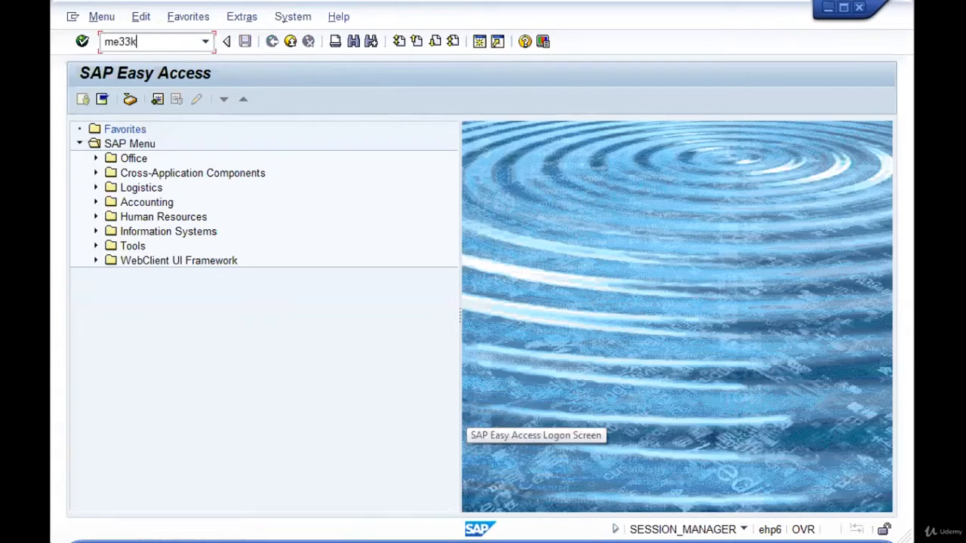
key("Return")
key("Return")
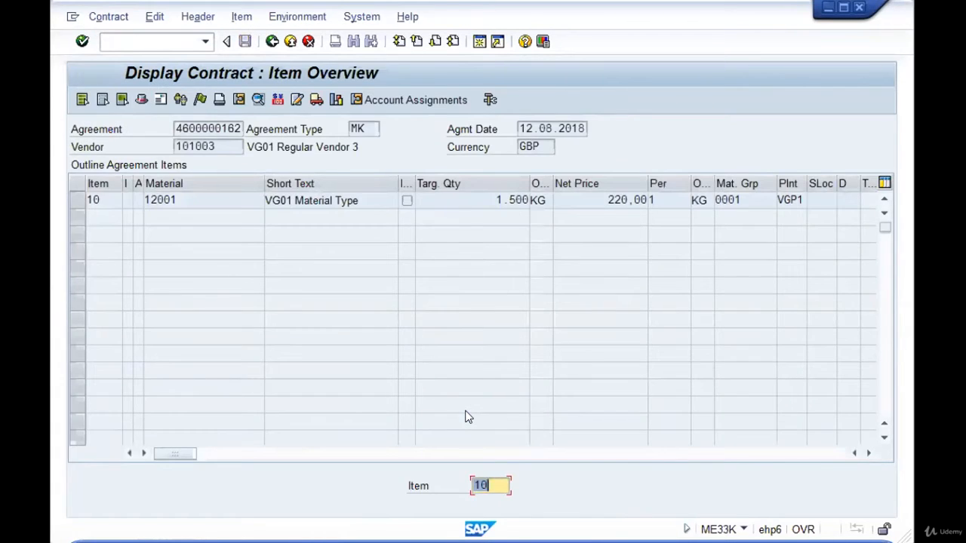
key("F3")
key("F3")
Open the contract in supplement maintenance with transaction me34k and return to the start screen
type("me34k")
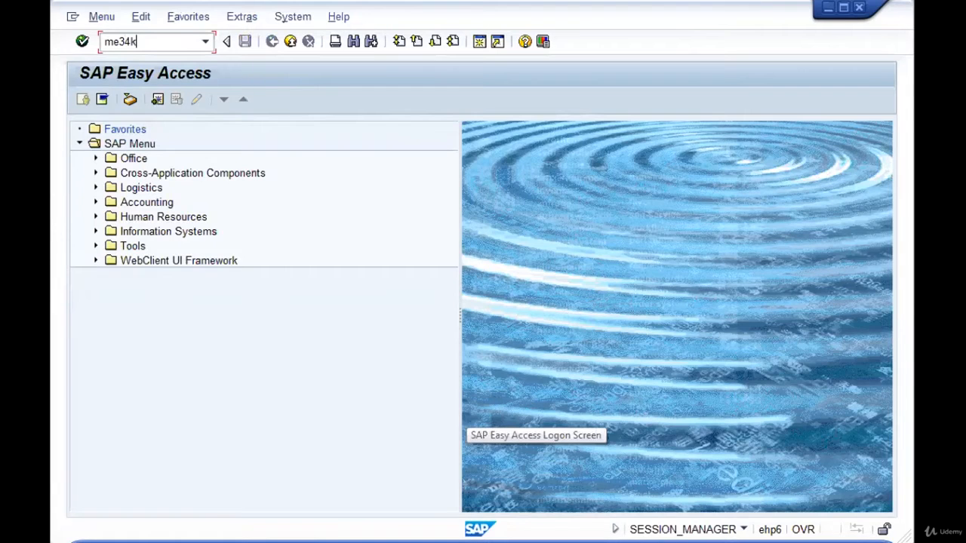
key("Return")
key("Return")
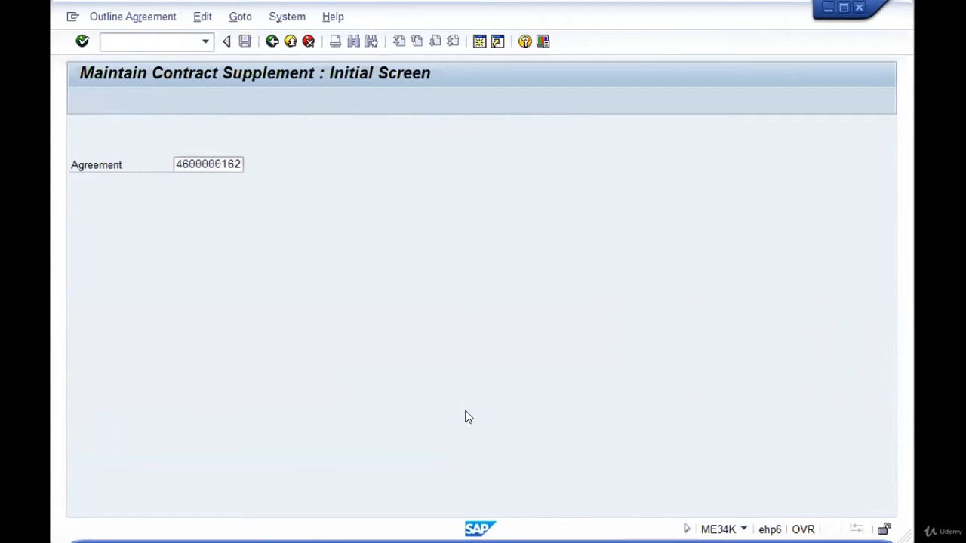
key("F3")
key("F3")
List the contract's unprocessed messages with transaction me9k, keeping the prefilled document number and processing status 0
type("me")
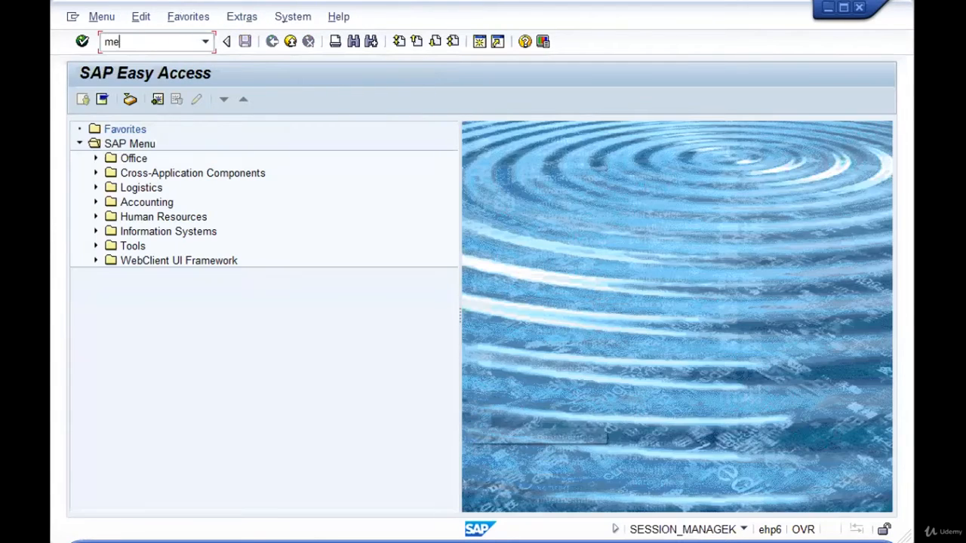
type("9k")
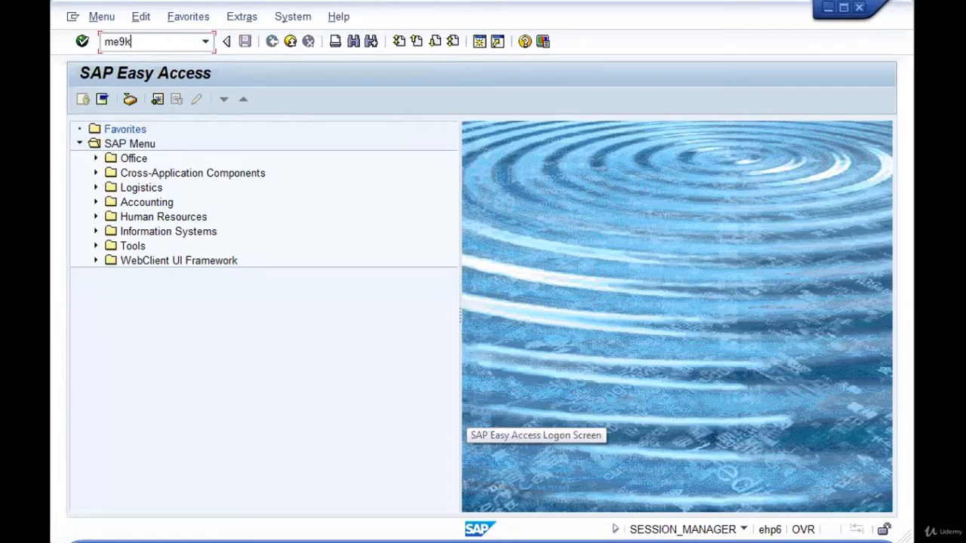
key("Return")
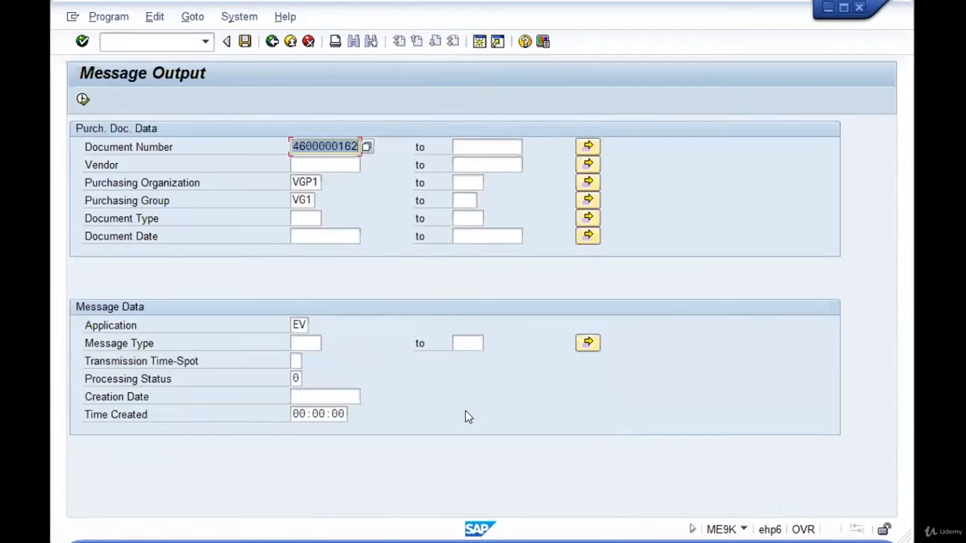
key("F8")
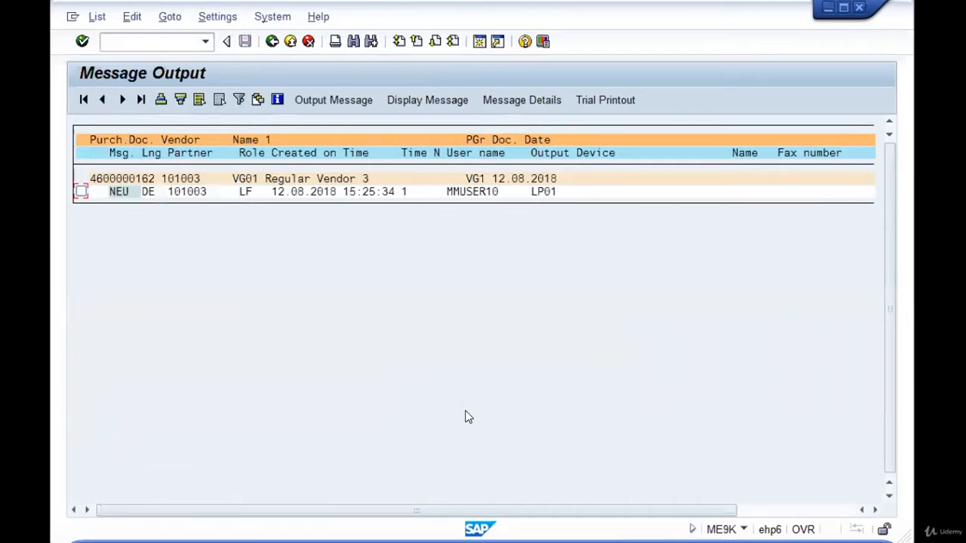
Select the contract's NEU message, output it and return to the start screen
key("shift+Tab")
key("shift+Tab")
key("shift+Tab")
key("shift+Tab")
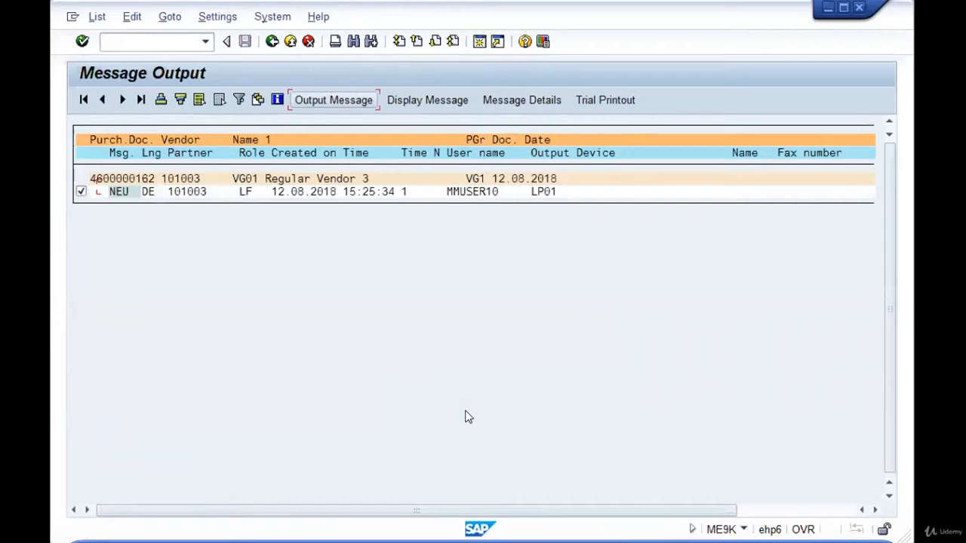
key("Return")
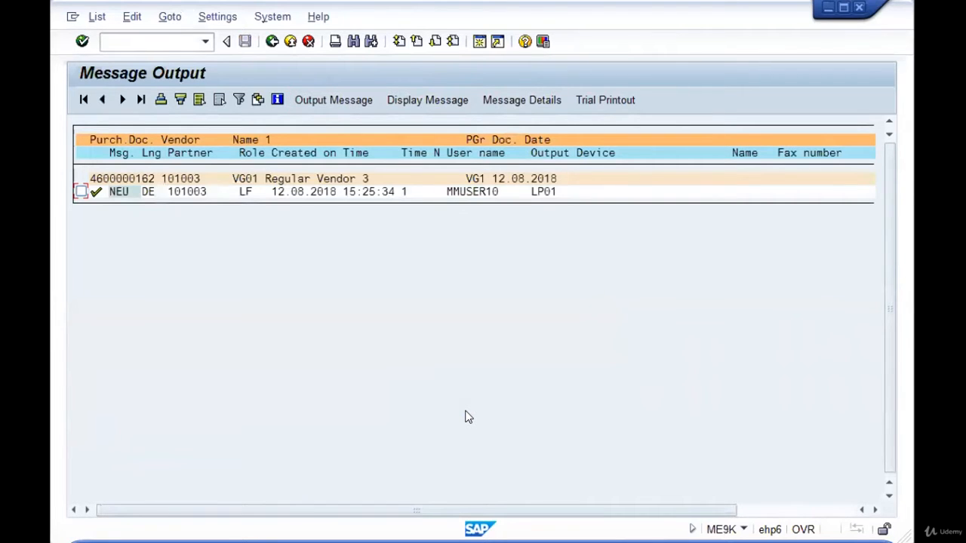
key("F3")
key("F3")
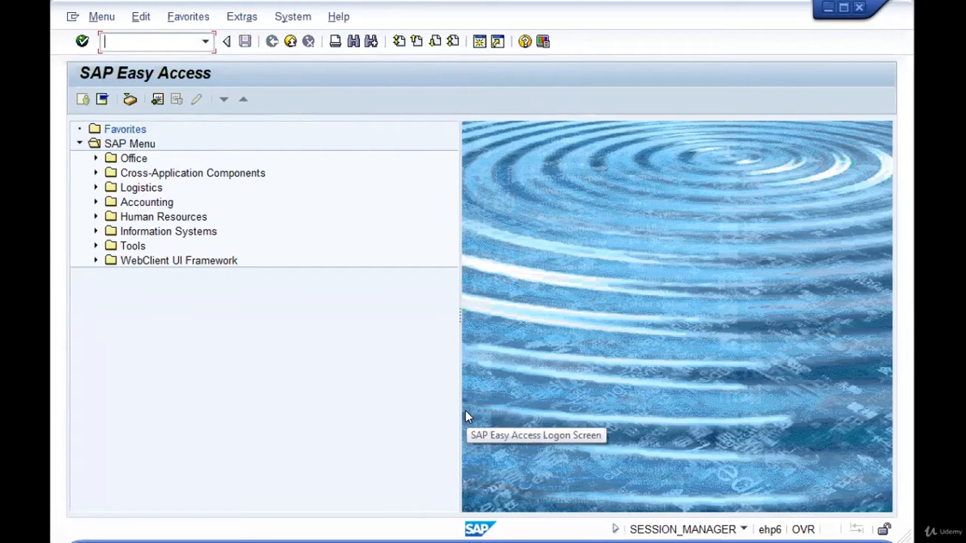
Start a purchase order with transaction me21n and open the contract selection from the document overview
type("me21n")
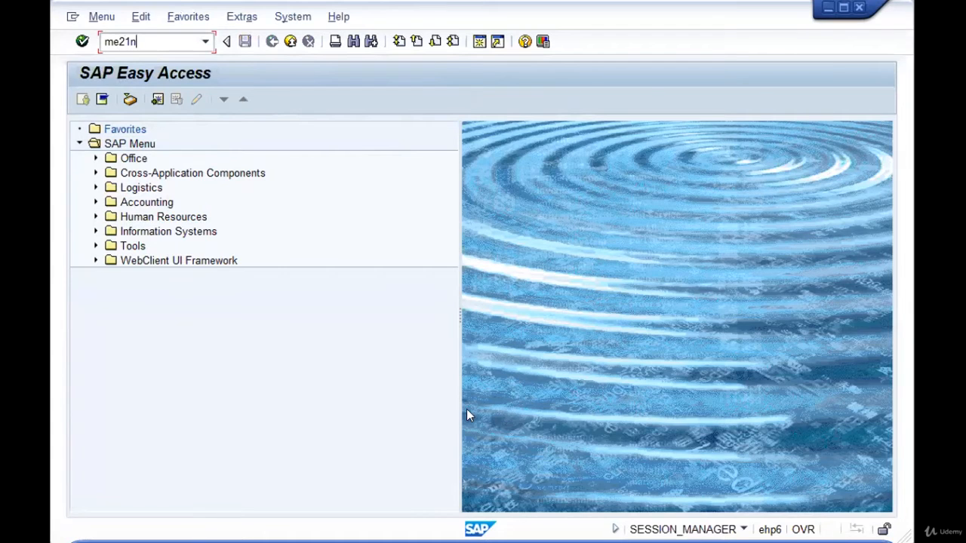
key("Return")
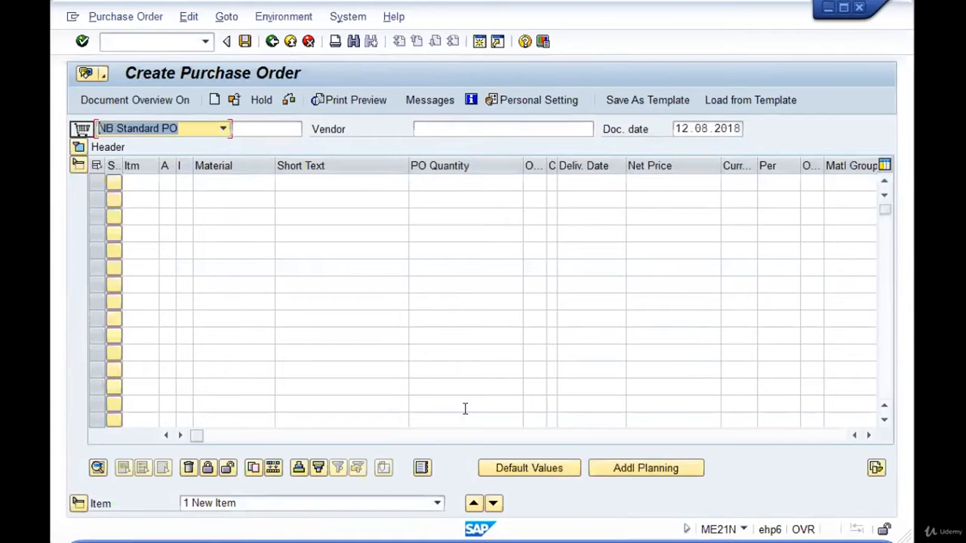
left_click(142, 99)
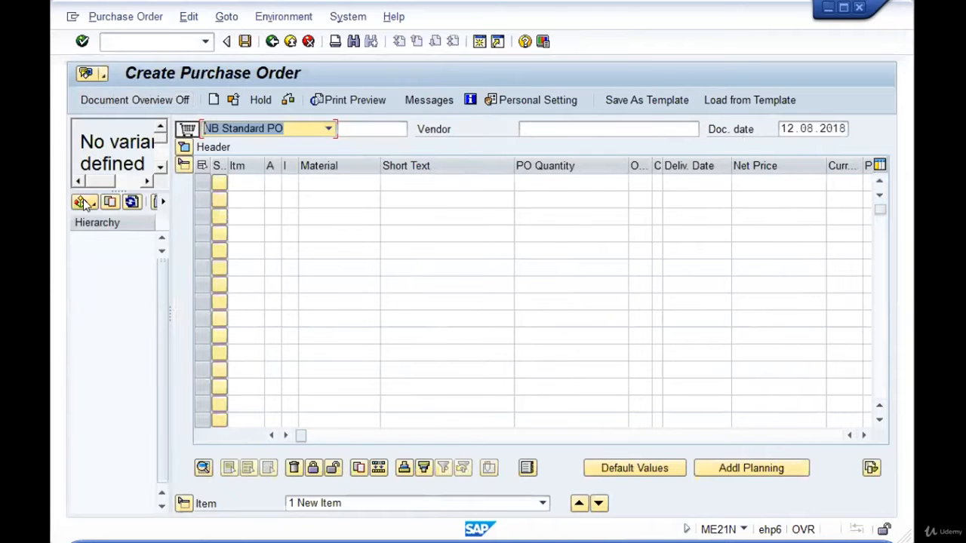
left_click(84, 200)
left_click(135, 253)
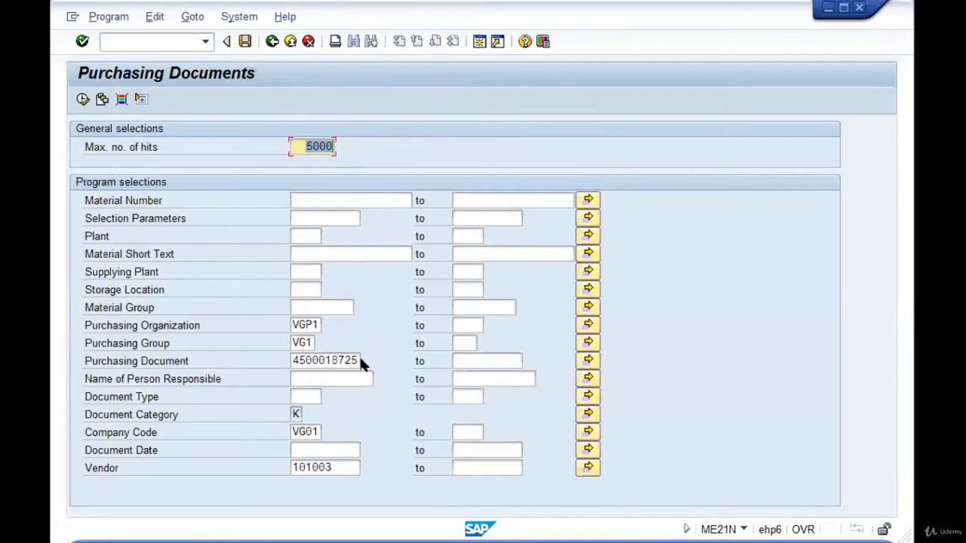
Clear the purchasing document filter and run the contract selection with the remaining organization, group, company code and vendor criteria
left_click(359, 361)
left_click_drag(355, 361, 161, 351)
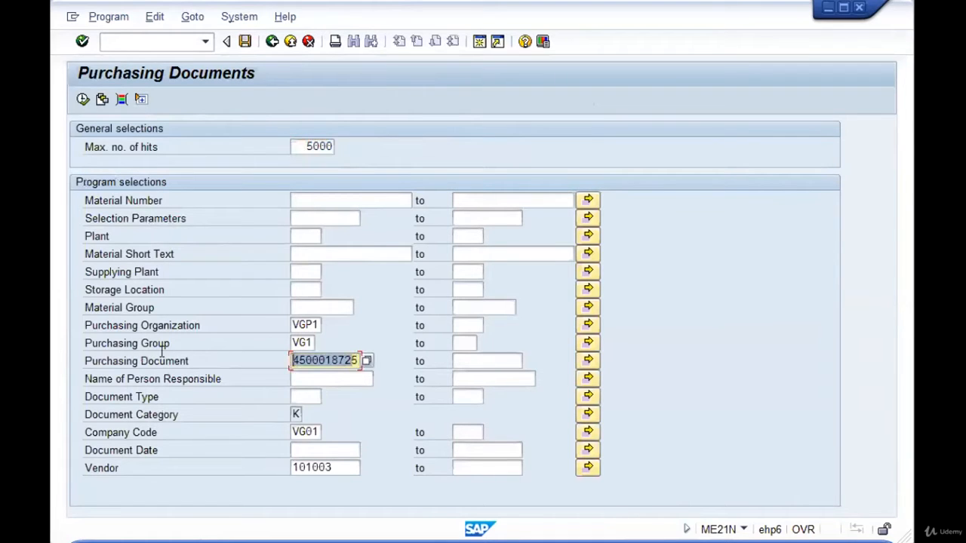
key("Delete")
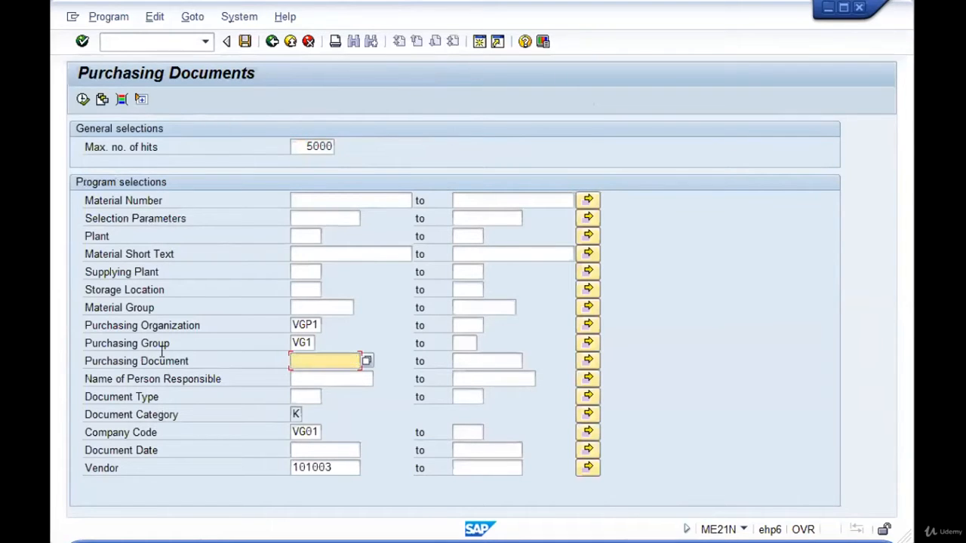
key("Down")
key("Down")
key("Down")
key("Down")
key("Down")
key("Up")
key("Up")
key("Up")
key("Up")
key("Up")
key("Up")
key("Up")
key("Up")
key("Up")
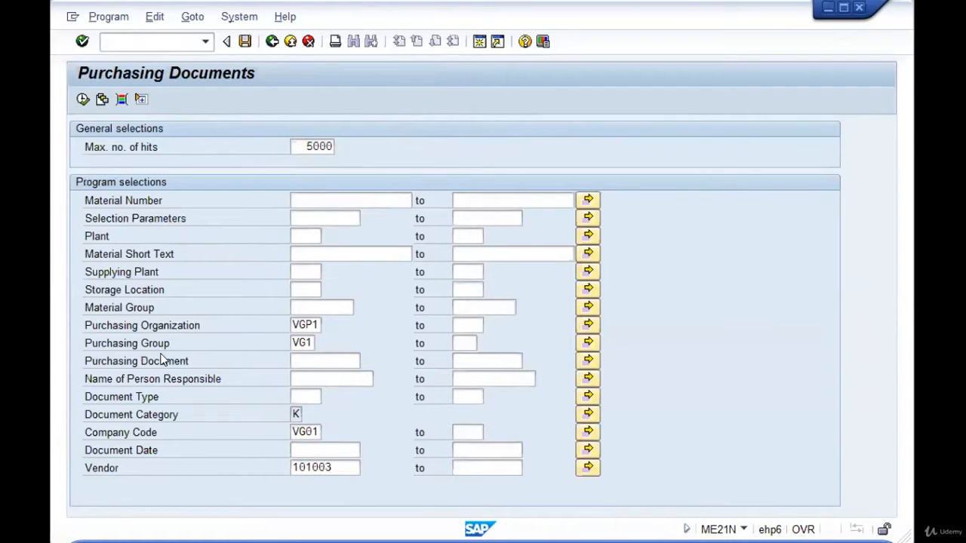
key("F8")
Adopt the listed contract into the purchase order and hide the document overview
left_click(128, 239)
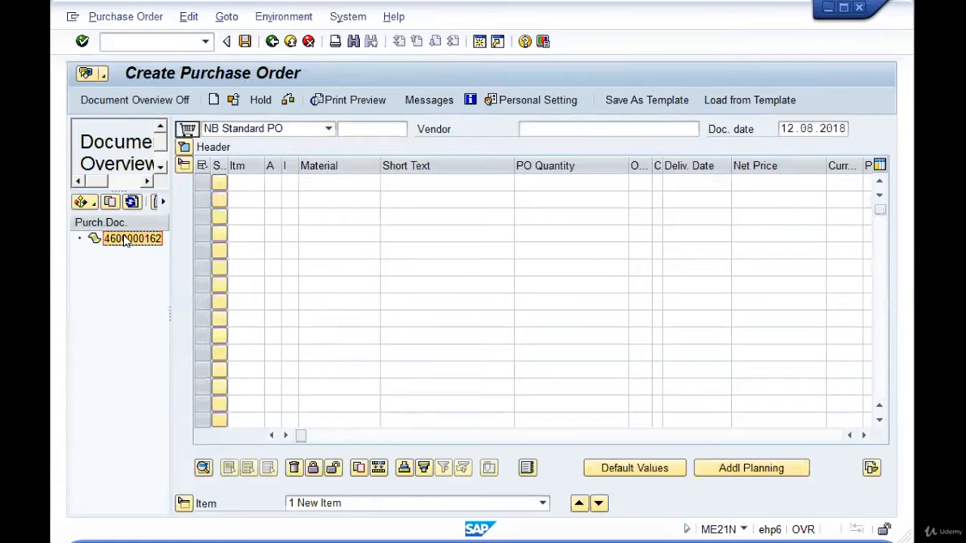
left_click(110, 203)
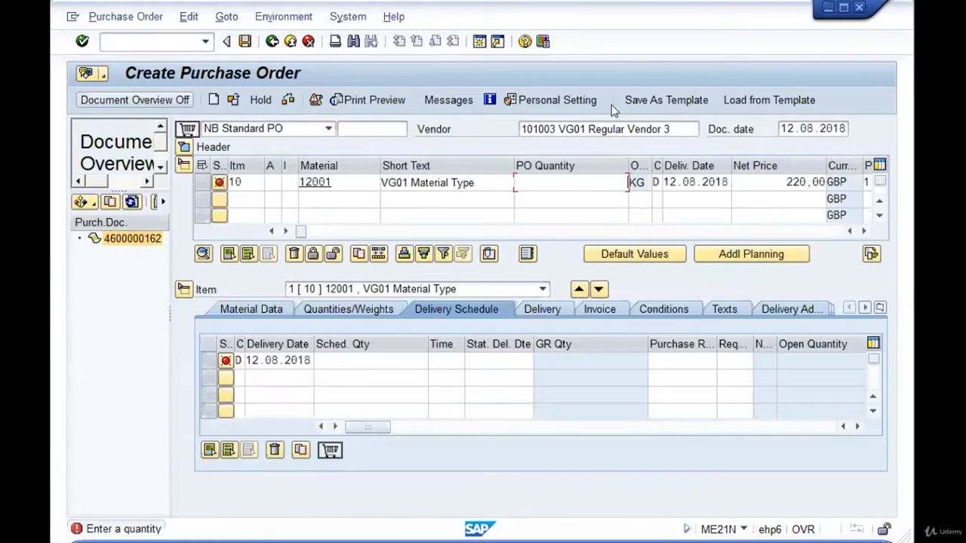
left_click(138, 99)
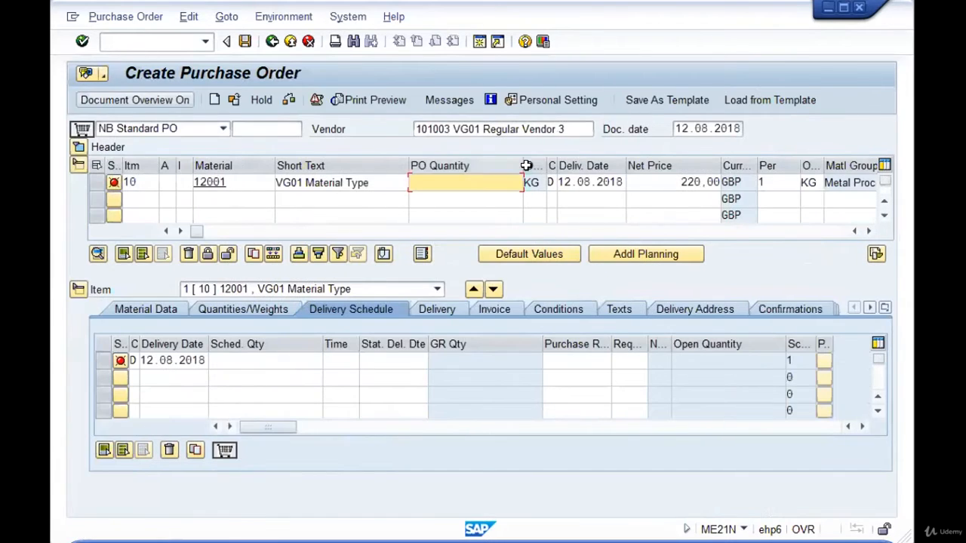
Set item 10's PO quantity to 800 and its delivery date to 21.08.2018
left_click(604, 182)
left_click(466, 178)
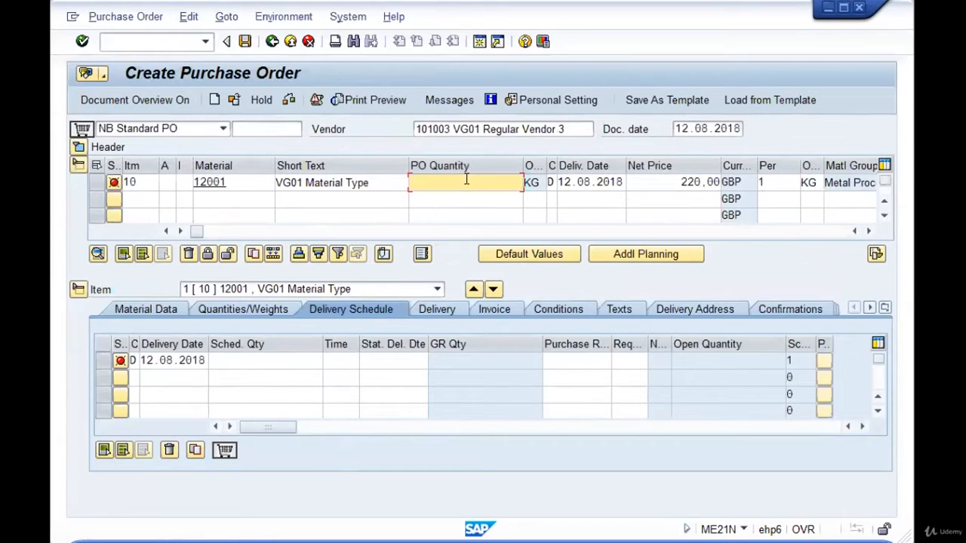
type("800")
key("Tab")
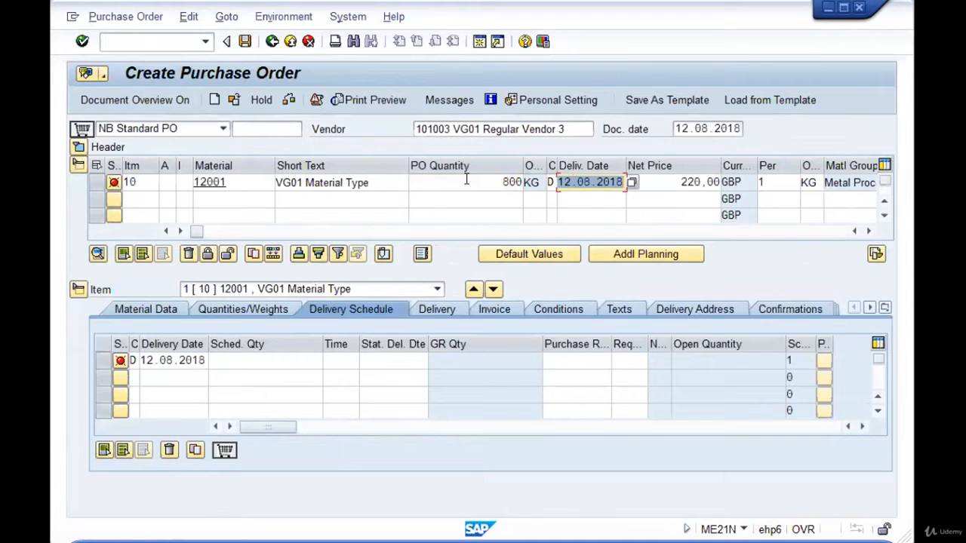
type("21")
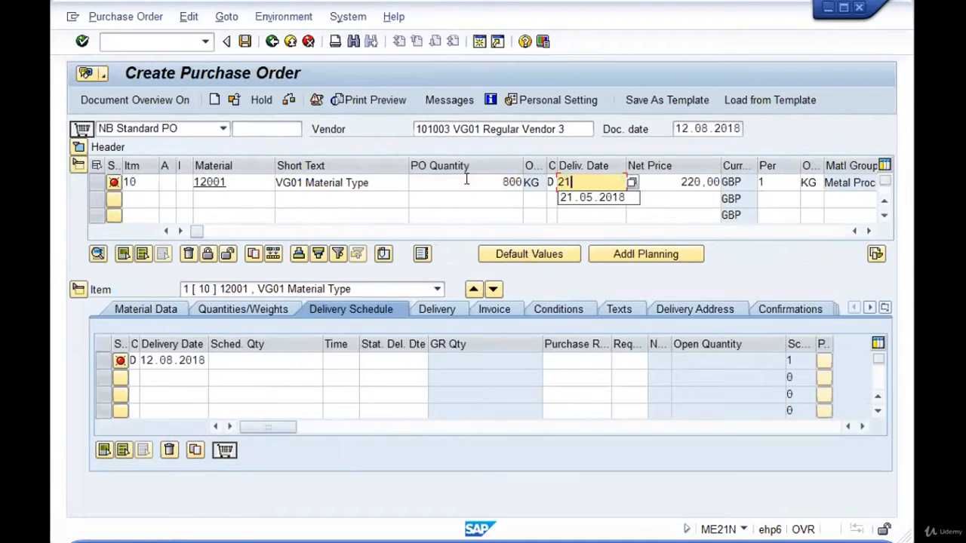
type(".08.2018")
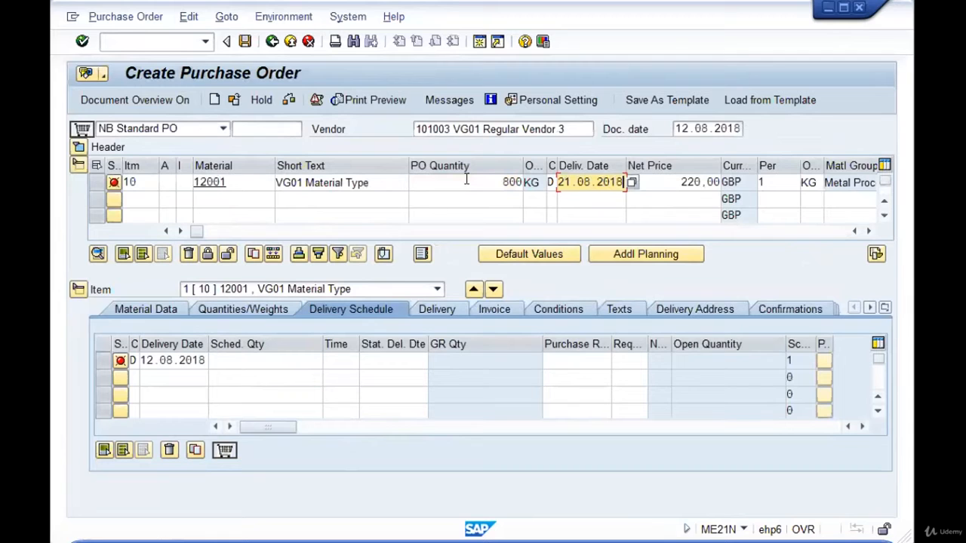
key("Return")
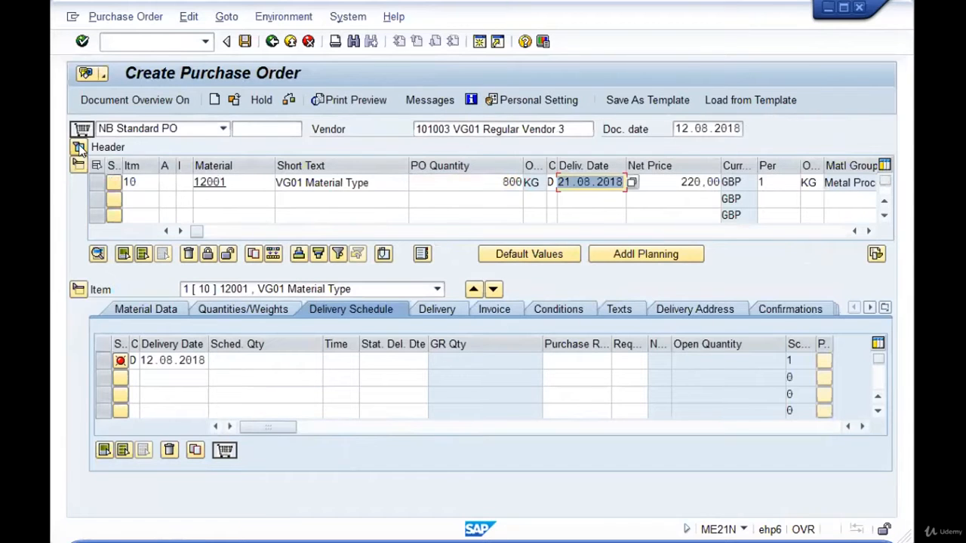
View the header status of the purchase order, run the document check and save the order
left_click(78, 147)
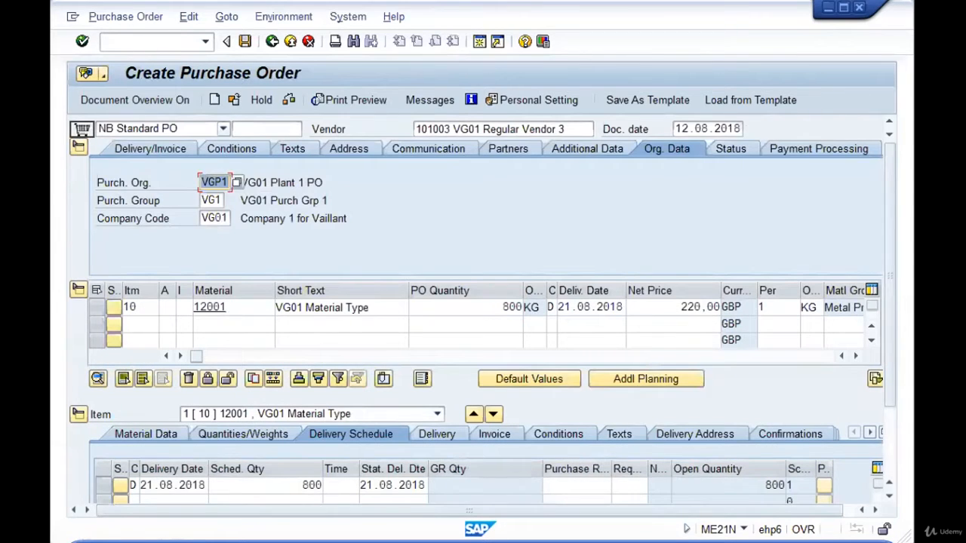
left_click(728, 149)
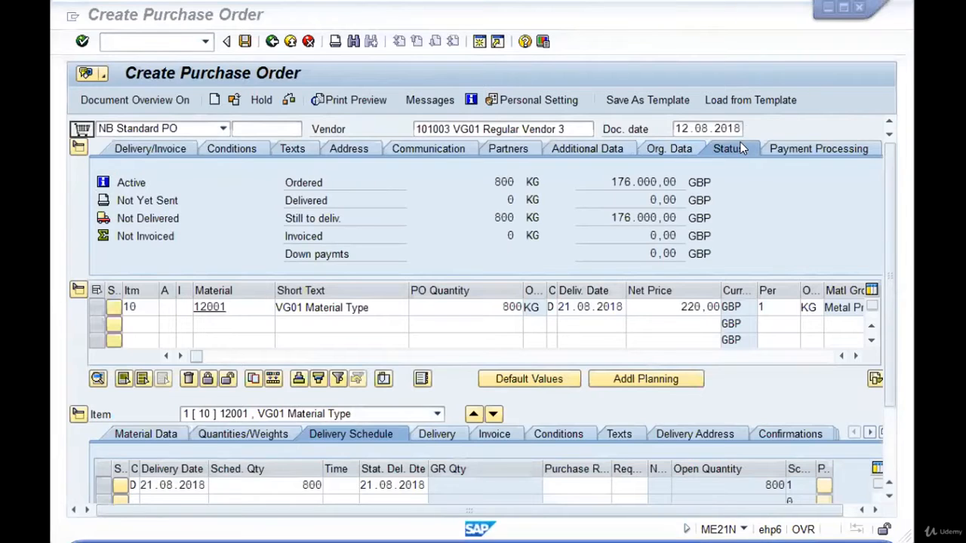
left_click(615, 195)
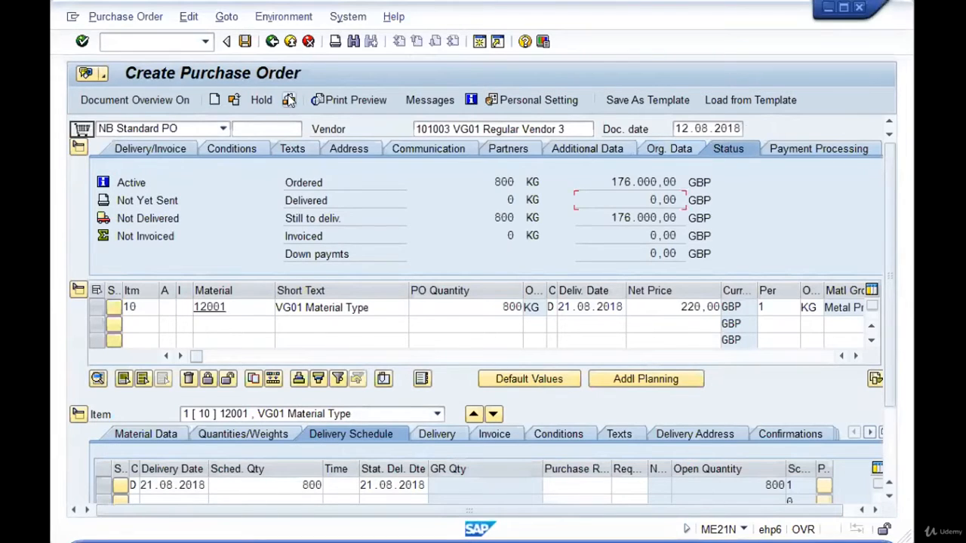
left_click(289, 100)
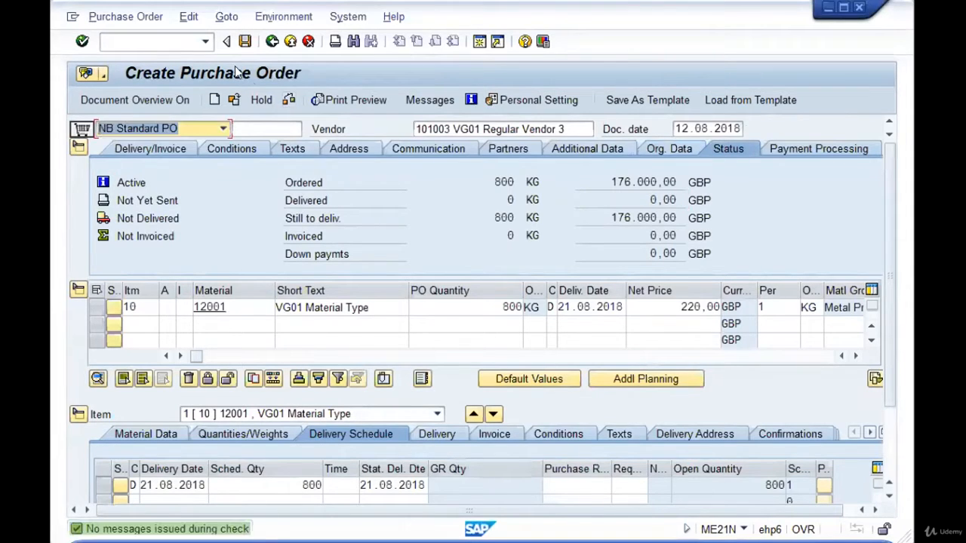
left_click(245, 41)
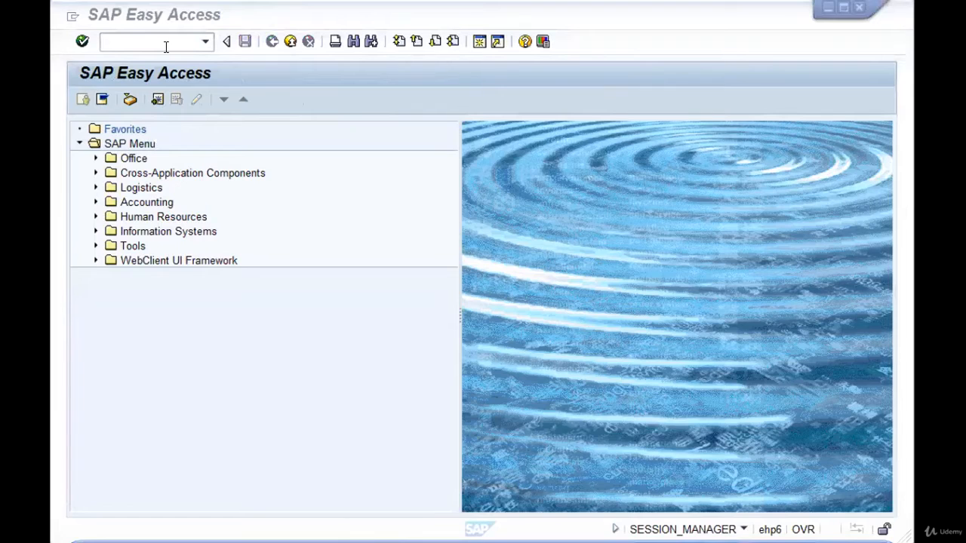
Output the purchase order's NEU message with transaction me9f and return to the start screen
type("me9f")
key("Return")
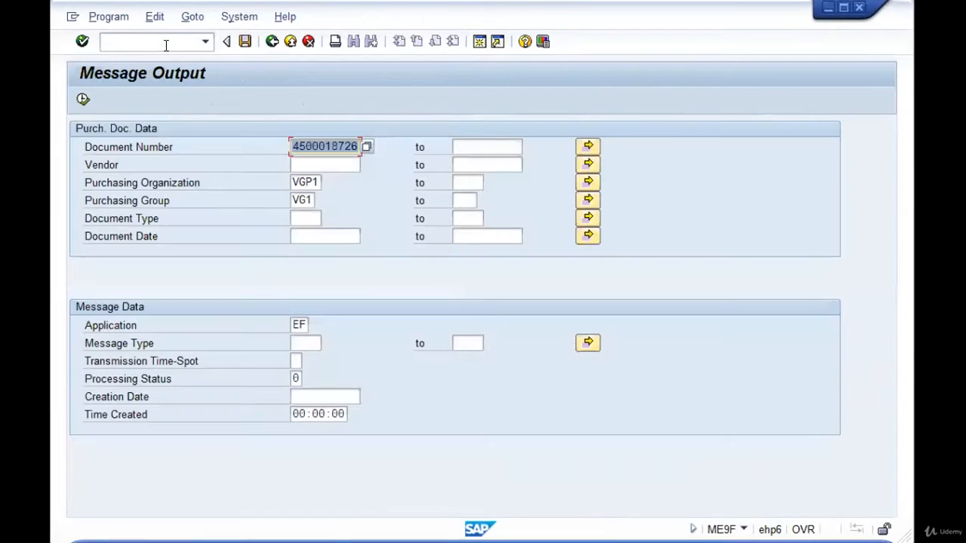
key("F8")
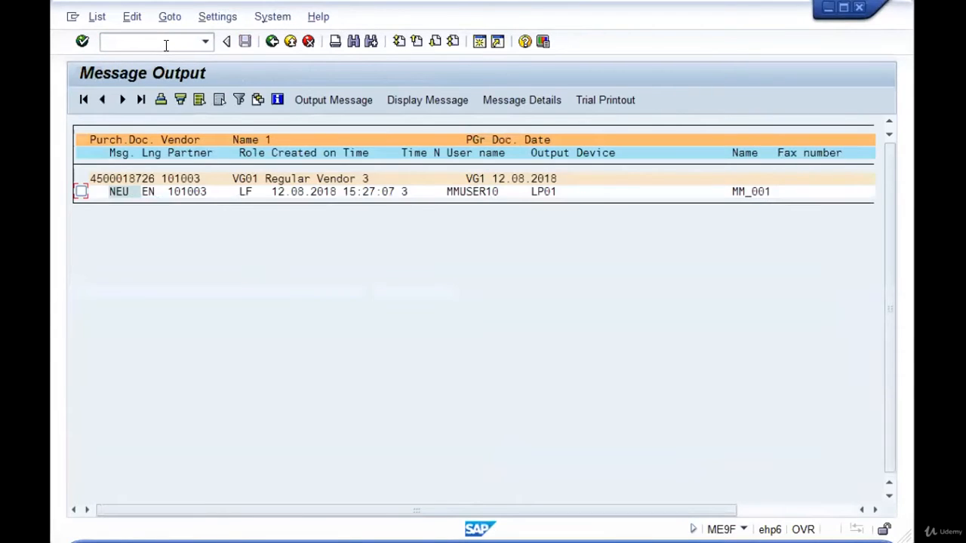
key("space")
key("shift+F4")
key("F3")
key("F3")
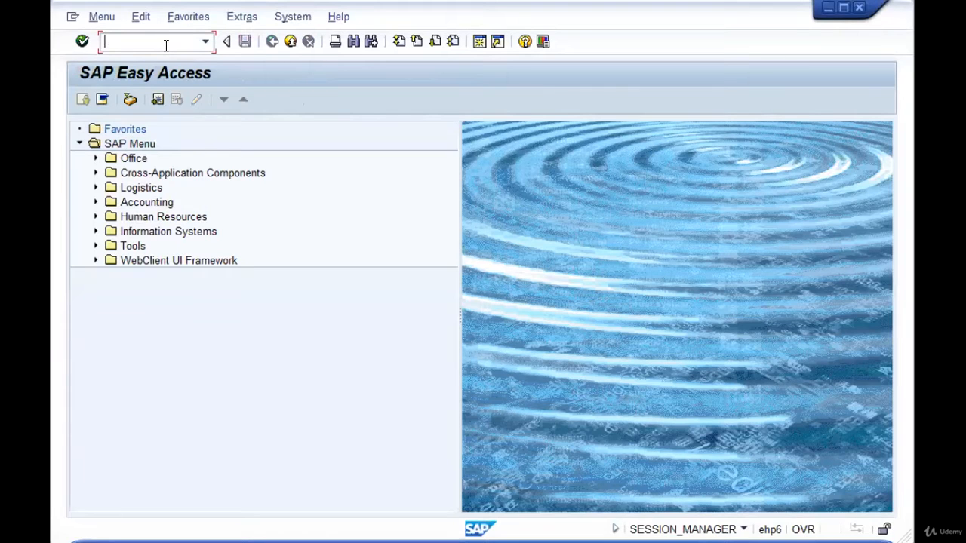
Display the purchase order with transaction me23n, examine its print preview down to the item details and return to the start screen
type("me23n")
key("Return")
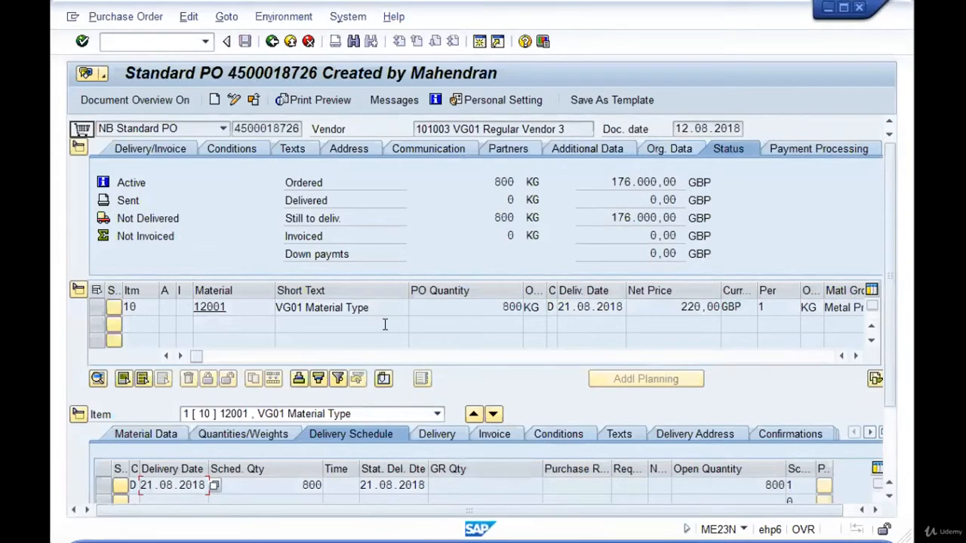
left_click(315, 109)
scroll(320, 206, "down", 5)
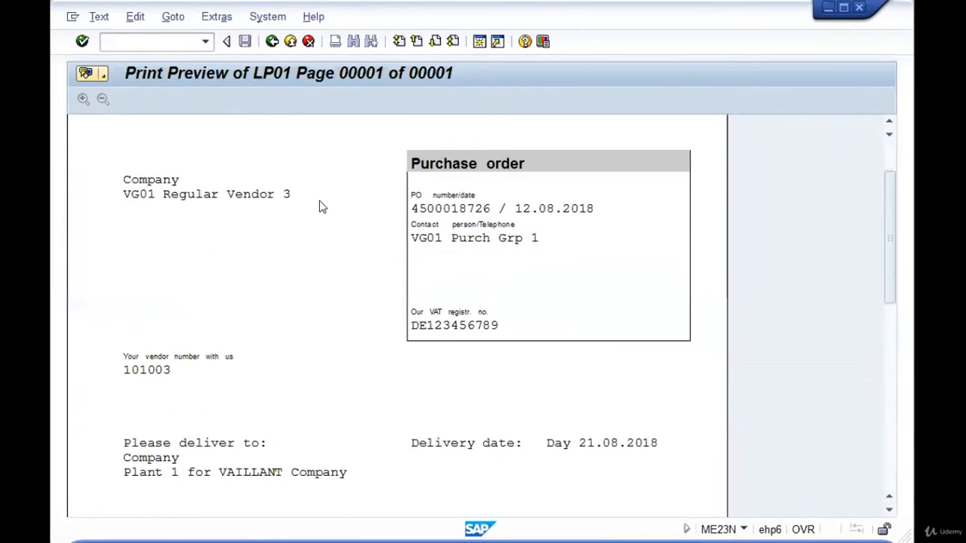
scroll(319, 206, "up", 1)
scroll(540, 181, "down", 4)
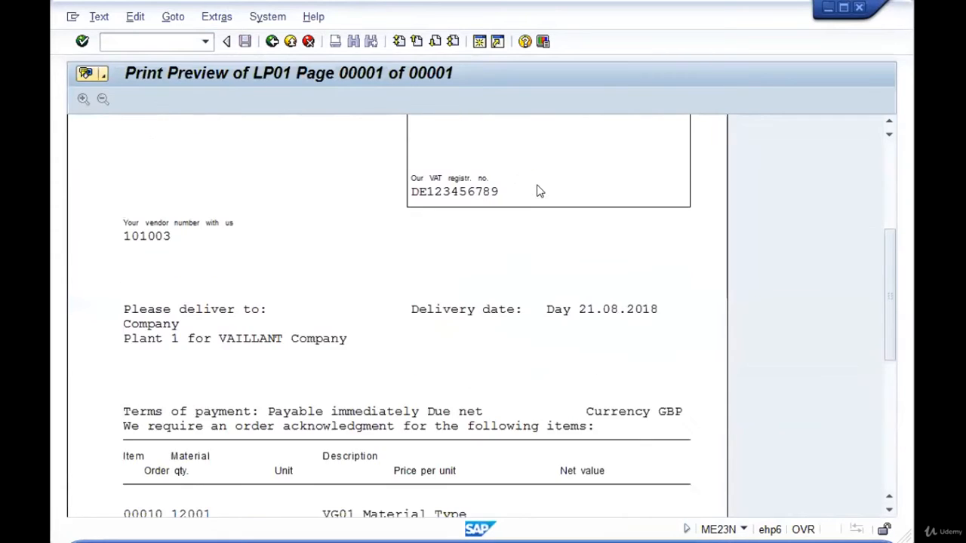
scroll(520, 228, "down", 1)
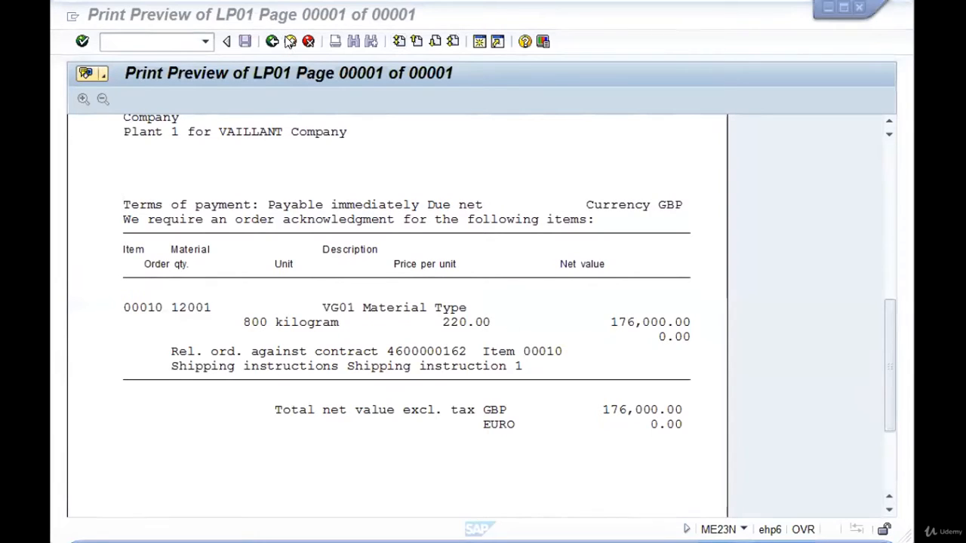
left_click(289, 40)
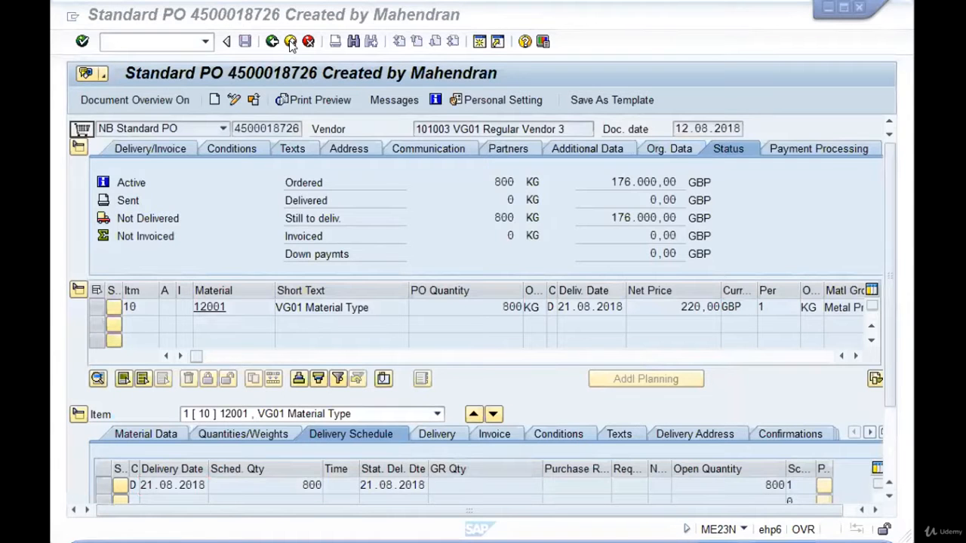
left_click(290, 40)
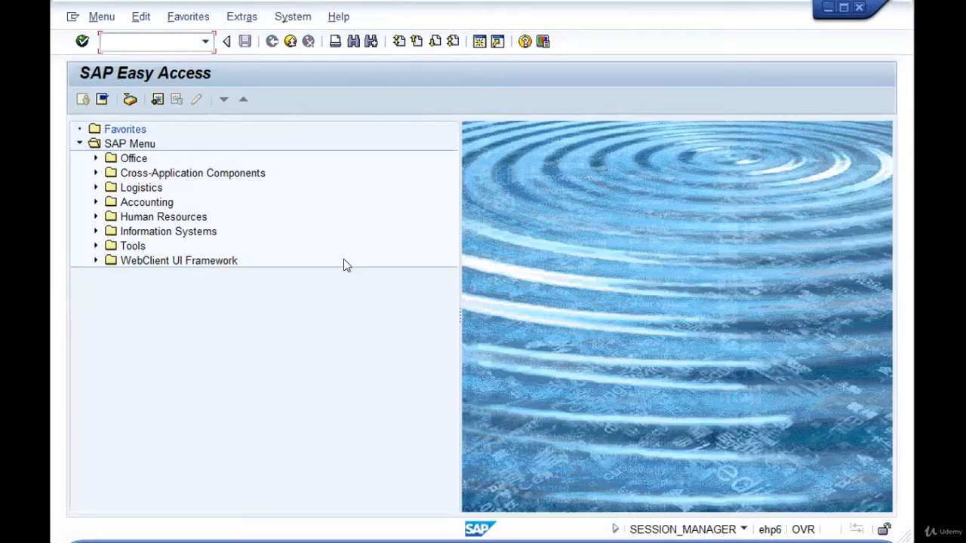
Start a scheduling agreement with transaction me31l and enter vendor 101002
type("me31l")
key("Return")
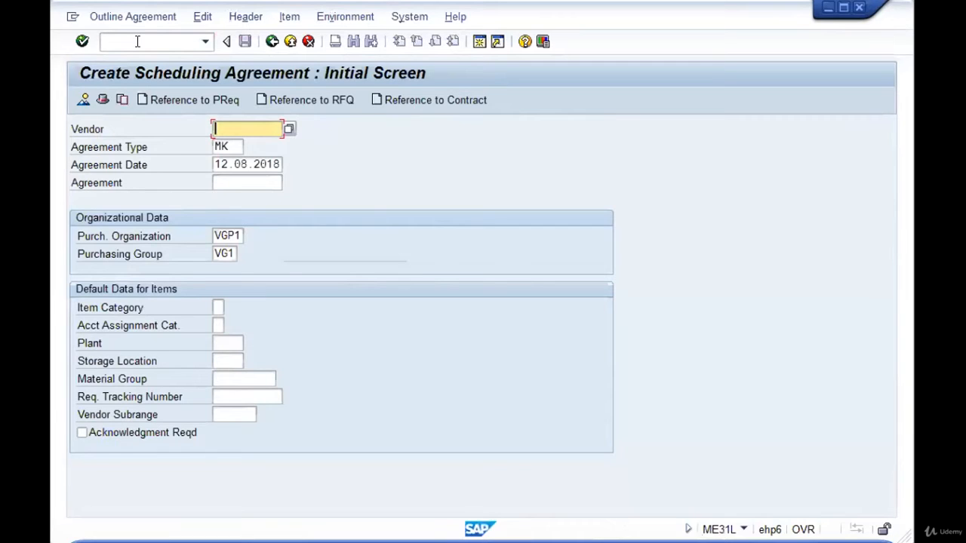
type("101002")
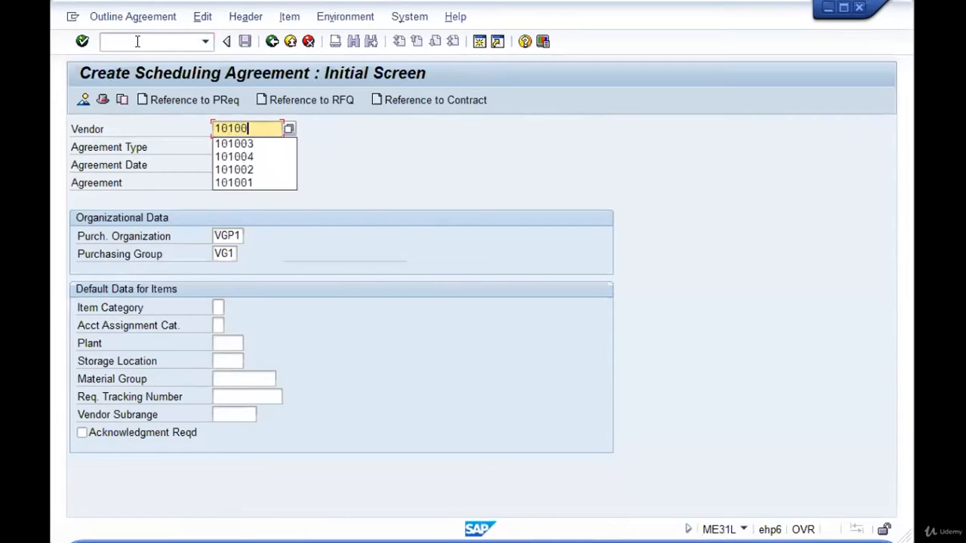
key("Return")
key("Tab")
Set the agreement type to LP and the header's validity end to 11.09.2018, continuing to the item overview
type("MK")
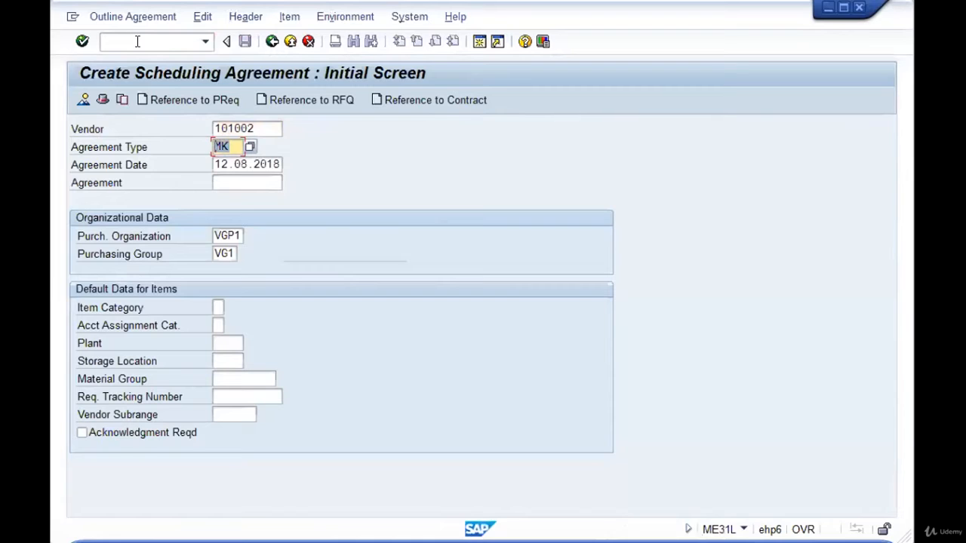
key("BackSpace")
key("BackSpace")
type("LP")
key("Tab")
key("Tab")
key("Tab")
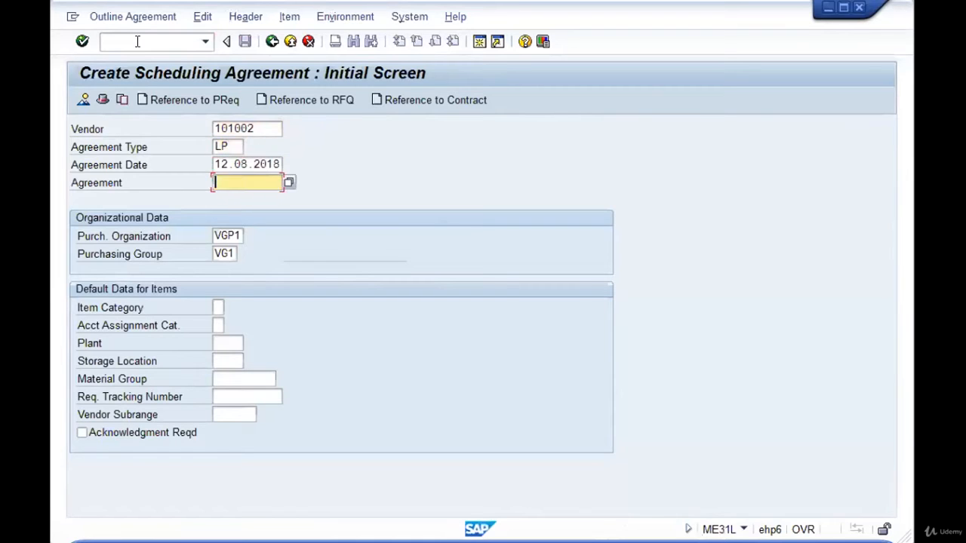
key("Return")
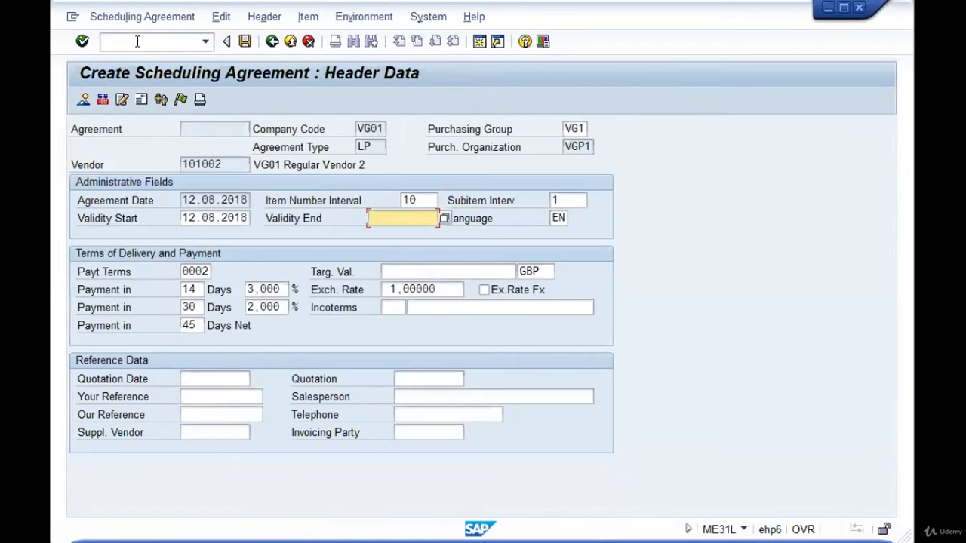
type("11.09.2018")
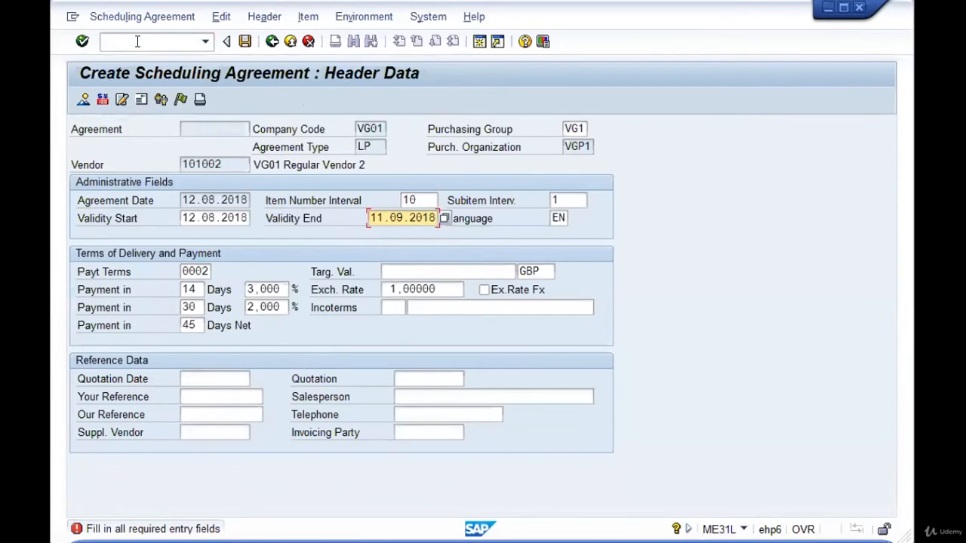
key("Return")
Search the materials of plant VGP1 and choose material 00946 for item 10
key("Tab")
key("Tab")
key("Tab")
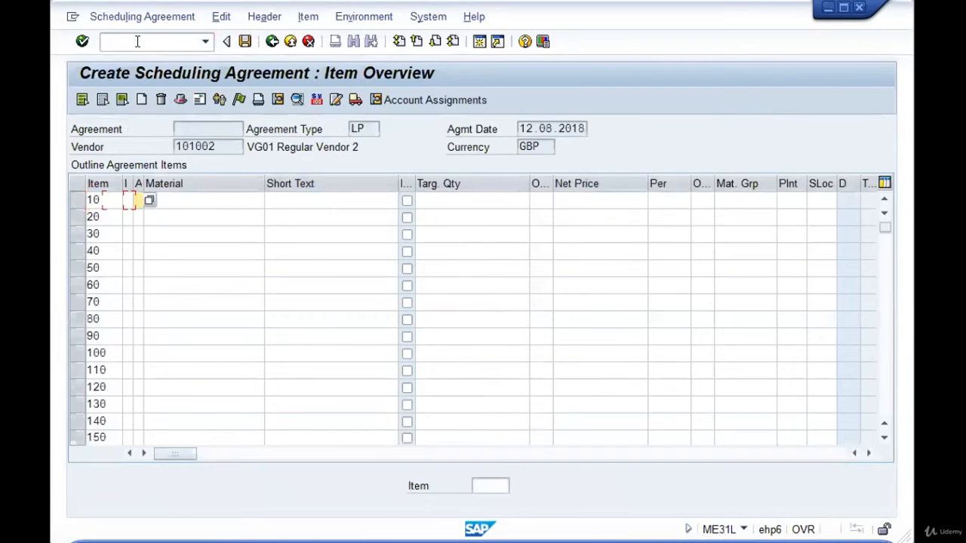
type("1")
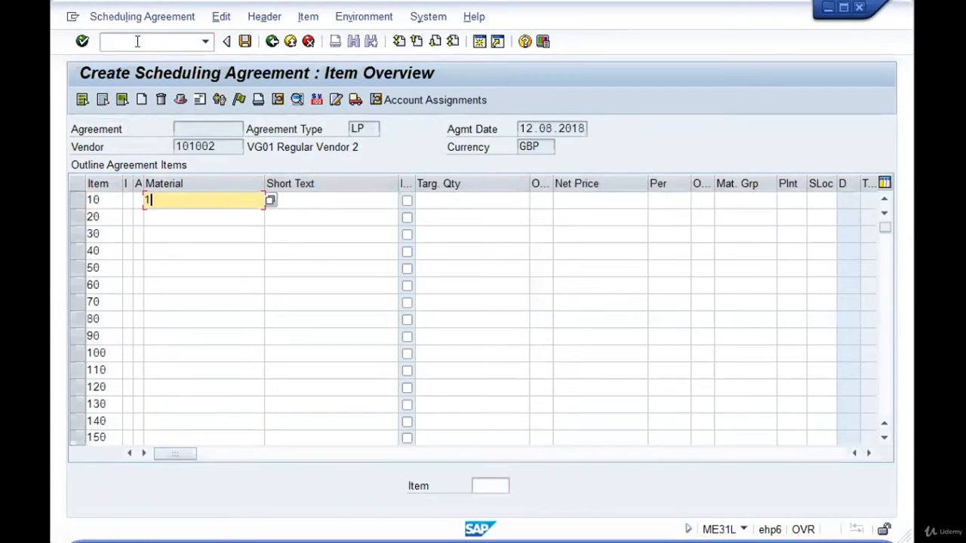
key("F4")
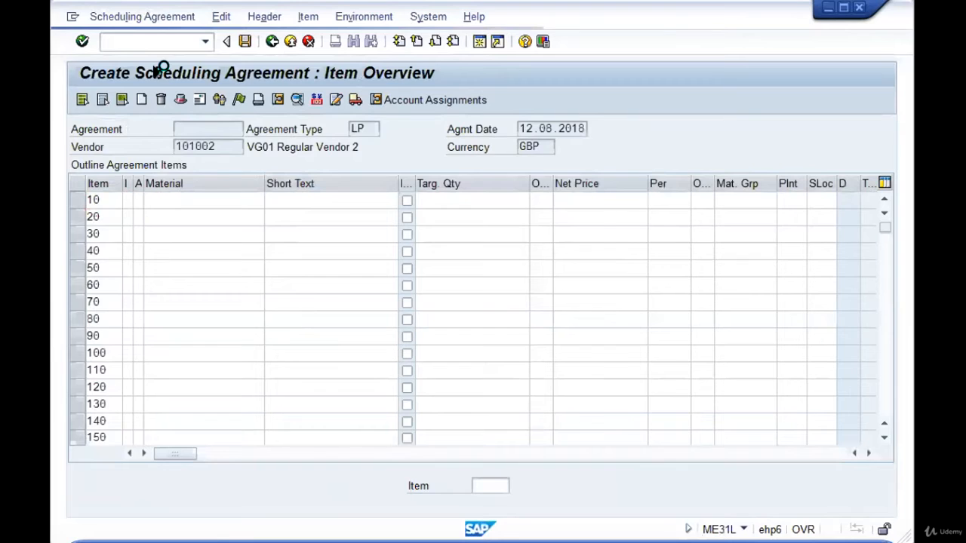
left_click(230, 259)
type("vgp1")
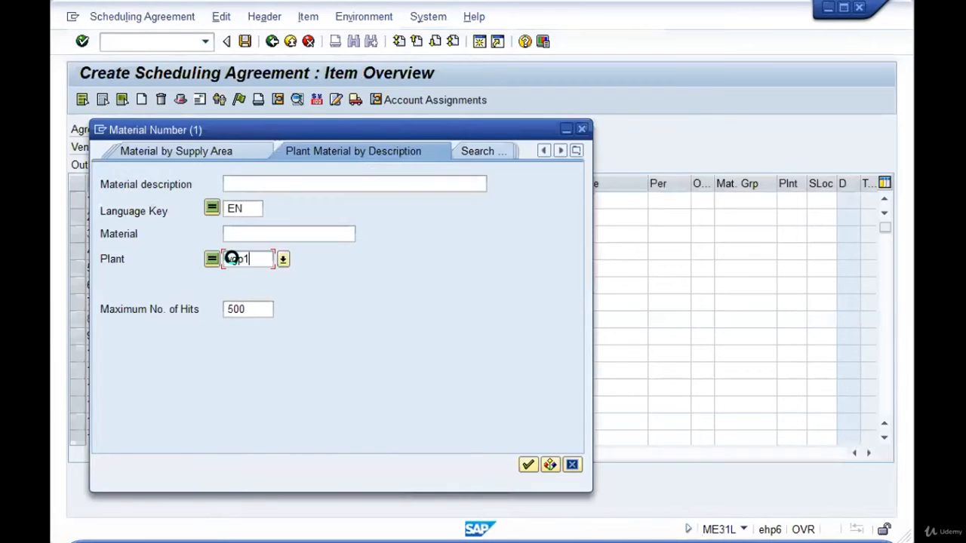
key("Return")
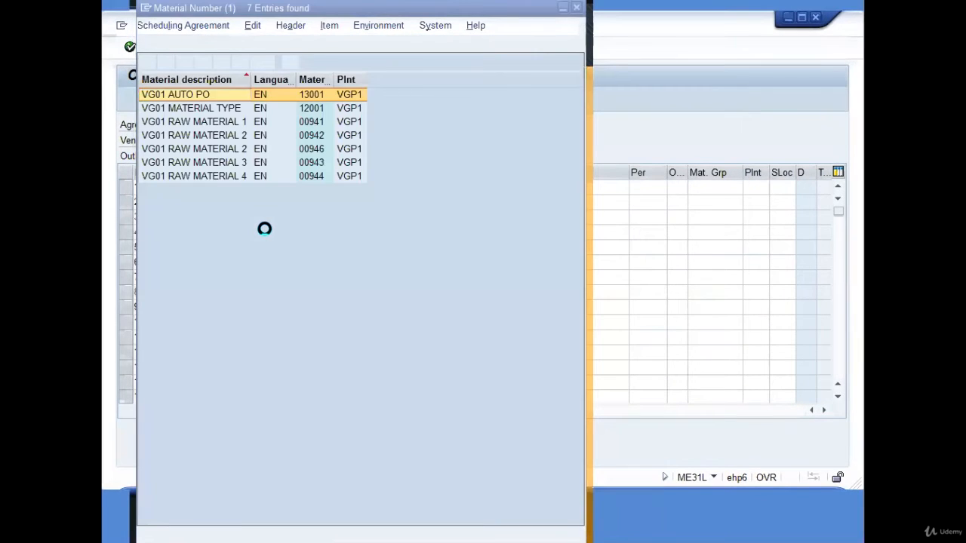
double_click(313, 148)
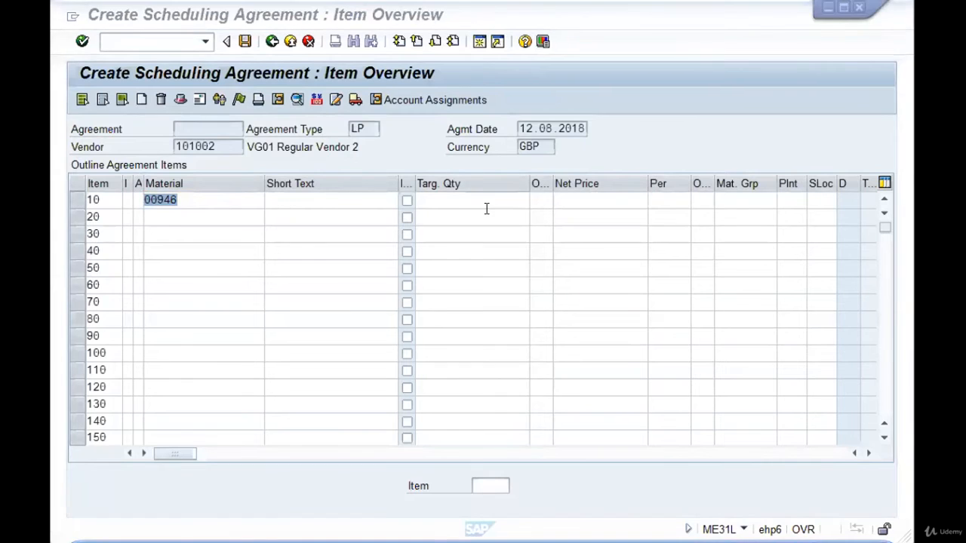
Give item 10 a target quantity of 800, a net price of 250 and plant VGP1
left_click(481, 199)
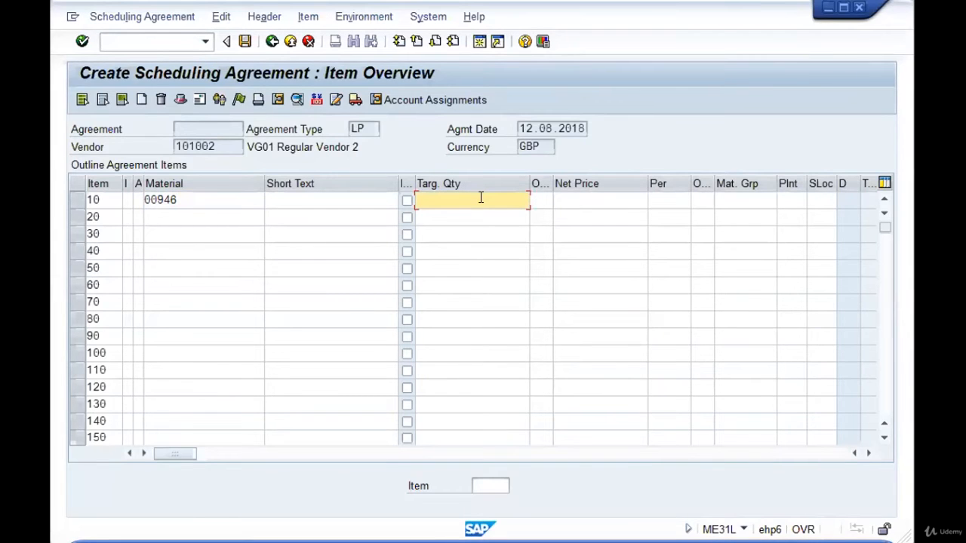
type("800")
key("Tab")
key("Tab")
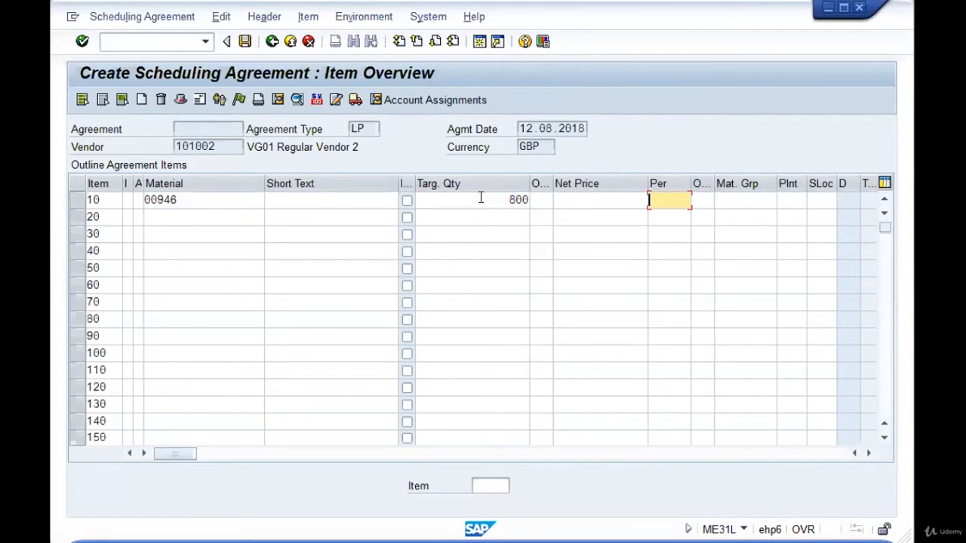
key("shift+Tab")
type("250")
key("Tab")
key("Tab")
key("Tab")
key("Tab")
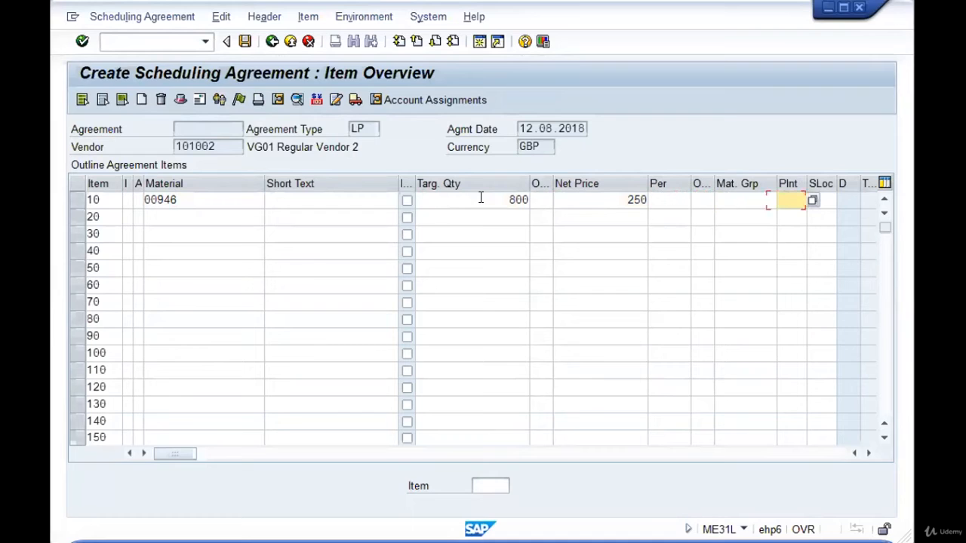
type("vgp1")
key("Return")
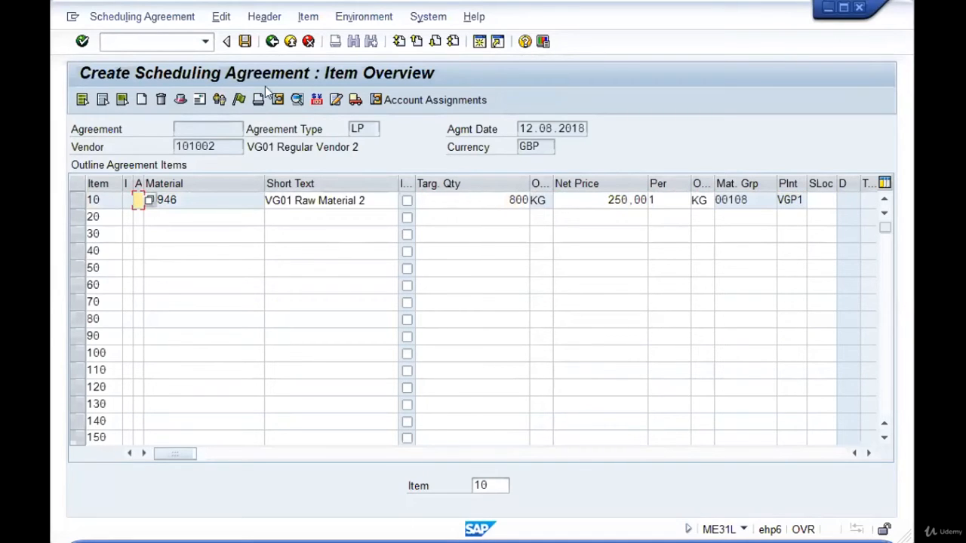
Save the scheduling agreement, check it in change mode with transaction me32l, and return to the start screen
left_click(243, 42)
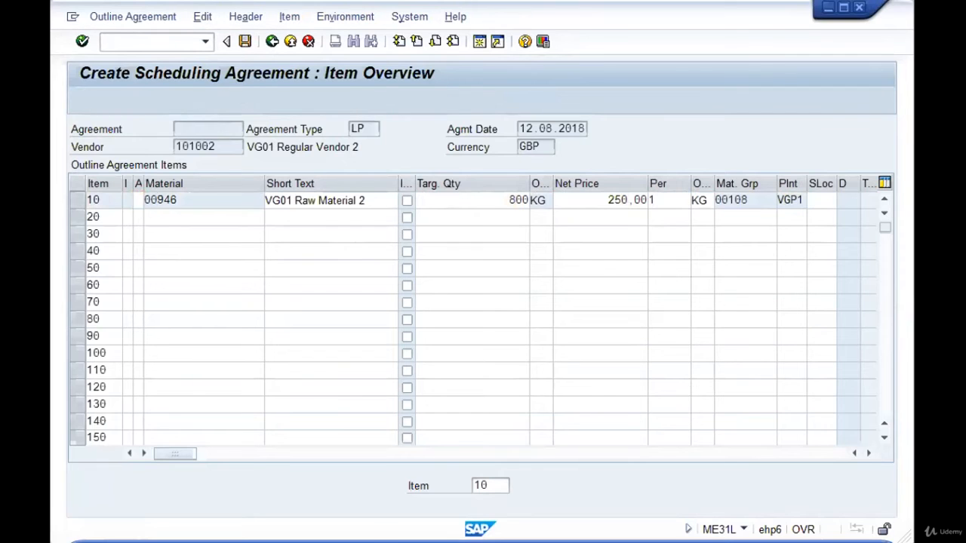
key("F3")
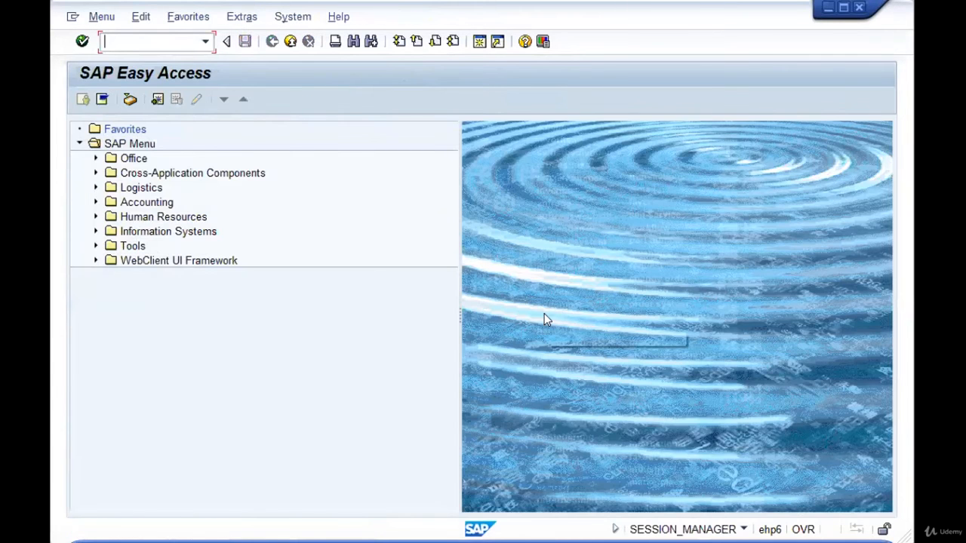
type("me32l")
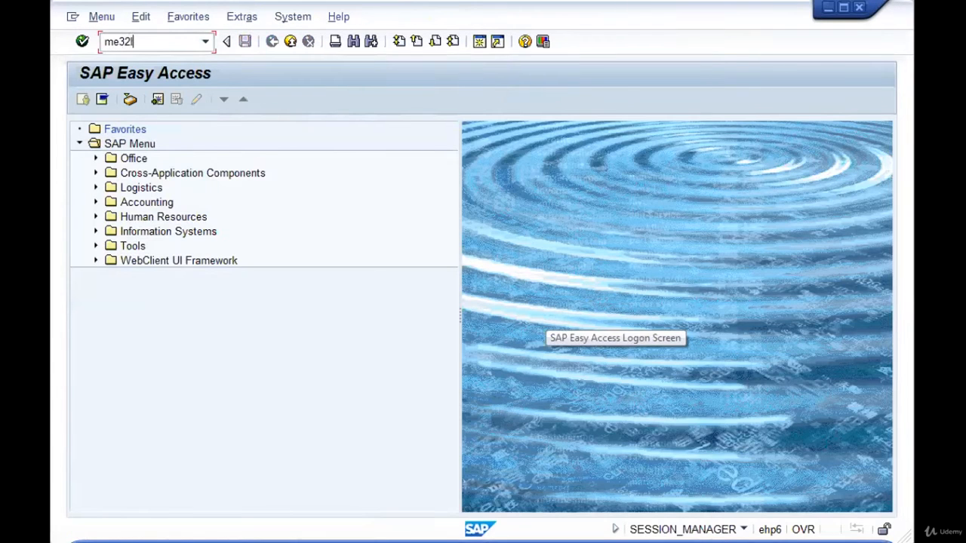
key("Return")
key("Return")
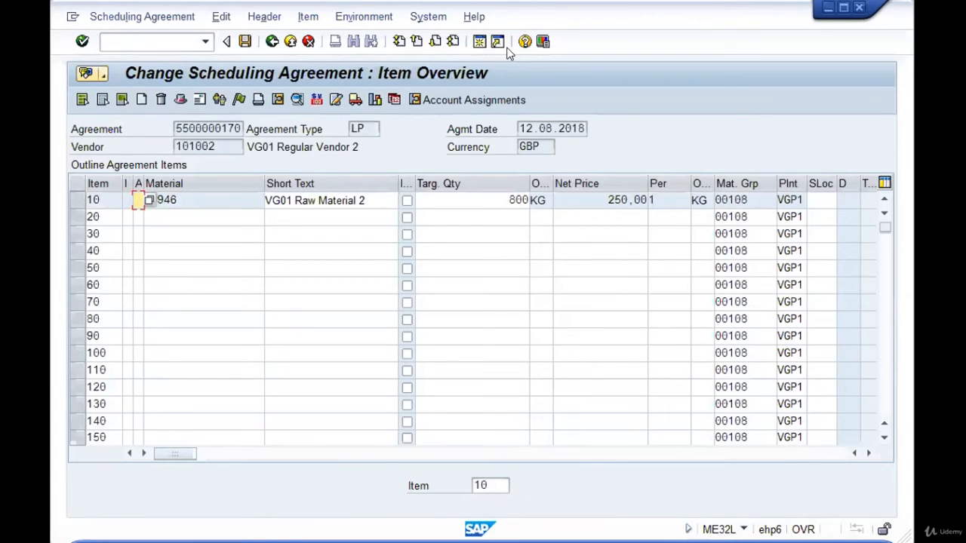
key("F3")
key("F3")
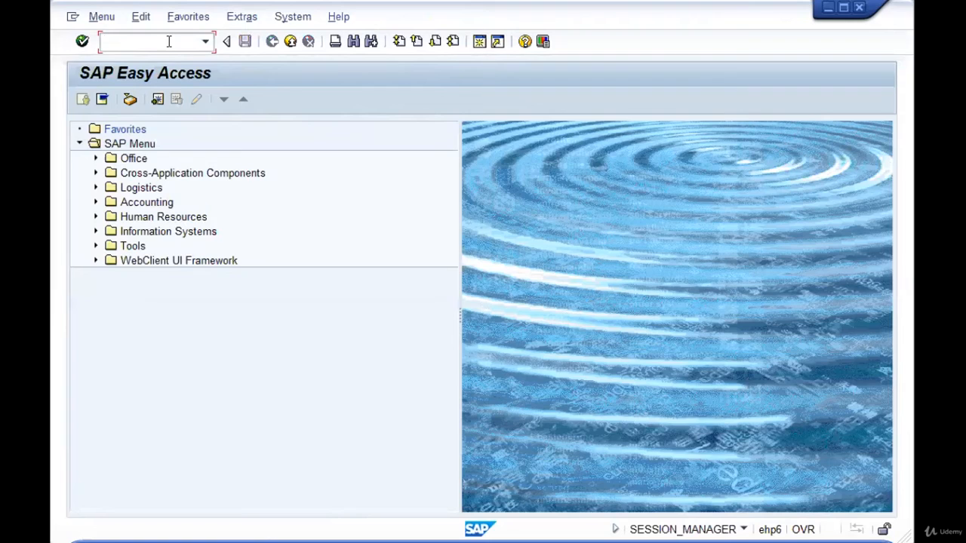
Display the scheduling agreement's item overview with transaction me33l and leave it
type("me33l")
key("Return")
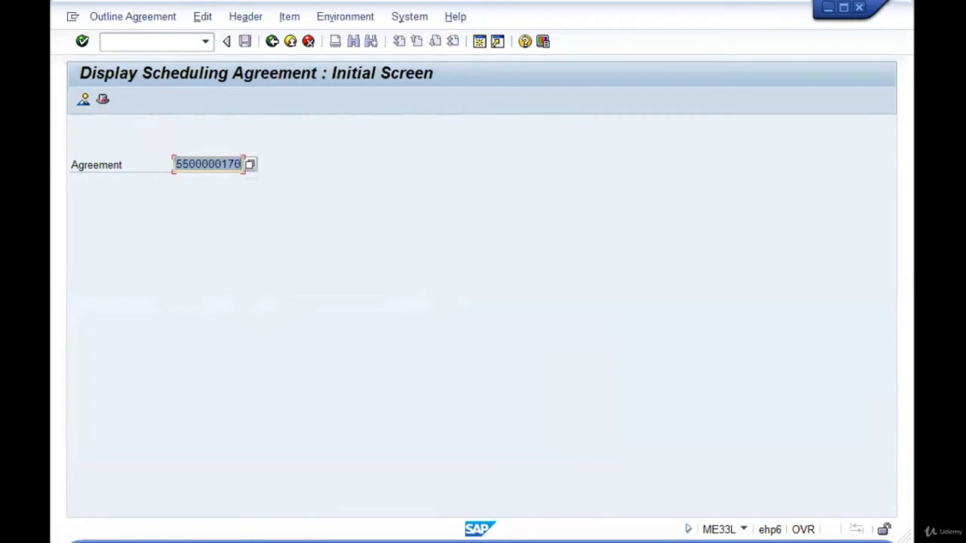
key("Return")
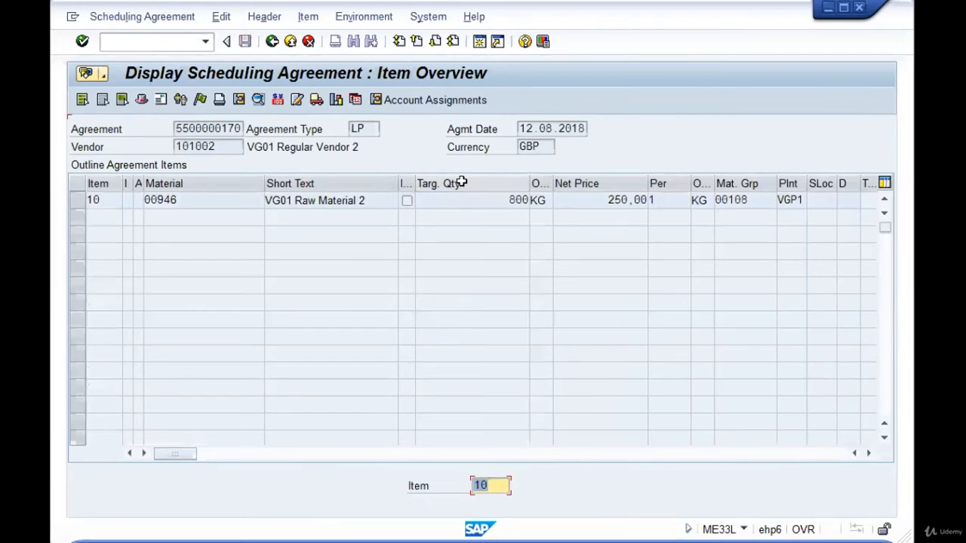
key("F3")
key("F3")
View the scheduling agreement's header texts with transaction me34l and leave without entering any text
type("me")
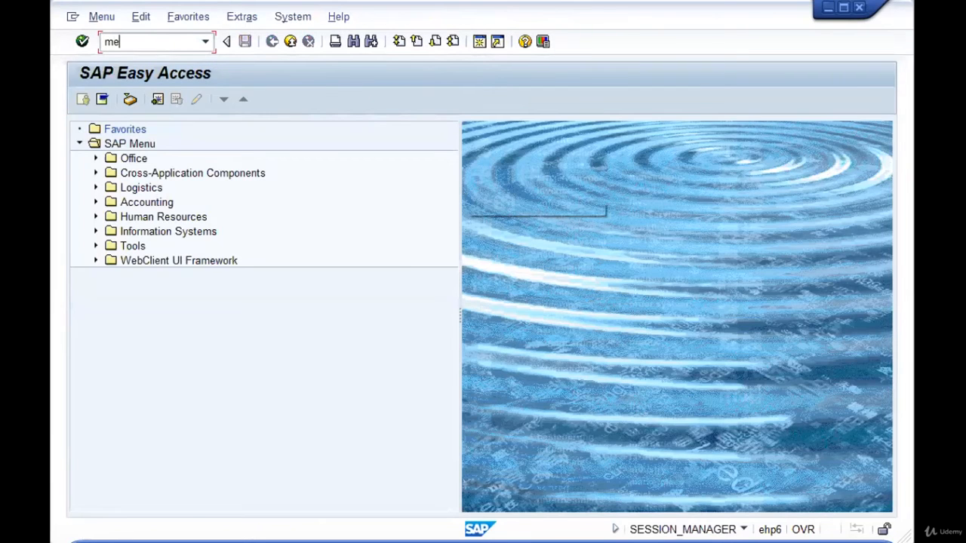
type("34l")
key("Return")
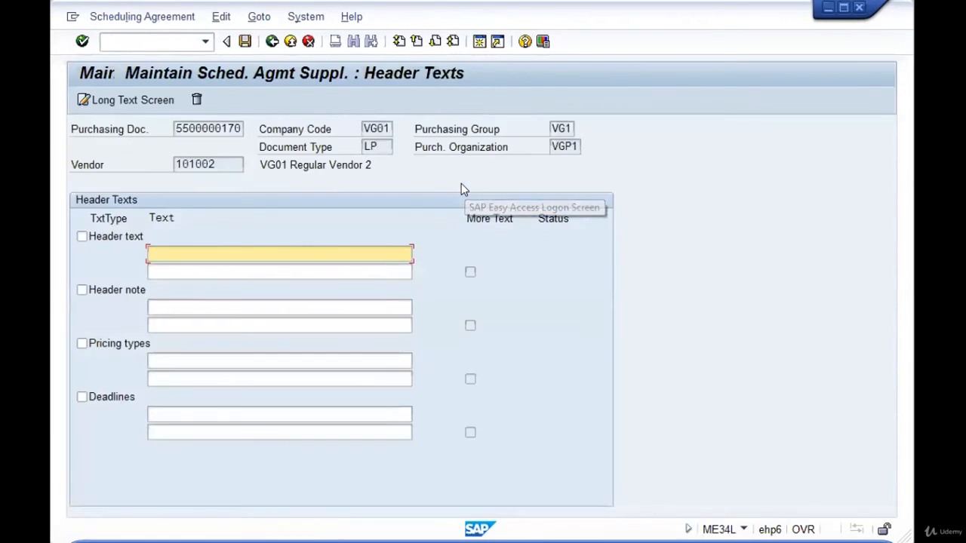
key("F3")
key("F3")
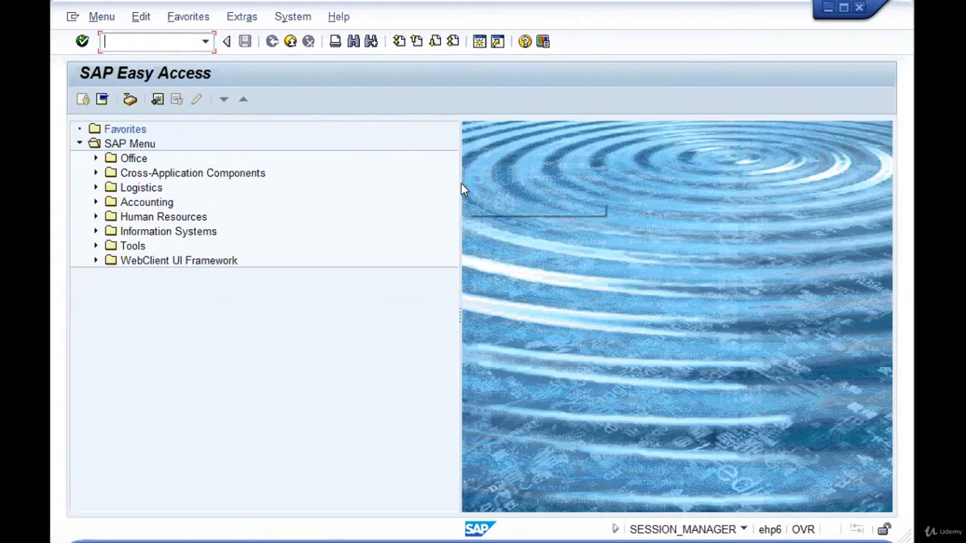
List the scheduling agreement's messages by running transaction me9l with the proposed selection values
type("me3")
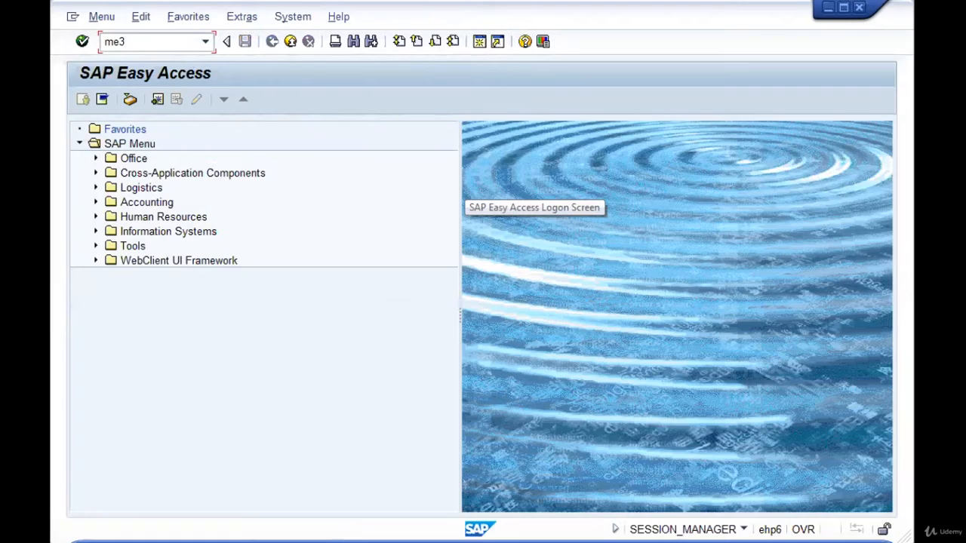
key("BackSpace")
type("9l")
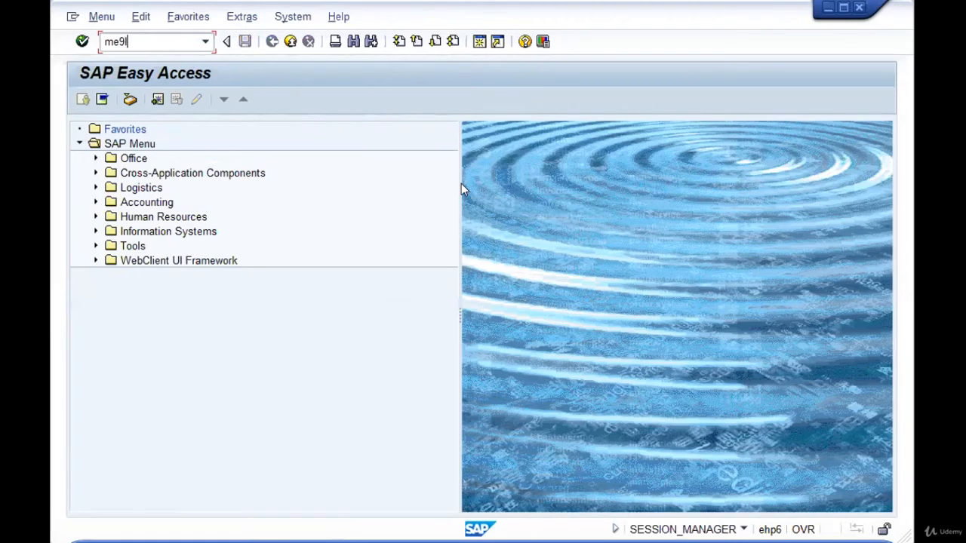
key("Return")
key("F8")
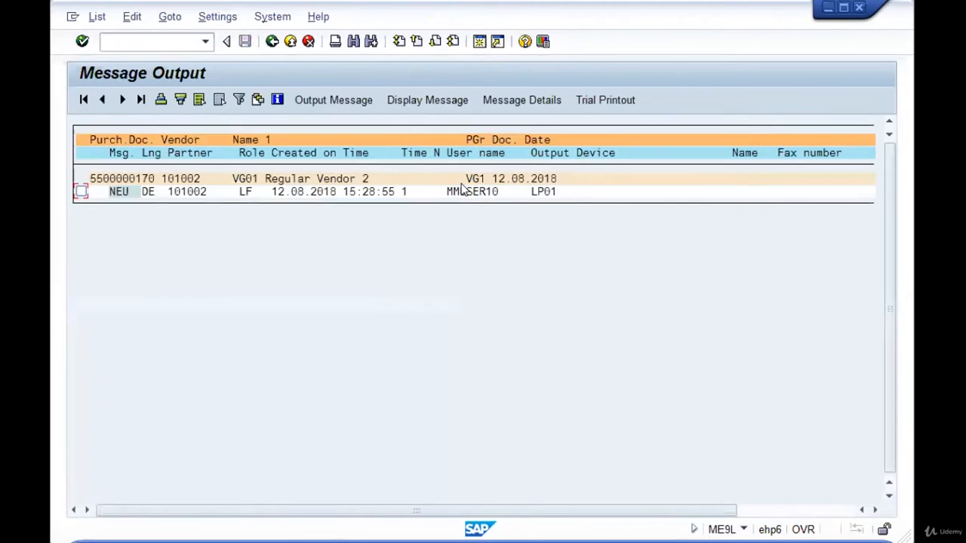
Select the agreement's NEU message and output it
key("space")
key("shift+Tab")
key("shift+Tab")
key("shift+Tab")
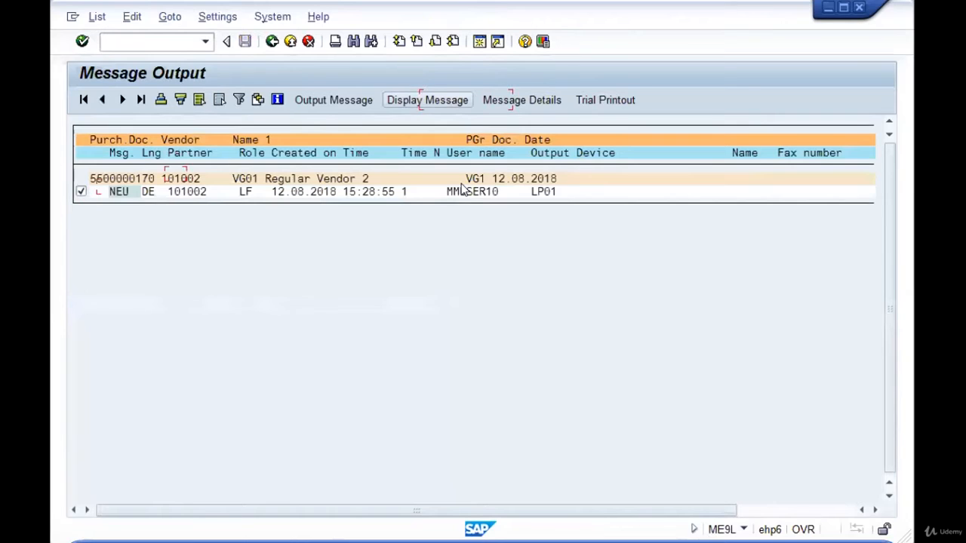
key("Return")
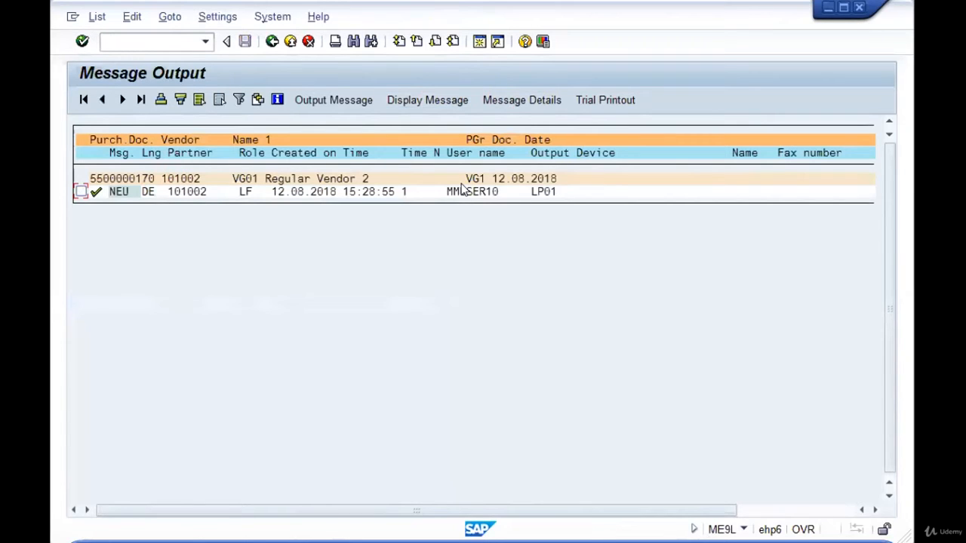
Display the NEU message's print preview, read through the whole page, and leave the message output
key("shift+Tab")
key("shift+Tab")
key("shift+Tab")
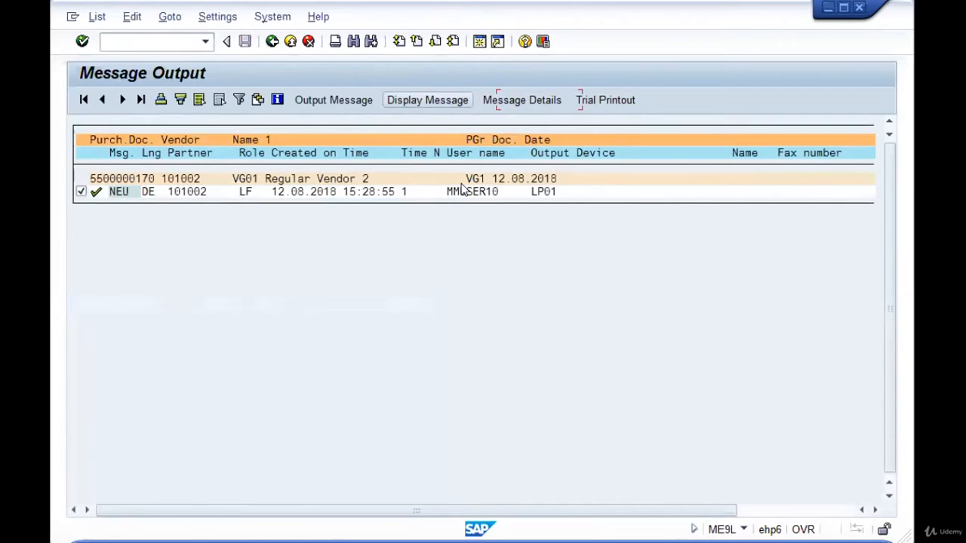
key("Return")
scroll(463, 190, "down", 3)
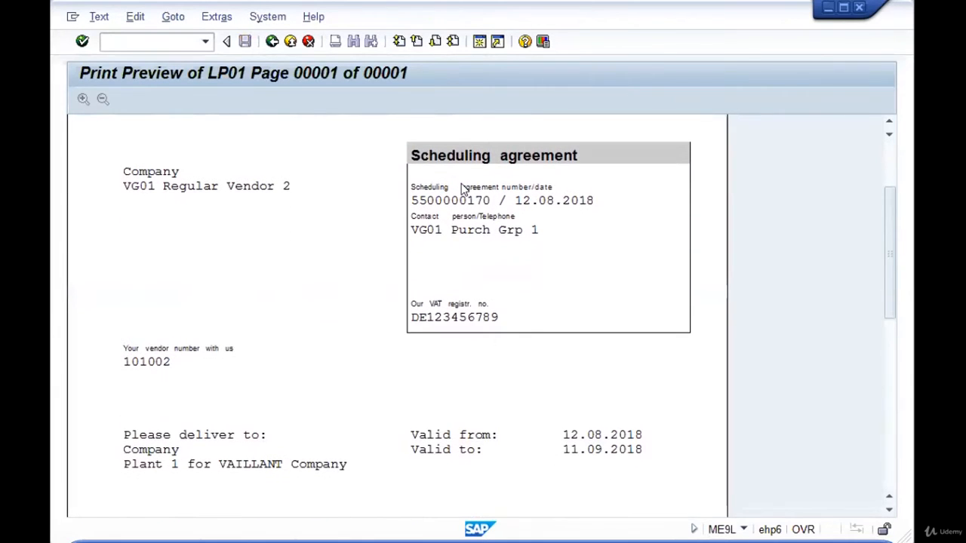
scroll(462, 188, "down", 4)
scroll(464, 189, "down", 5)
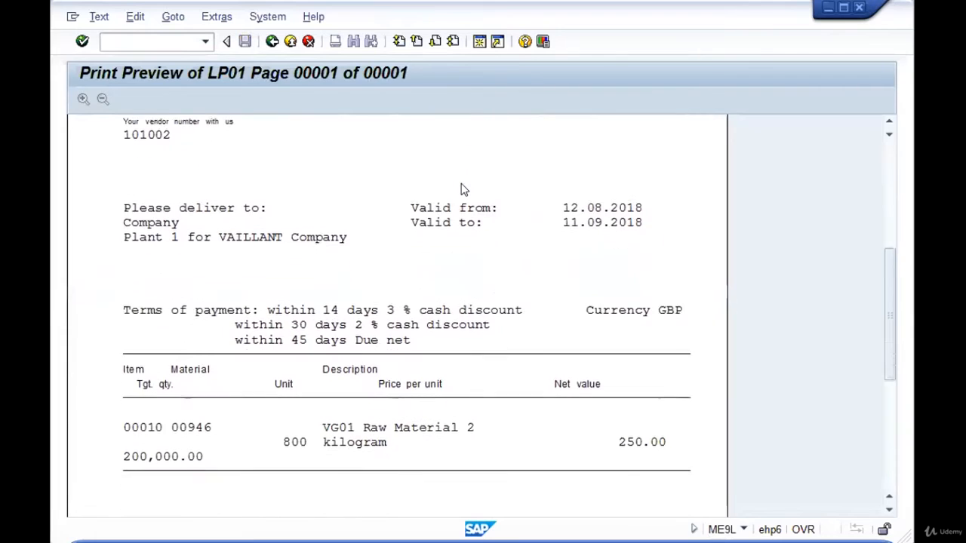
scroll(464, 189, "down", 2)
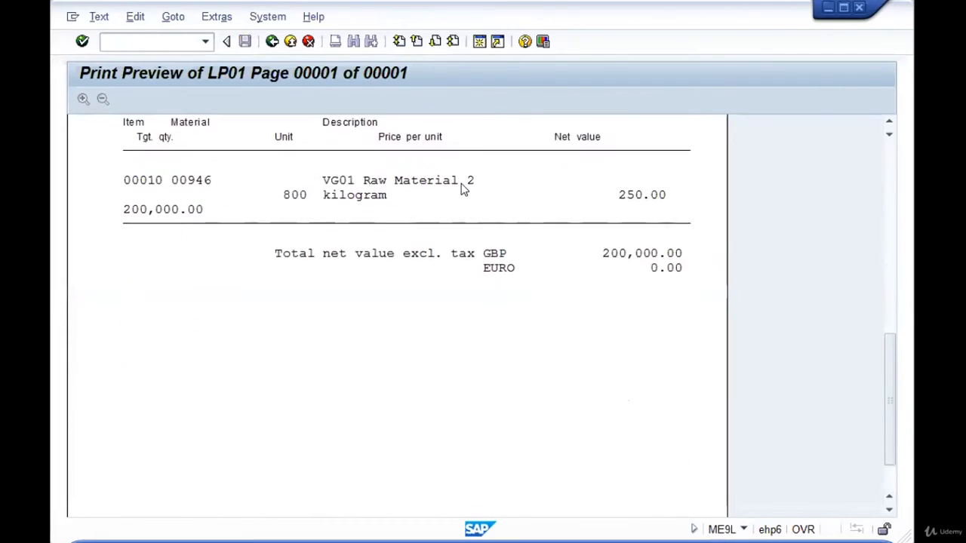
key("F3")
key("F3")
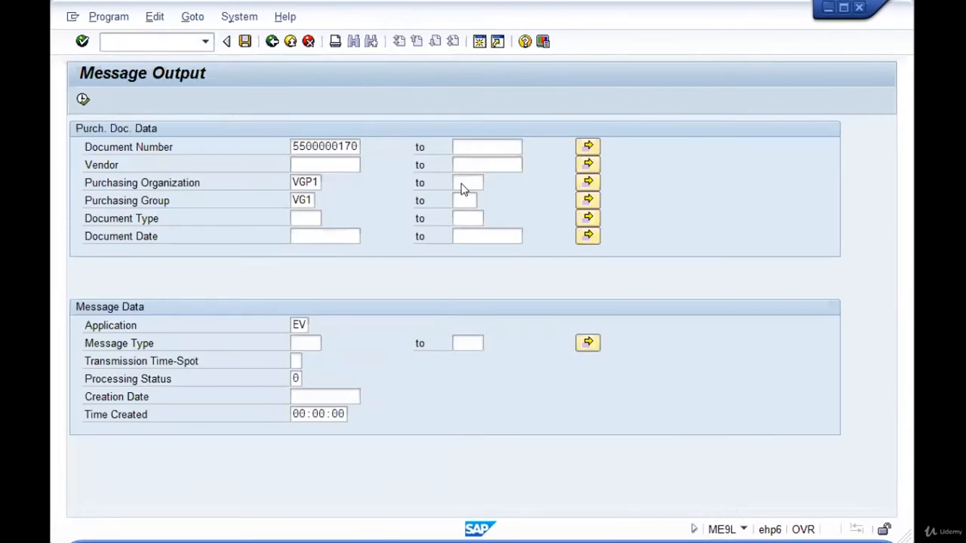
key("F3")
Open the delivery schedule of item 10 of the scheduling agreement using transaction me38
type("me3")
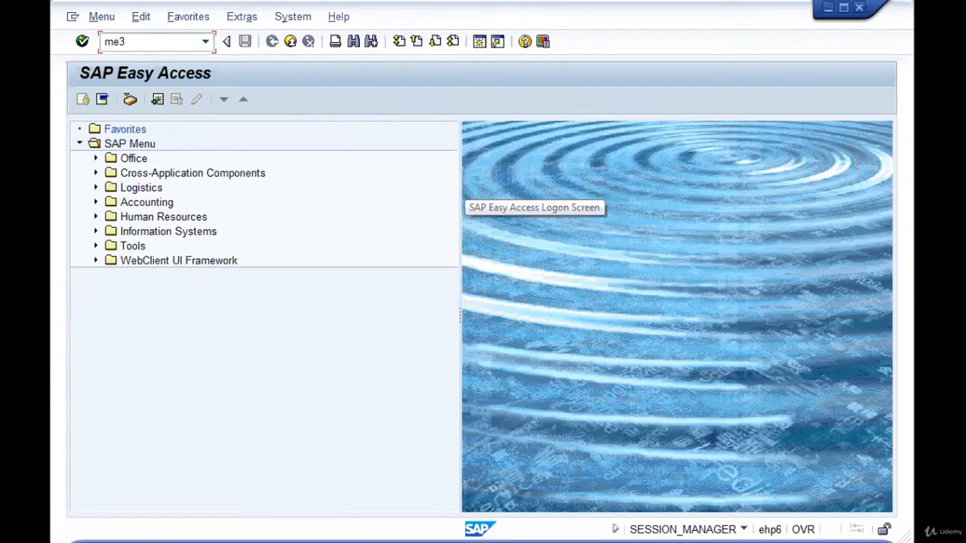
type("8")
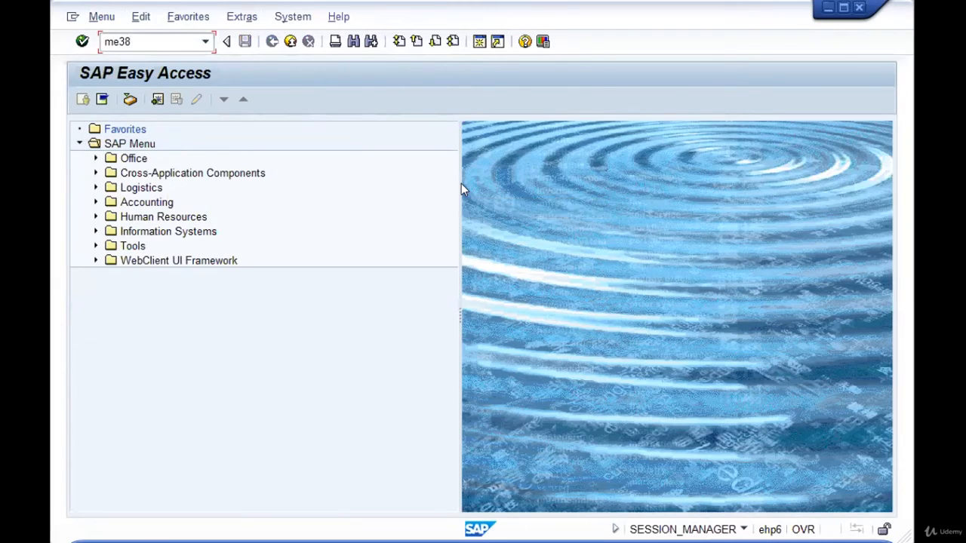
key("Return")
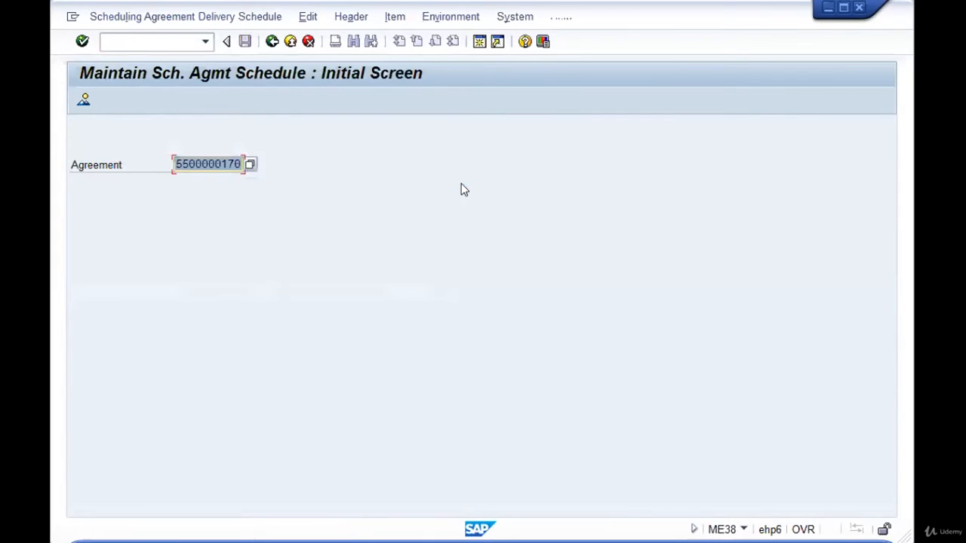
key("Return")
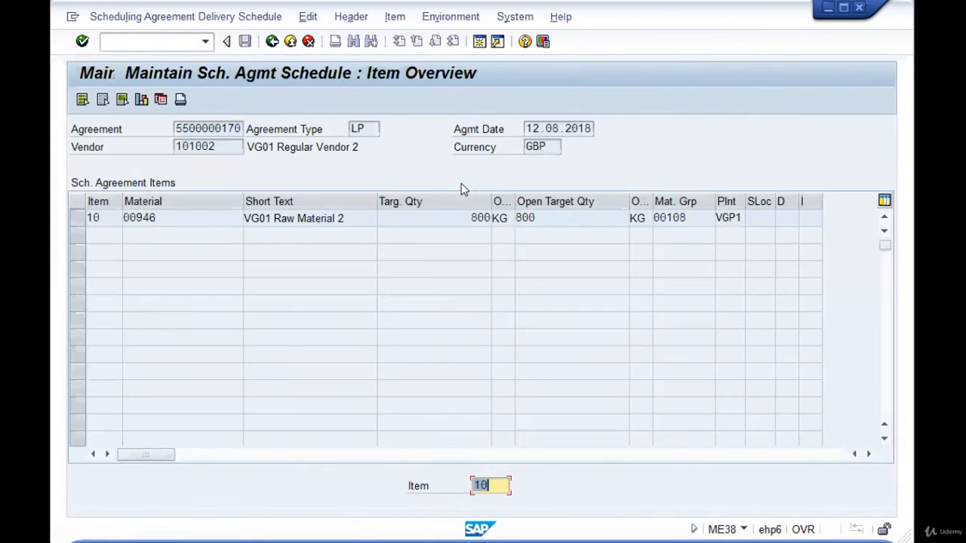
left_click(187, 218)
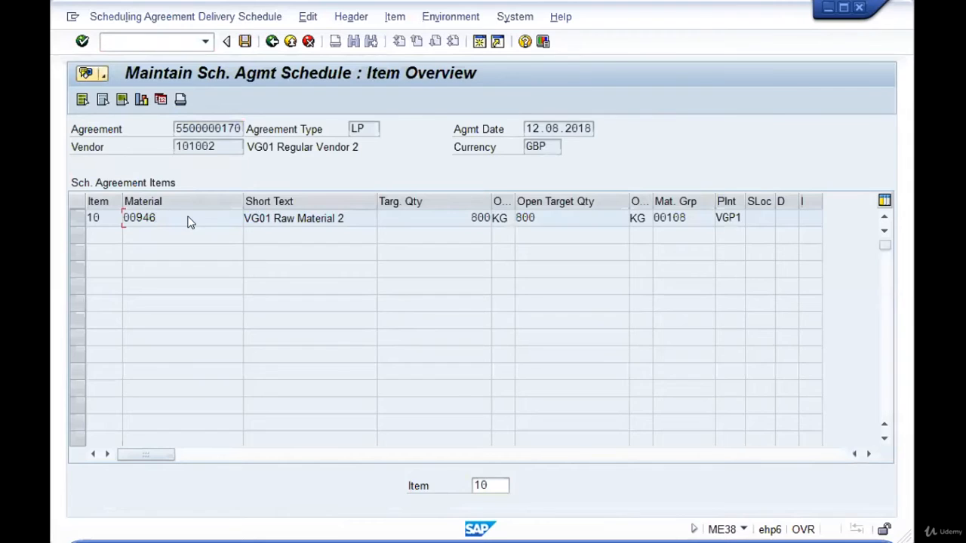
double_click(189, 221)
Enter the first schedule line with delivery date 15.08.2018 and scheduled quantity 150
left_click(113, 236)
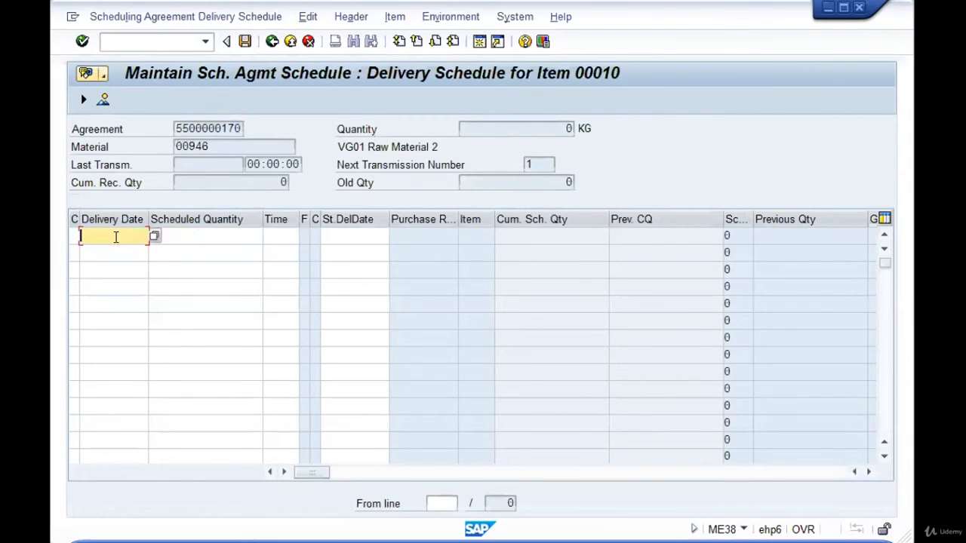
type("15")
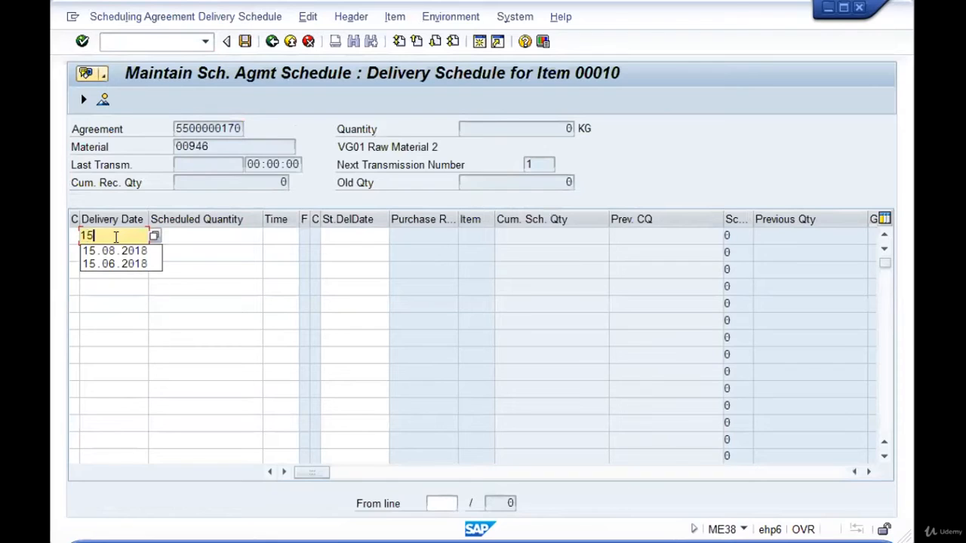
type(".08.2018")
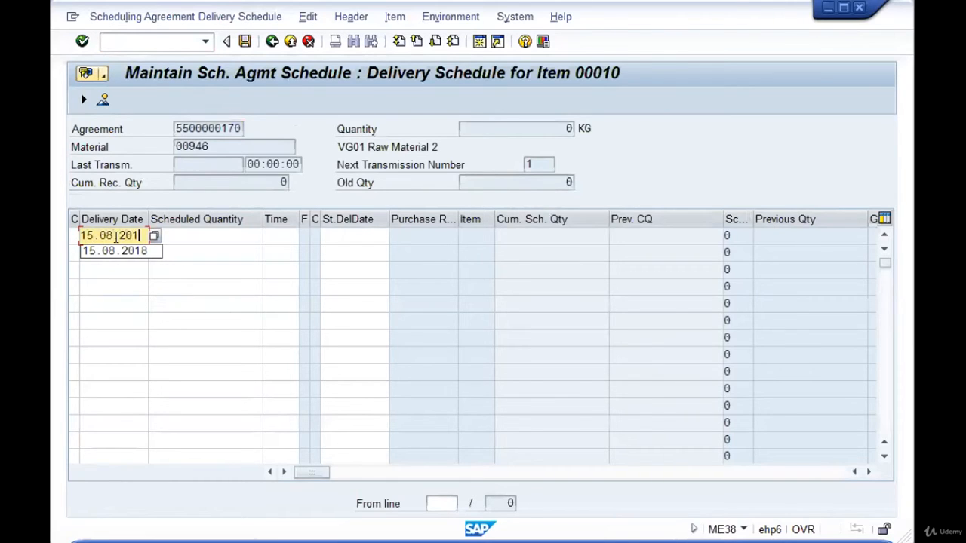
key("Tab")
type("150")
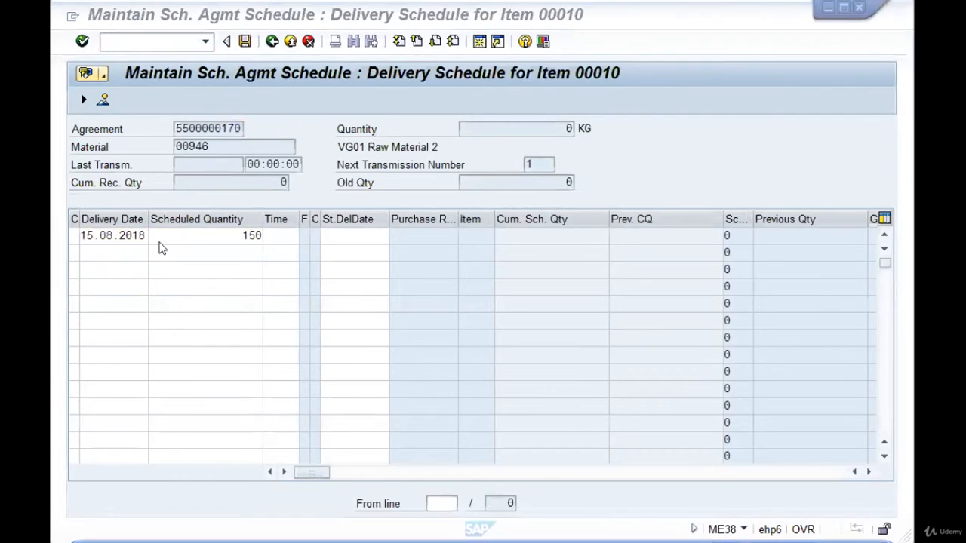
Add a second schedule line with delivery date 21.08.2018 and scheduled quantity 200
left_click(104, 251)
type("21")
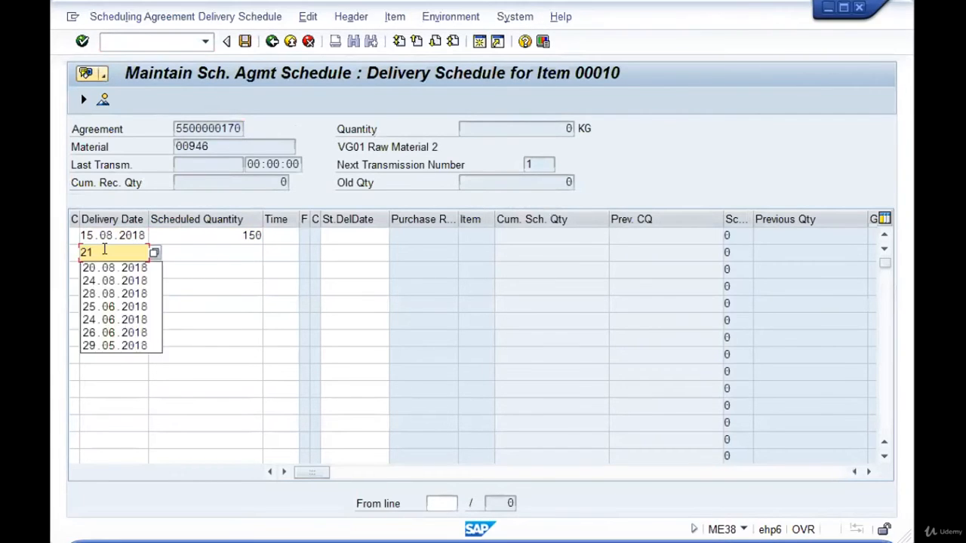
type(".08.2018")
key("Tab")
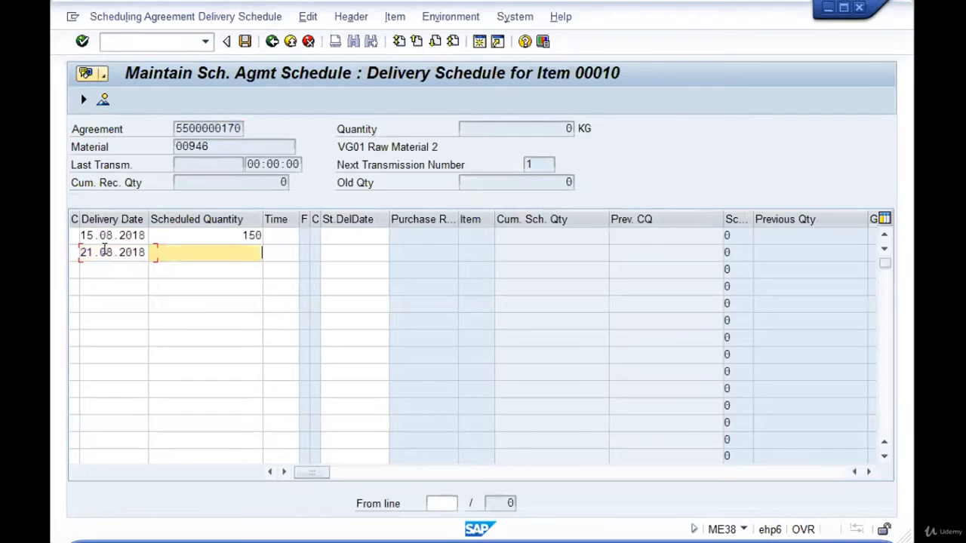
type("200")
key("Return")
Add a third schedule line with delivery date 25.08.2018 and scheduled quantity 200
type("2")
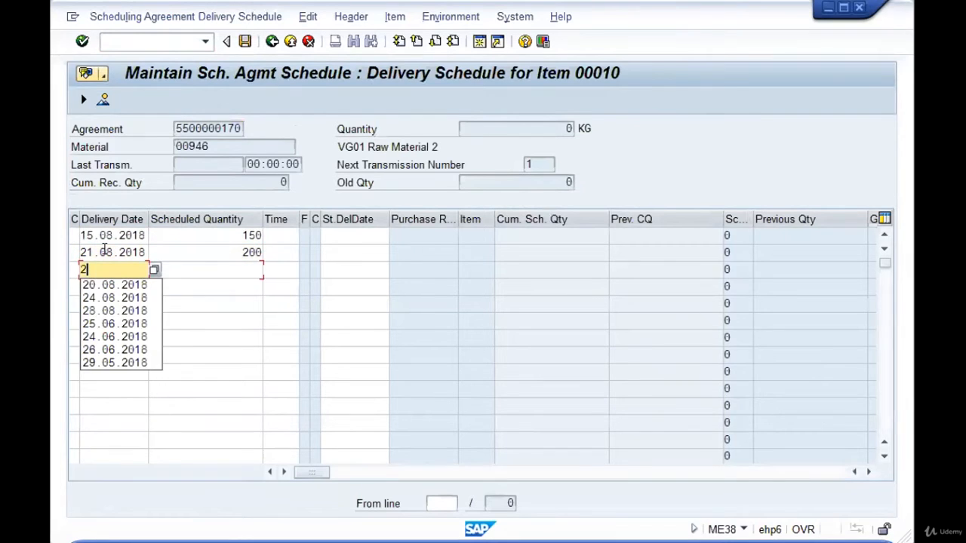
type("4")
key("BackSpace")
type("5.08.2018")
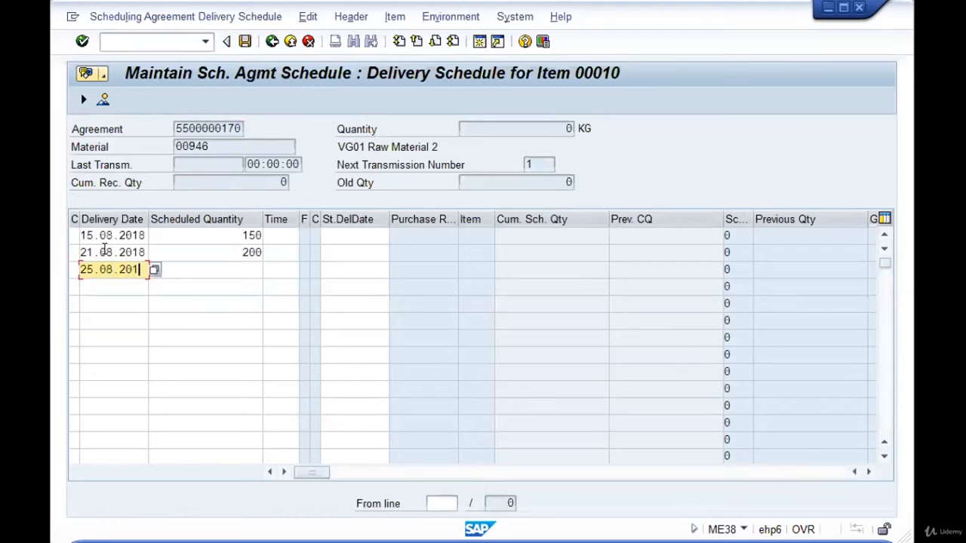
key("Tab")
type("200")
Add a fourth schedule line with delivery date 30.08.2018 and scheduled quantity 100
key("Down")
key("shift+Tab")
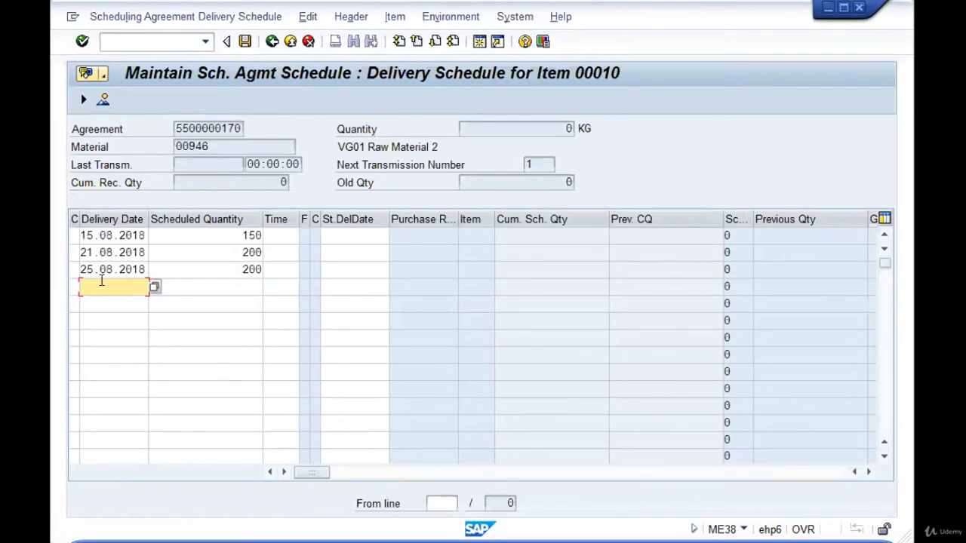
type("20")
key("BackSpace")
key("BackSpace")
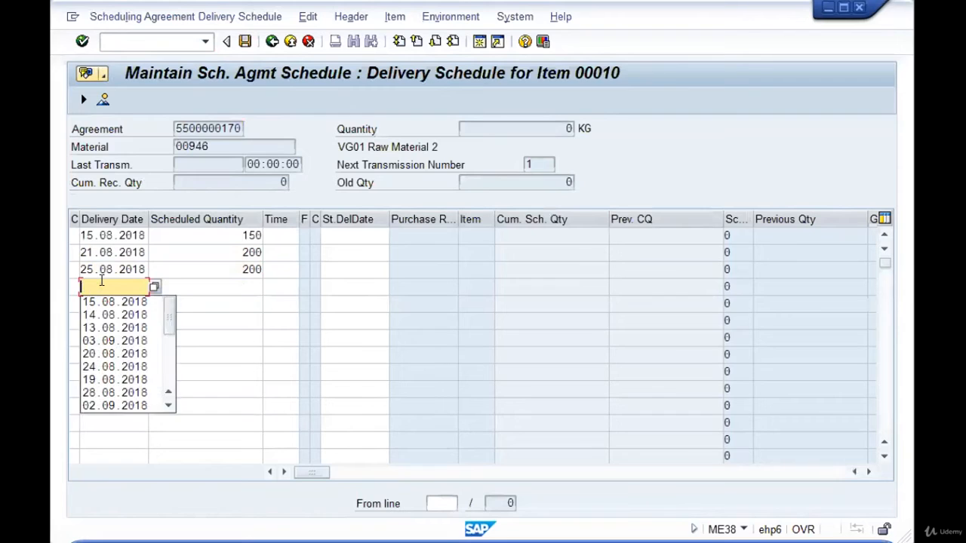
type("30.08.20")
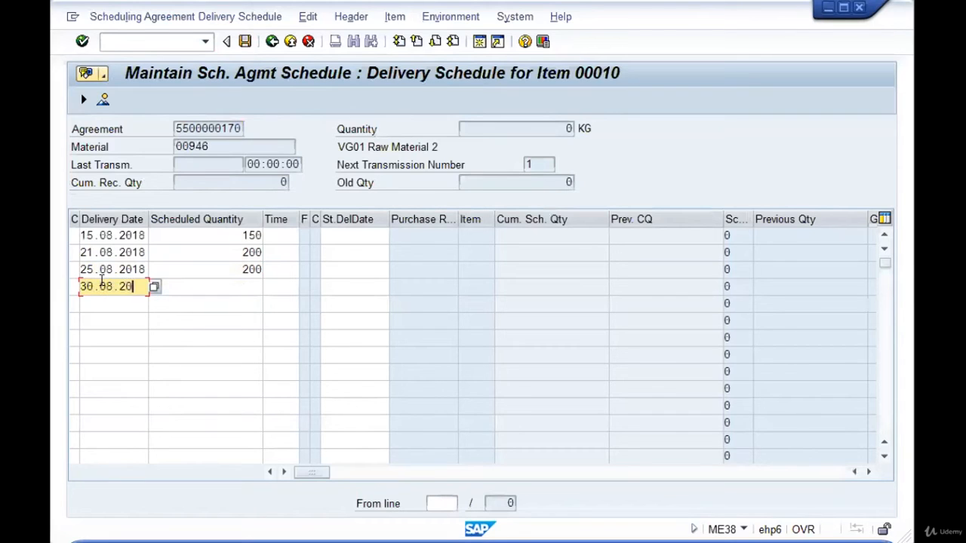
type("18")
key("Tab")
type("100")
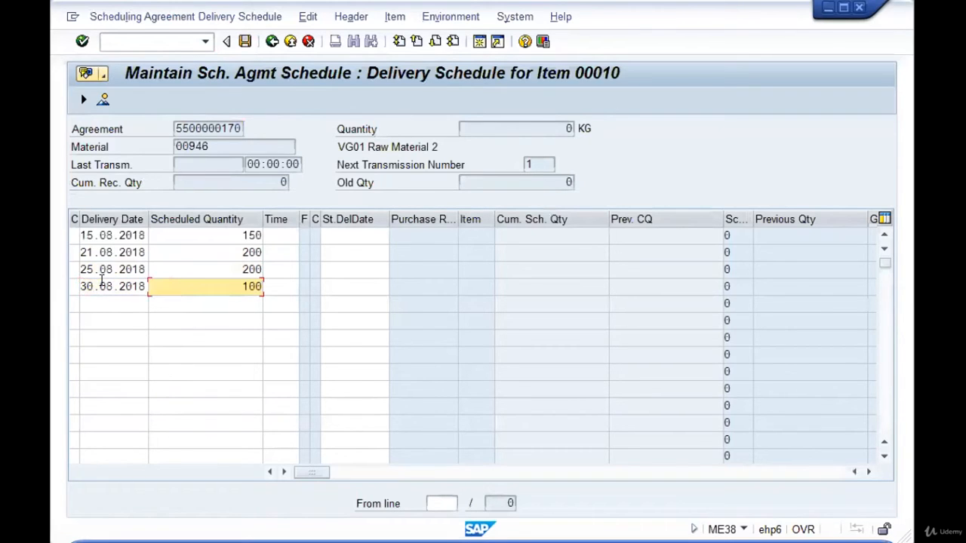
Add a fifth schedule line with delivery date 04.09.2018 and scheduled quantity 150
key("Down")
key("shift+Tab")
type("0")
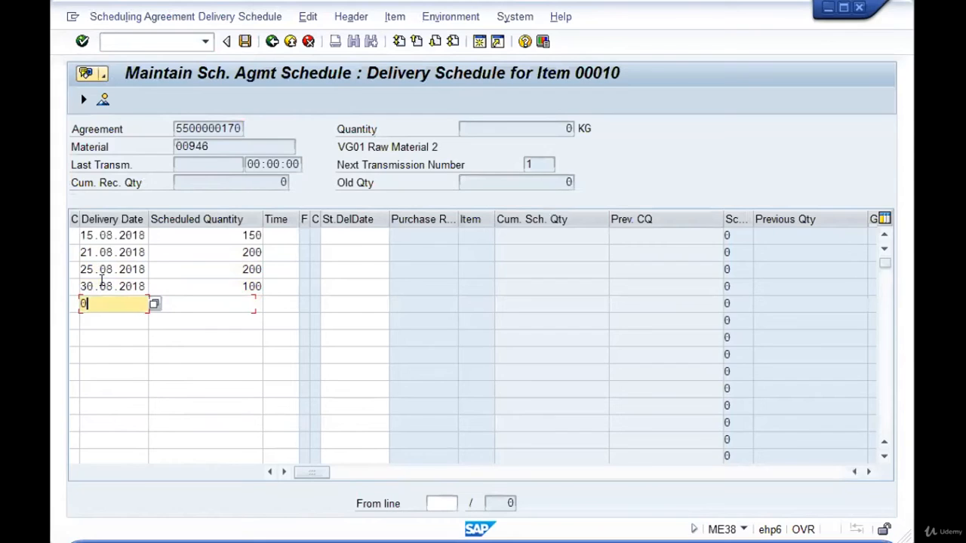
type("4.08")
key("BackSpace")
type("9.2018")
key("Tab")
type("150")
key("Down")
key("shift+Tab")
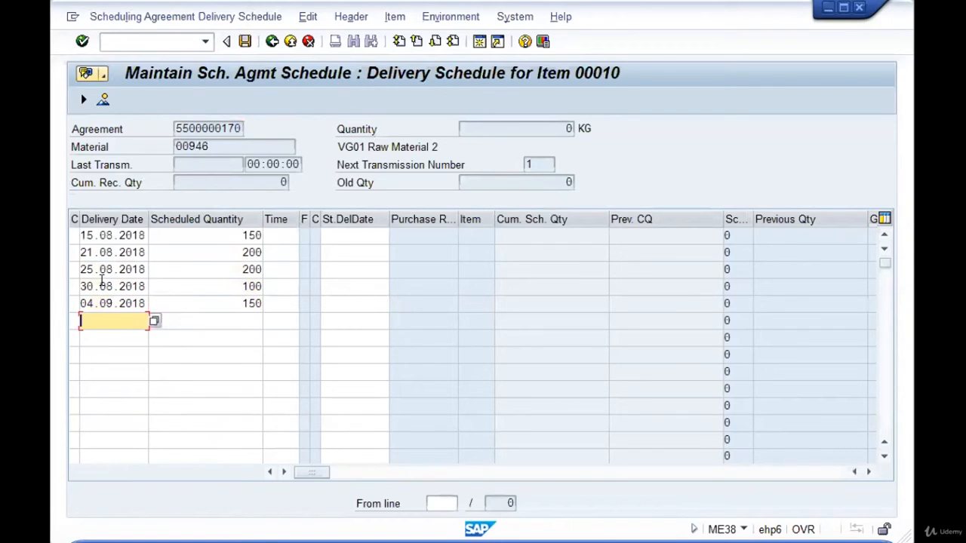
Set the scheduled quantities of the 21.08.2018 and 25.08.2018 lines to 150 each
key("Up")
key("Up")
key("Up")
key("Up")
key("Tab")
type("15")
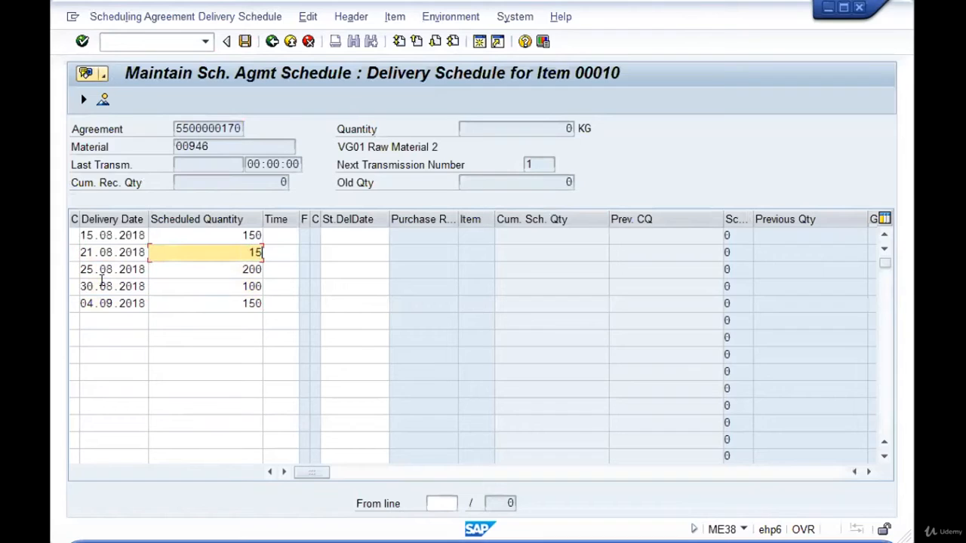
type("0")
key("Down")
key("ctrl+a")
type("150")
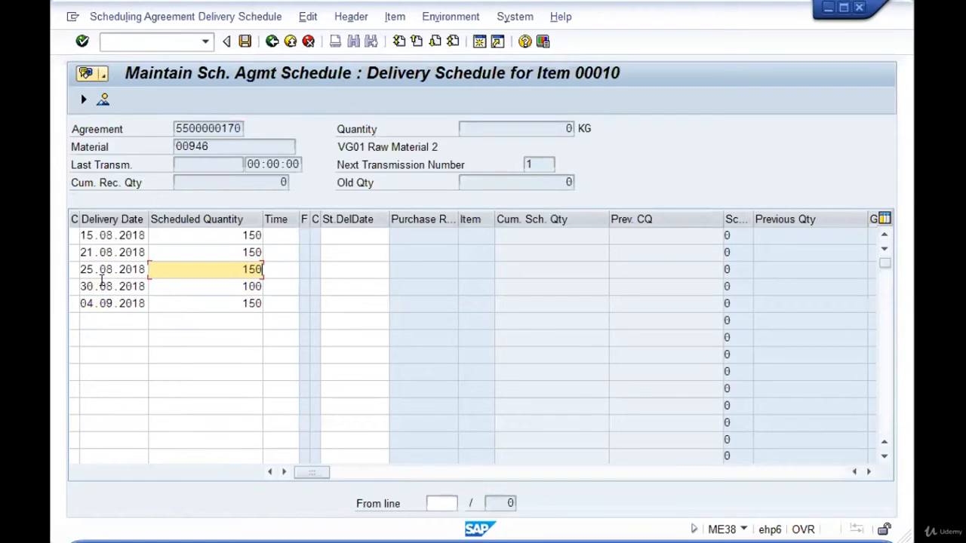
Add a sixth schedule line with delivery date 15.09.2018 and scheduled quantity 150
key("Down")
key("Down")
key("Down")
key("shift+Tab")
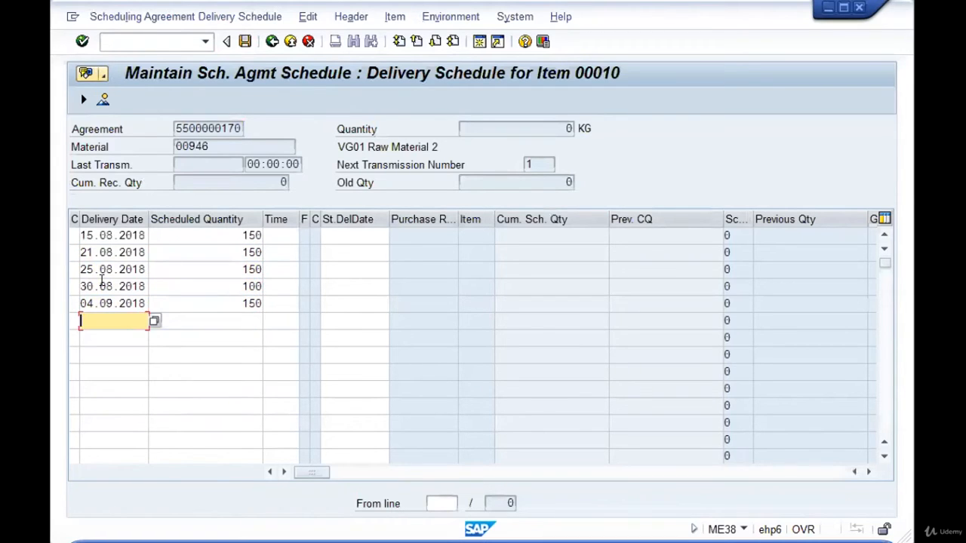
type("1")
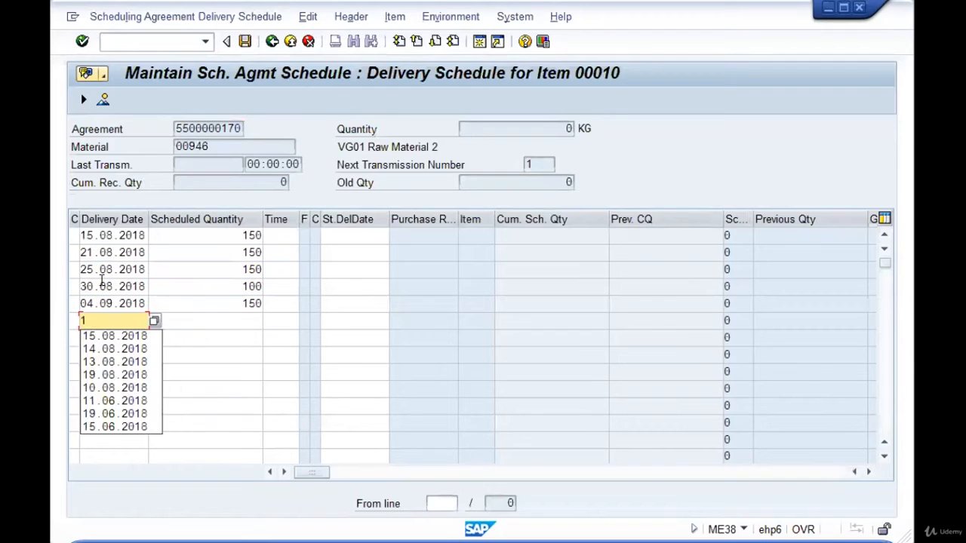
type("5.09.")
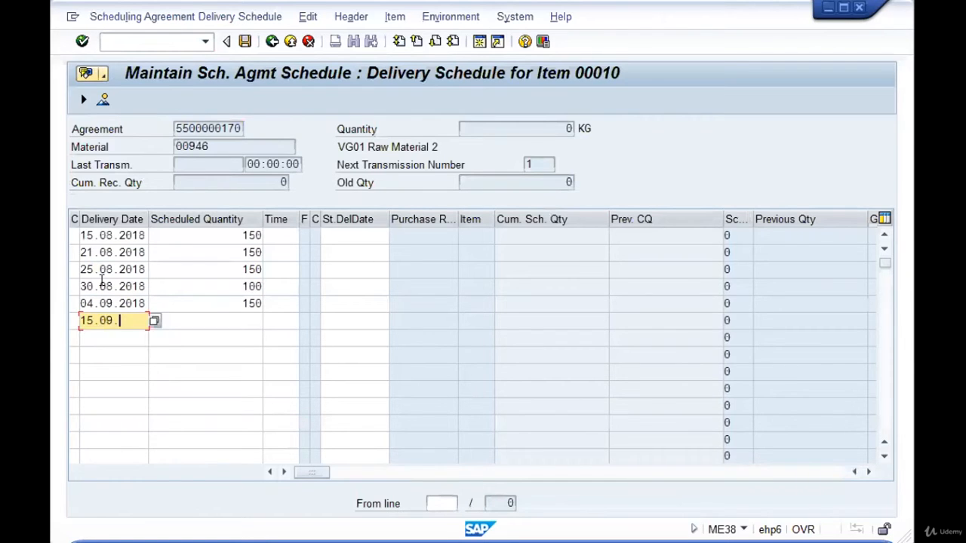
type("2018")
key("Tab")
type("150")
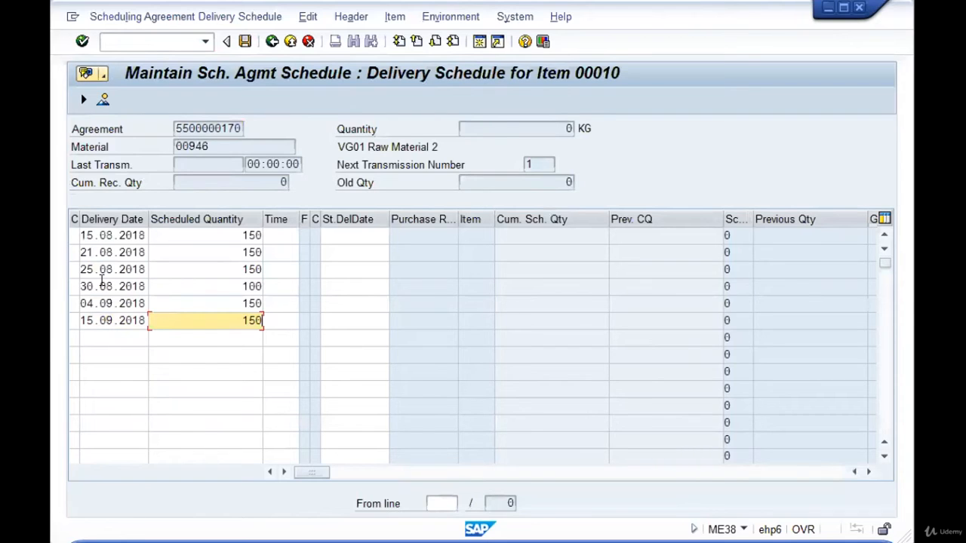
Validate the schedule lines and set the sixth line's delivery date to 10.09.2018
key("Return")
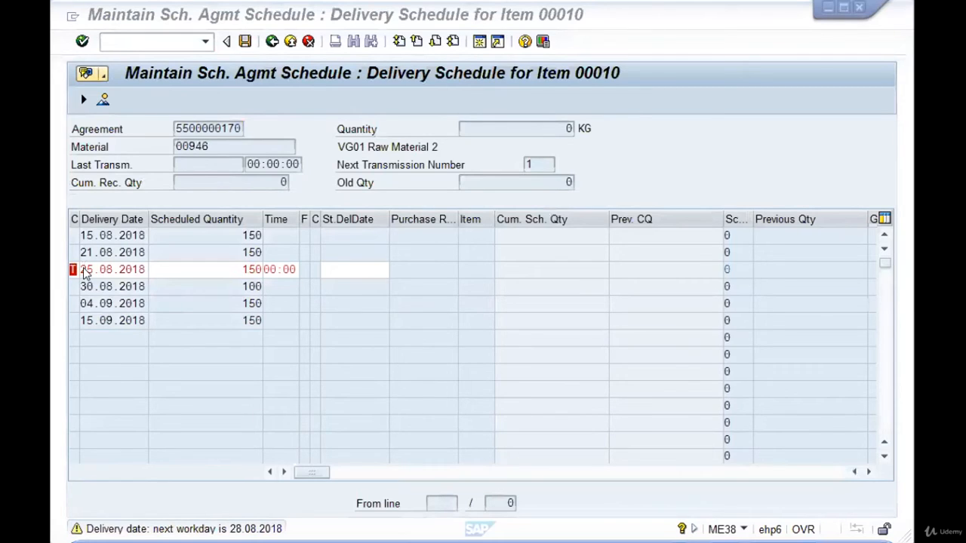
key("Return")
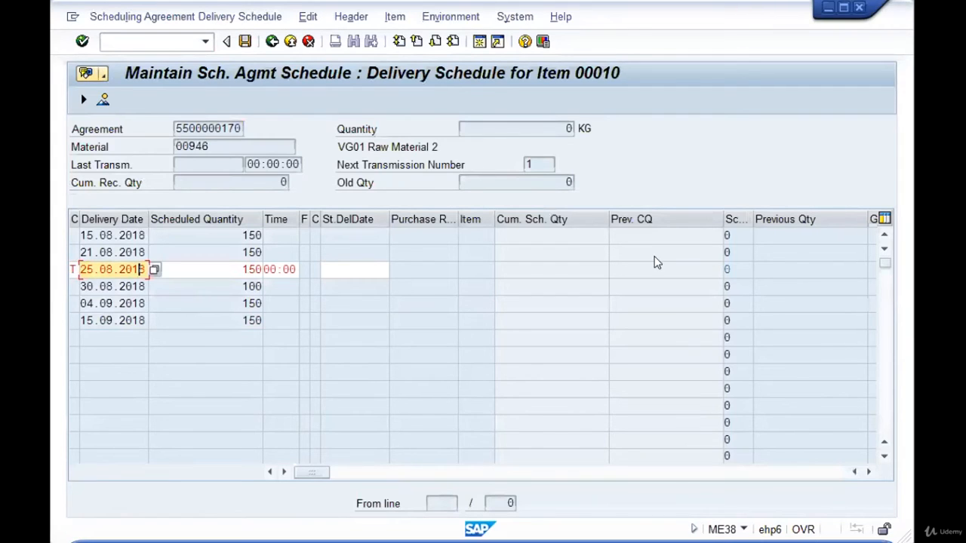
key("Return")
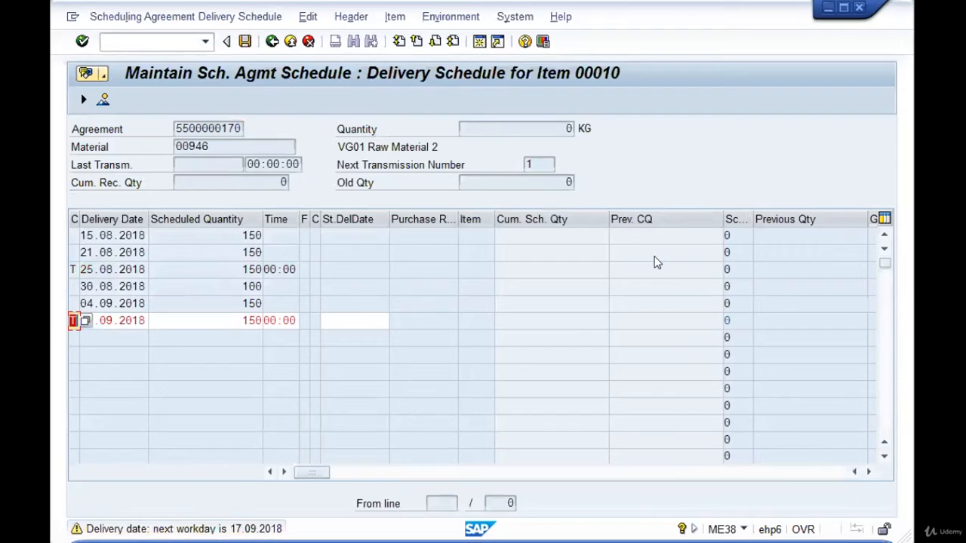
key("Return")
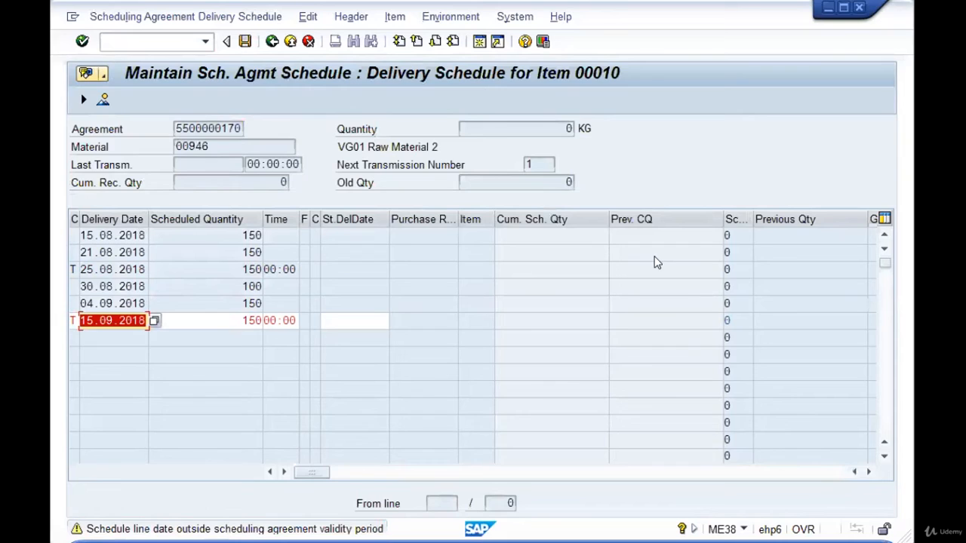
key("Return")
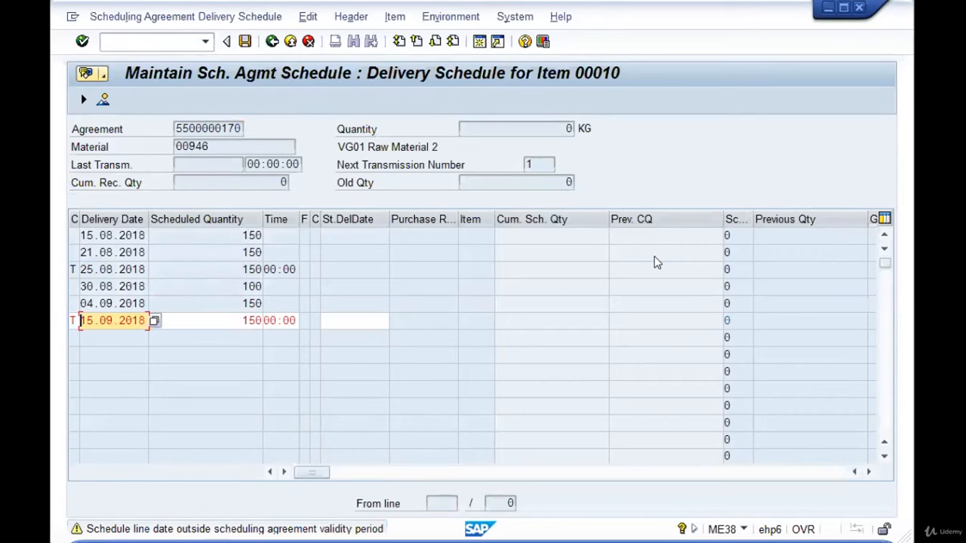
type("12")
key("Left")
type("0")
key("Return")
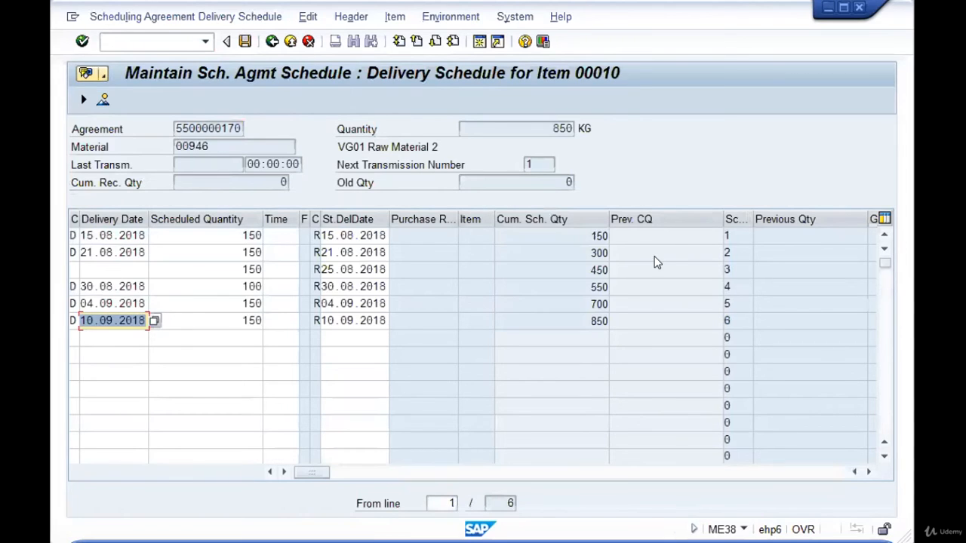
Fill in the missing delivery date of the third schedule line with 25.08.2018 and accept it
key("Up")
key("Up")
key("Up")
type("2")
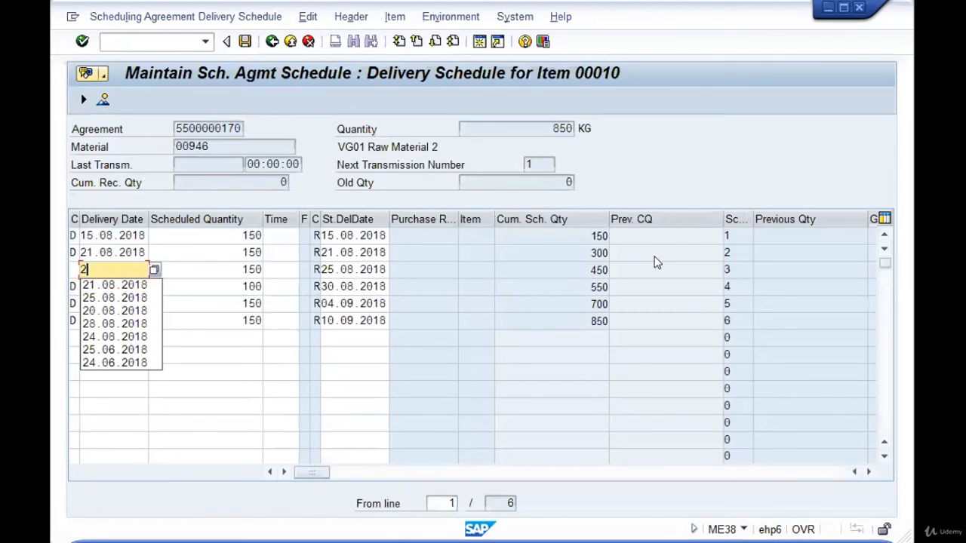
type("4")
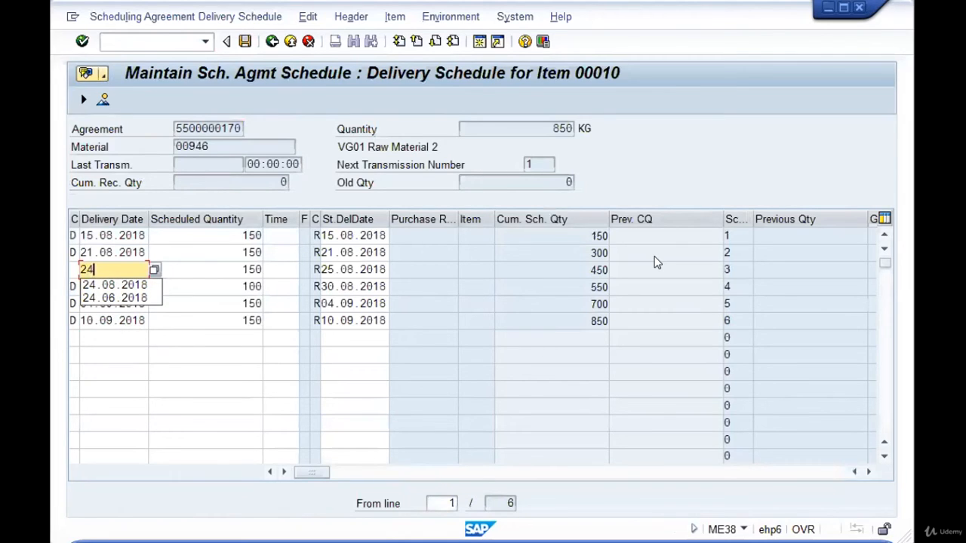
key("BackSpace")
key("Down")
key("Down")
key("Return")
key("Return")
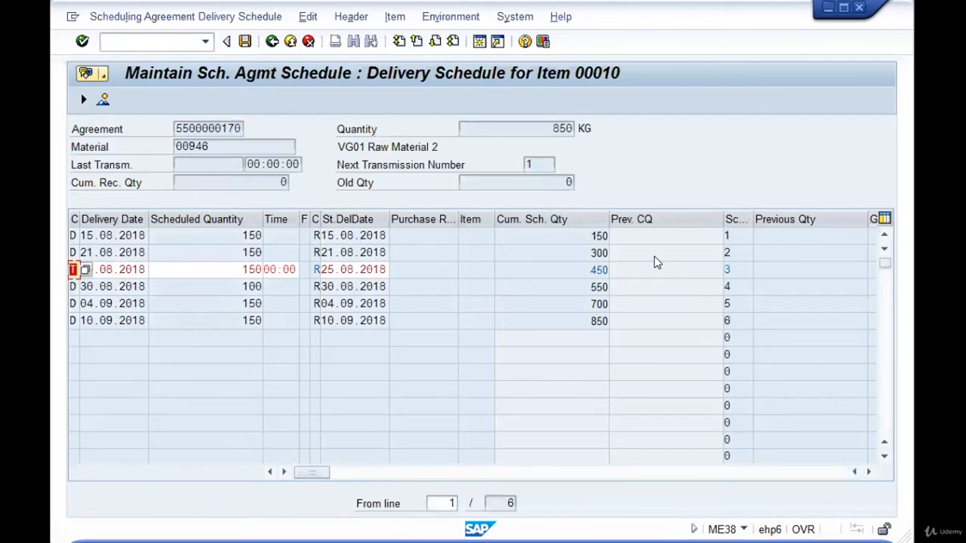
key("Return")
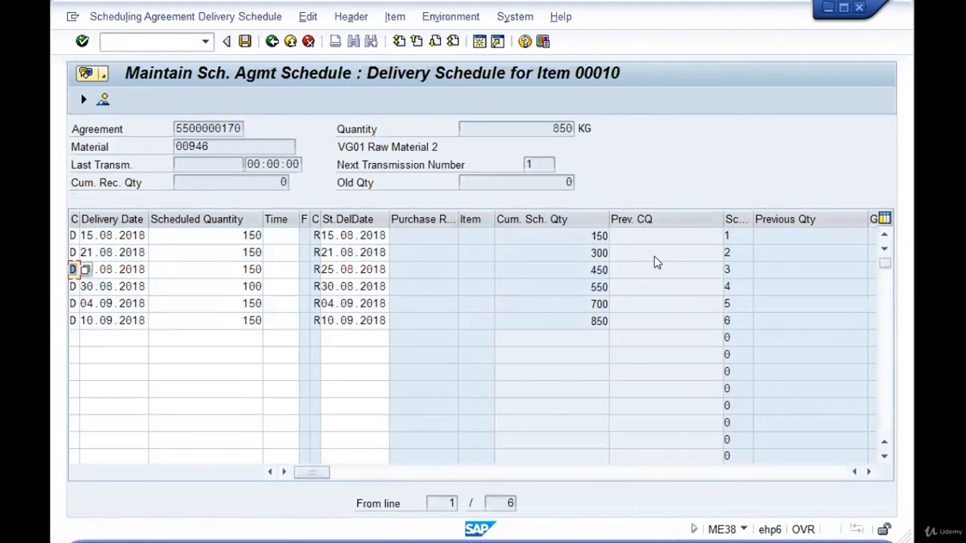
Save the delivery schedule and acknowledge the target quantity information
left_click(119, 270)
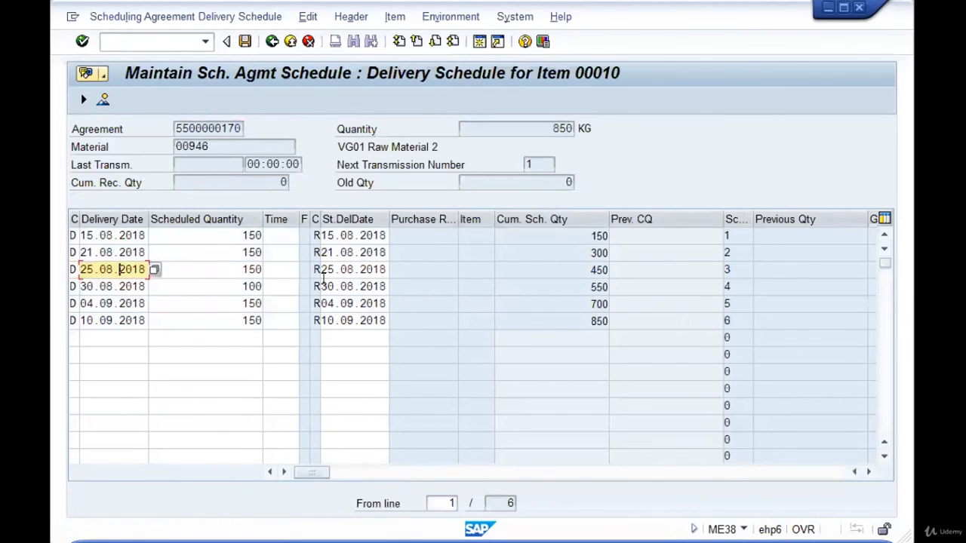
left_click(579, 315)
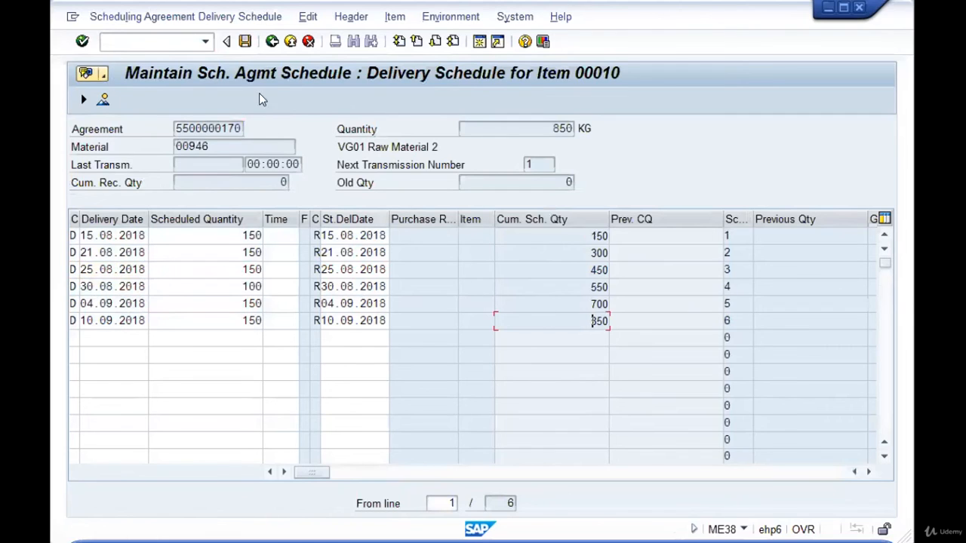
left_click(238, 46)
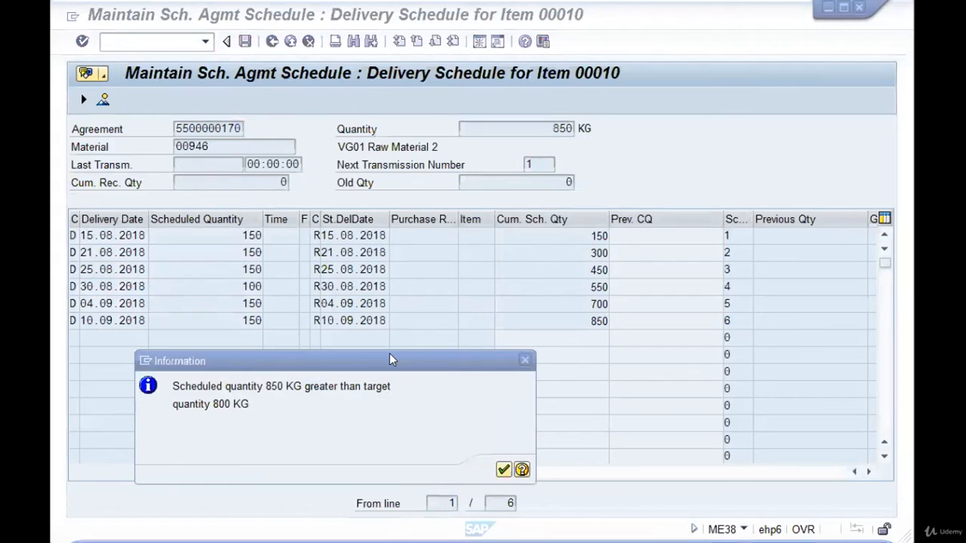
left_click_drag(390, 353, 512, 138)
left_click(624, 257)
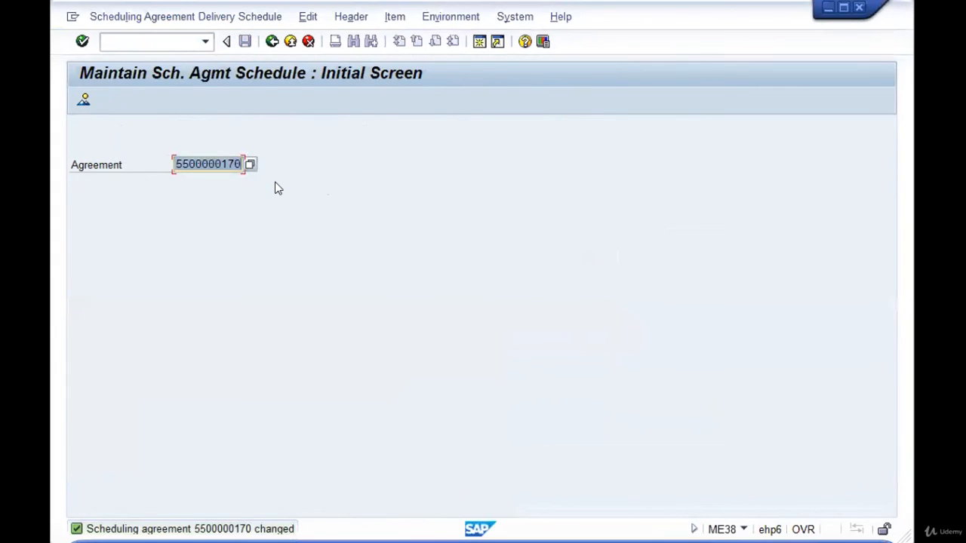
Reopen item 10's delivery schedule, set the 10.09.2018 line's scheduled quantity to 100, and save it before leaving the transaction
key("Return")
left_click(201, 218)
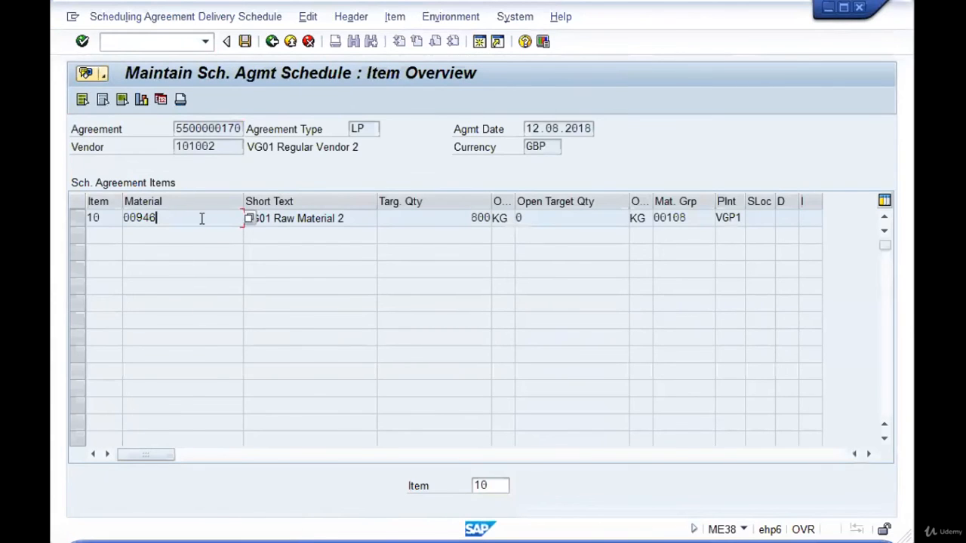
double_click(201, 219)
left_click_drag(239, 321, 312, 309)
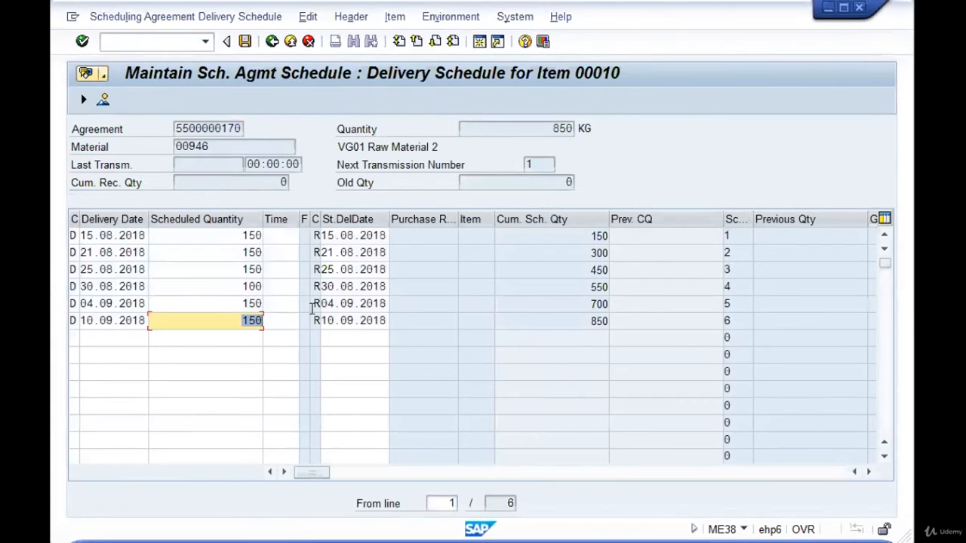
type("100")
key("Return")
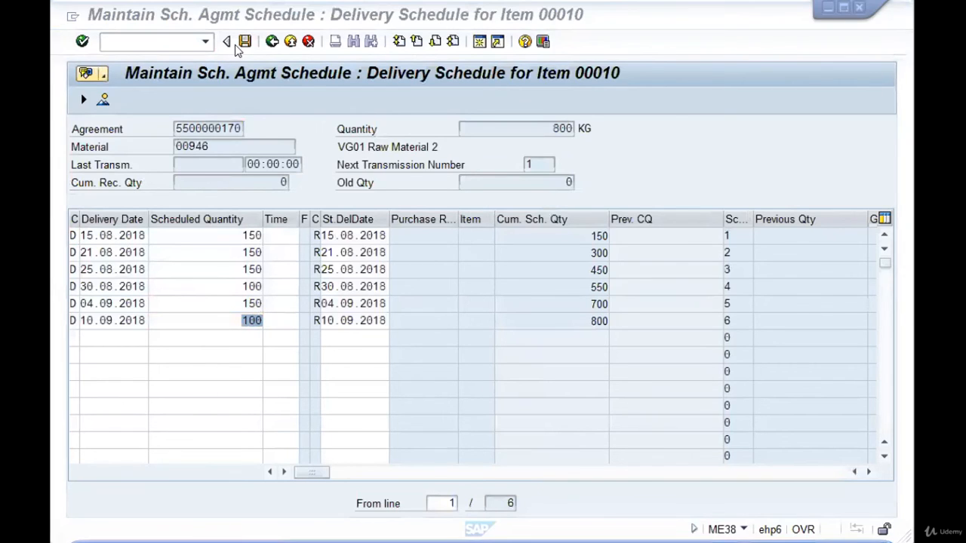
left_click(240, 43)
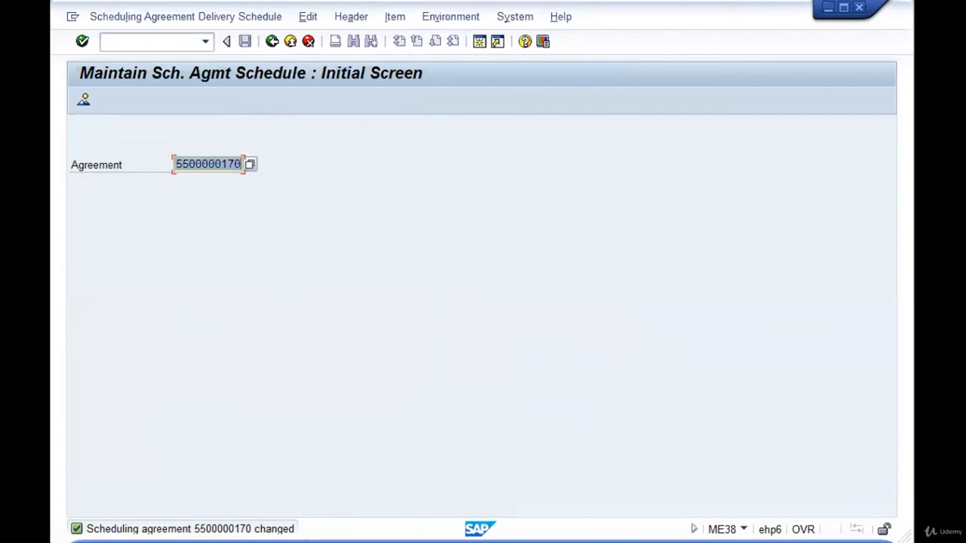
left_click(492, 149)
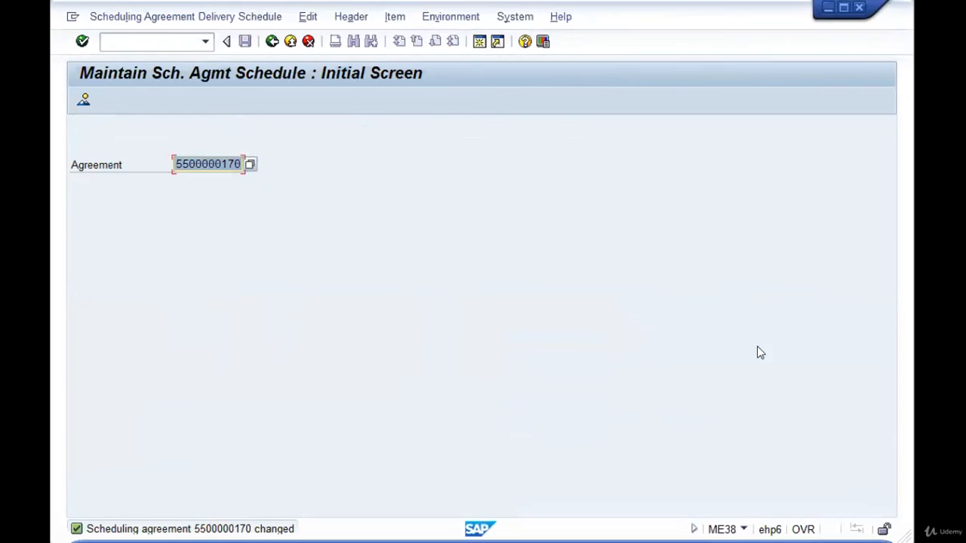
left_click(271, 40)
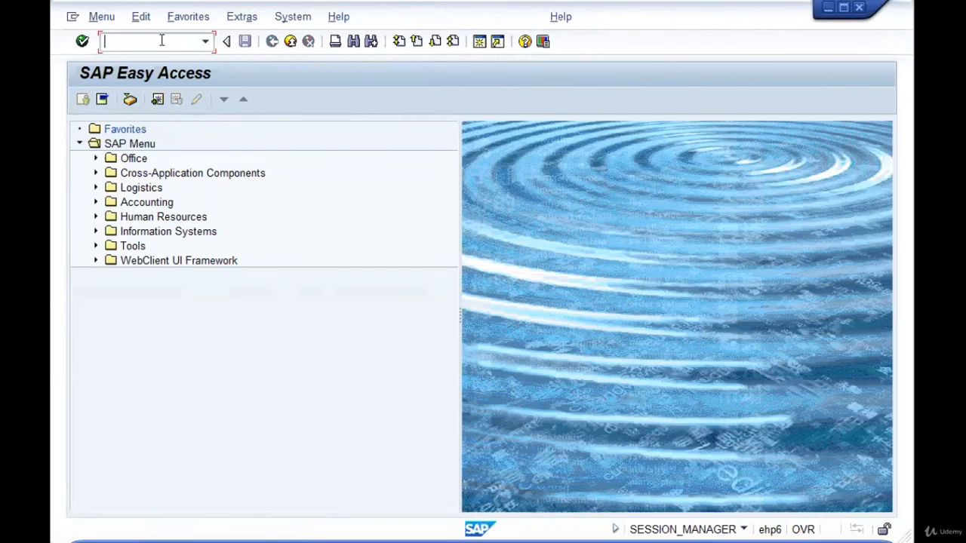
type("me")
type("38")
key("BackSpace")
type("8")
key("Return")
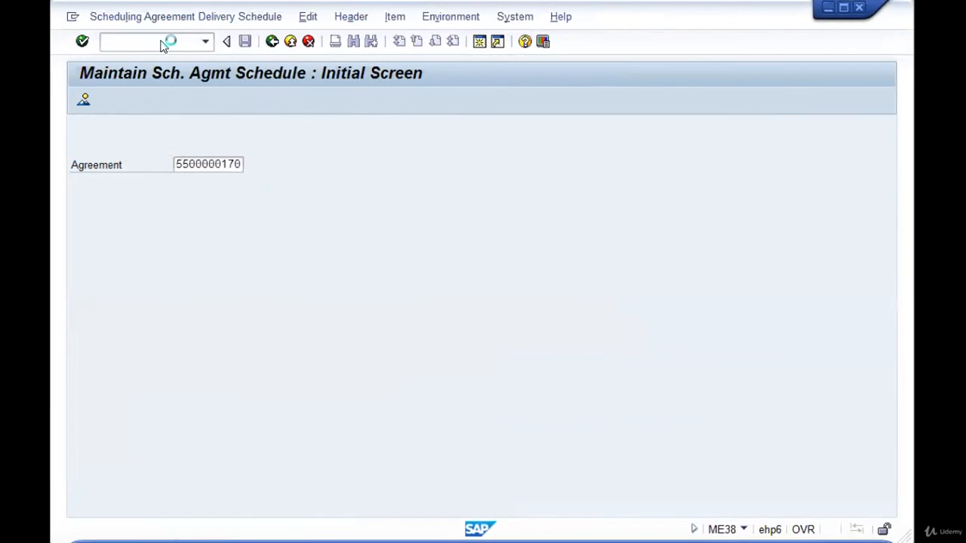
key("F1")
key("Escape")
key("F3")
Display the item overview of the same scheduling agreement's delivery schedule using transaction me39
type("me39")
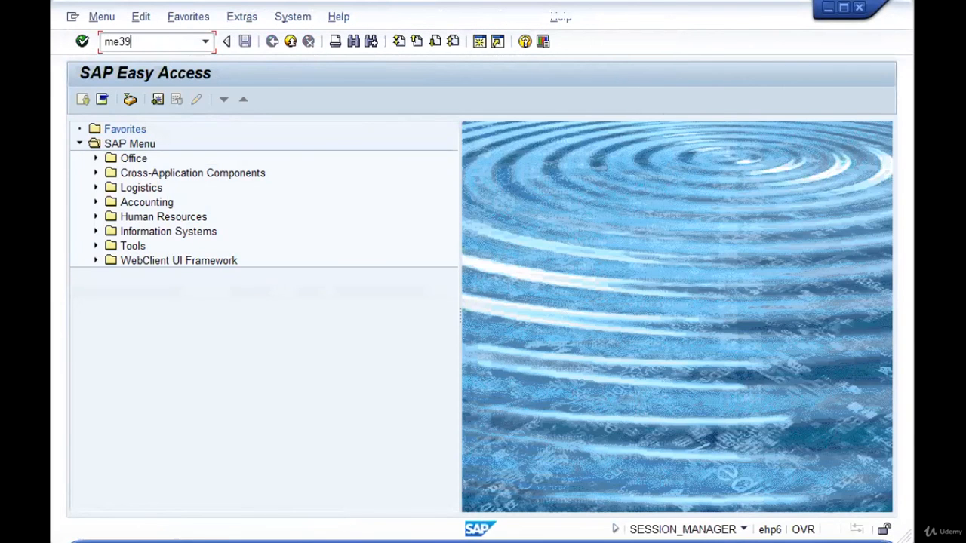
key("Return")
key("Return")
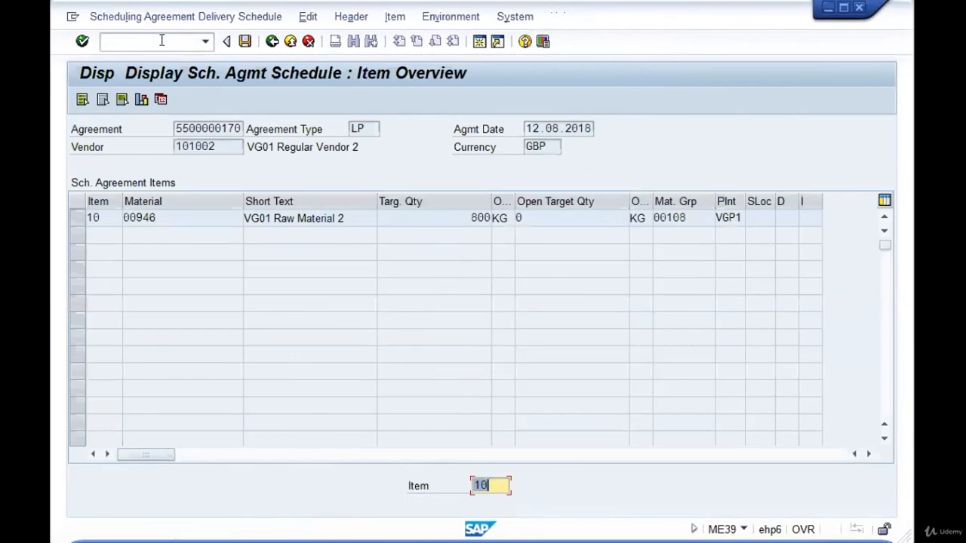
Display the delivery schedule lines of item 10, and return to the SAP Easy Access screen
double_click(212, 218)
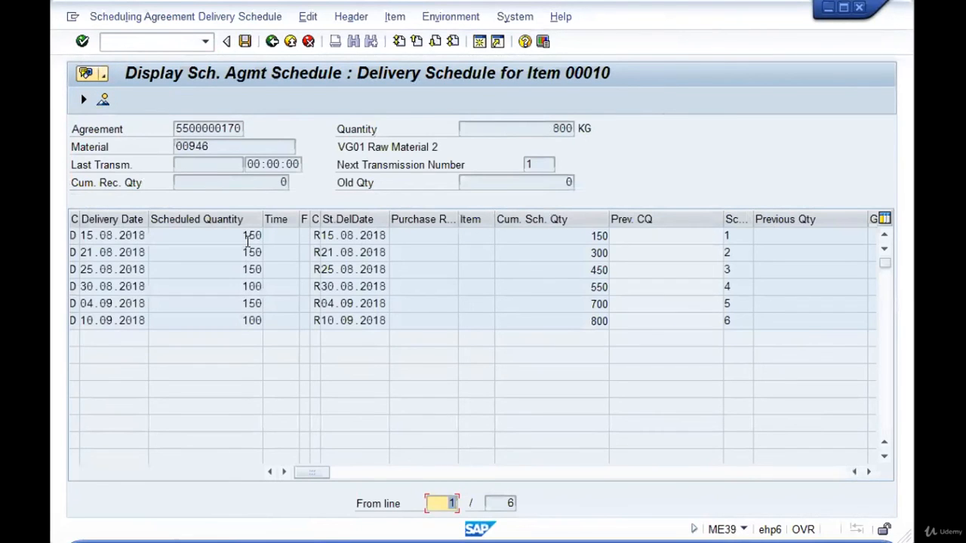
key("F3")
key("F3")
key("F3")
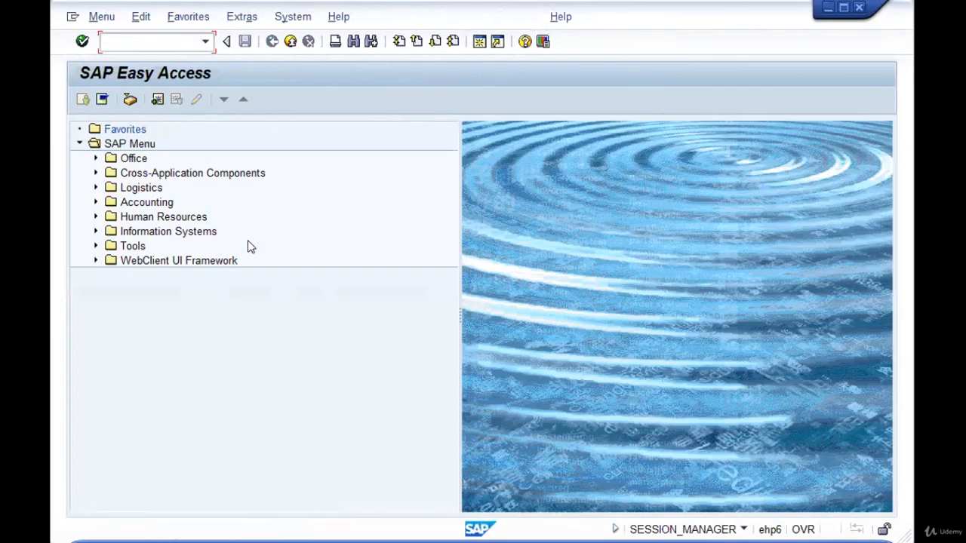
List the scheduling agreement's messages with transaction me9e and output its LPET message
type("m")
key("BackSpace")
type("me9")
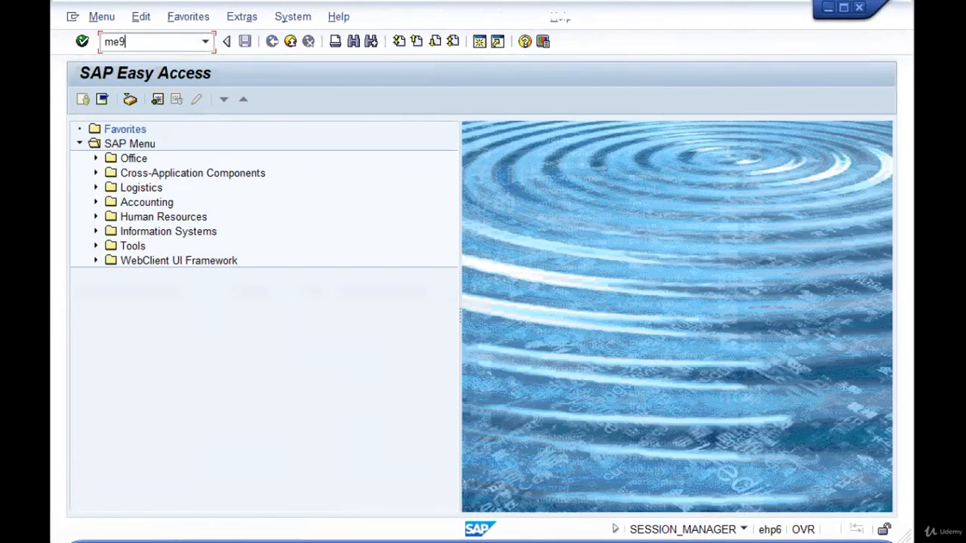
type("e")
key("Return")
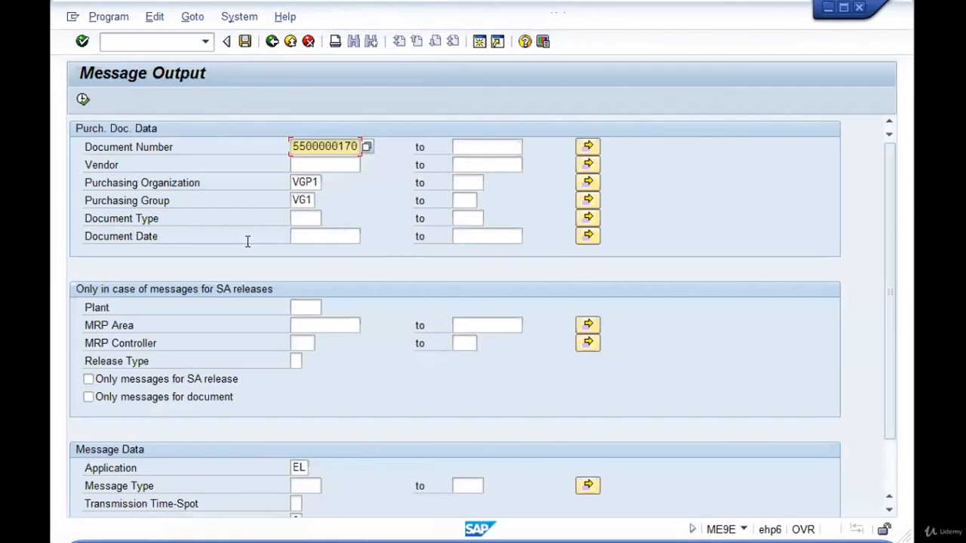
key("F8")
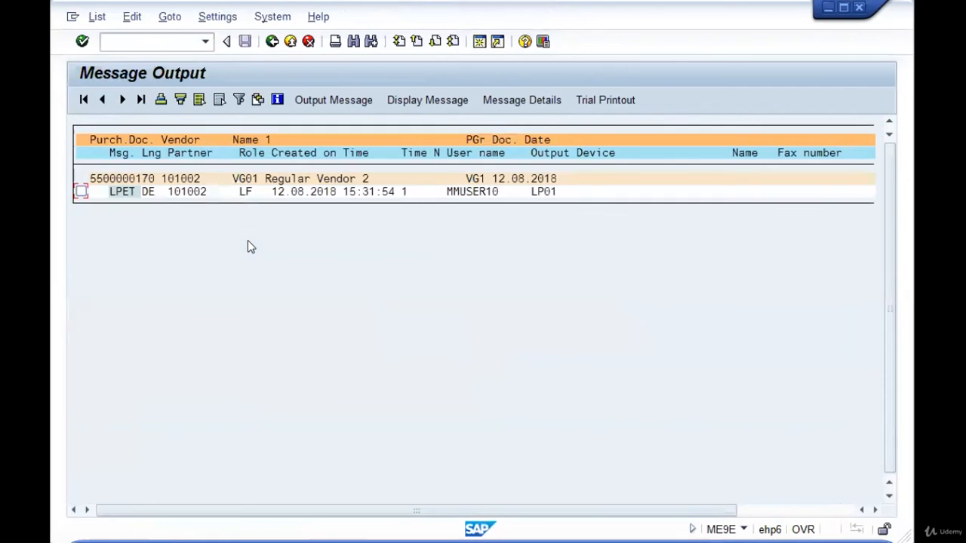
key("space")
left_click(326, 101)
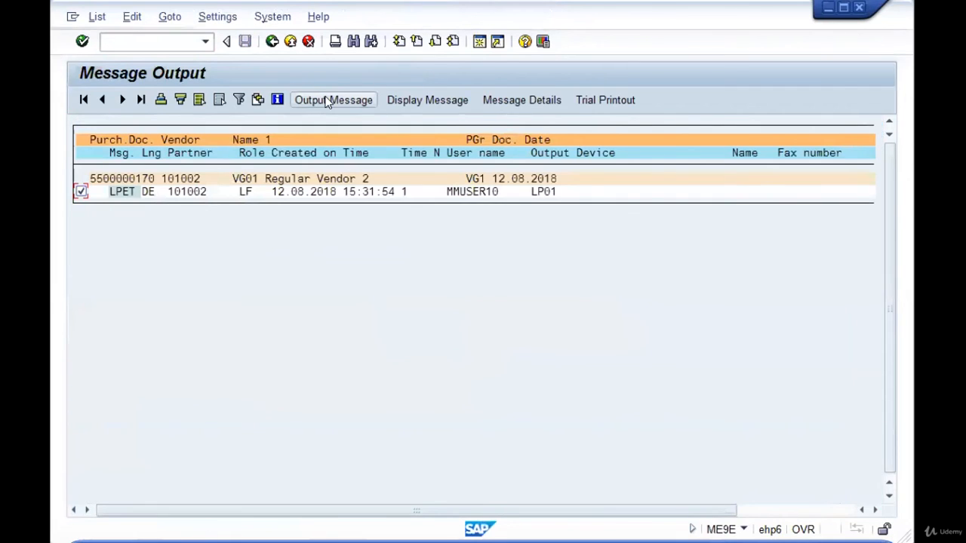
Display the LPET message's print preview, examine its delivery dates and quantities, and exit the message list
left_click(423, 100)
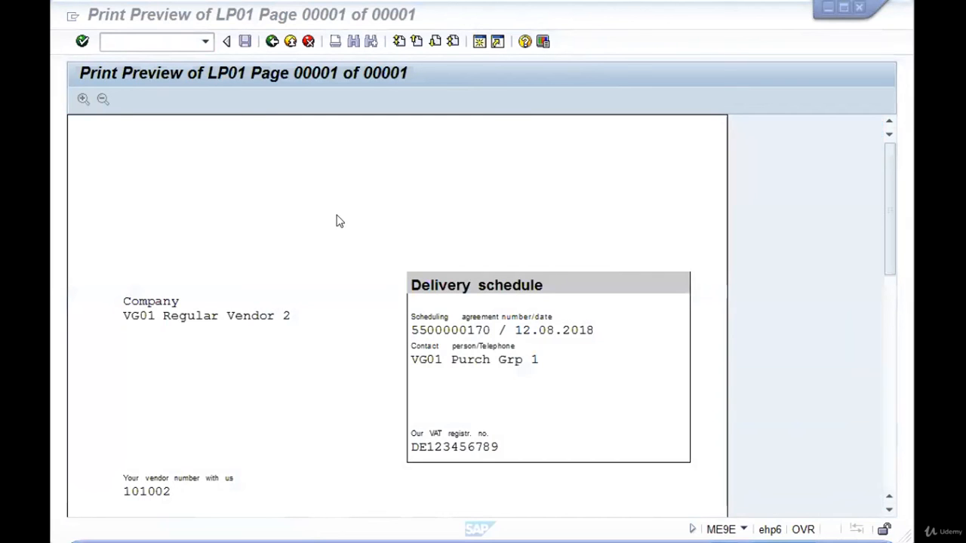
scroll(338, 220, "down", 10)
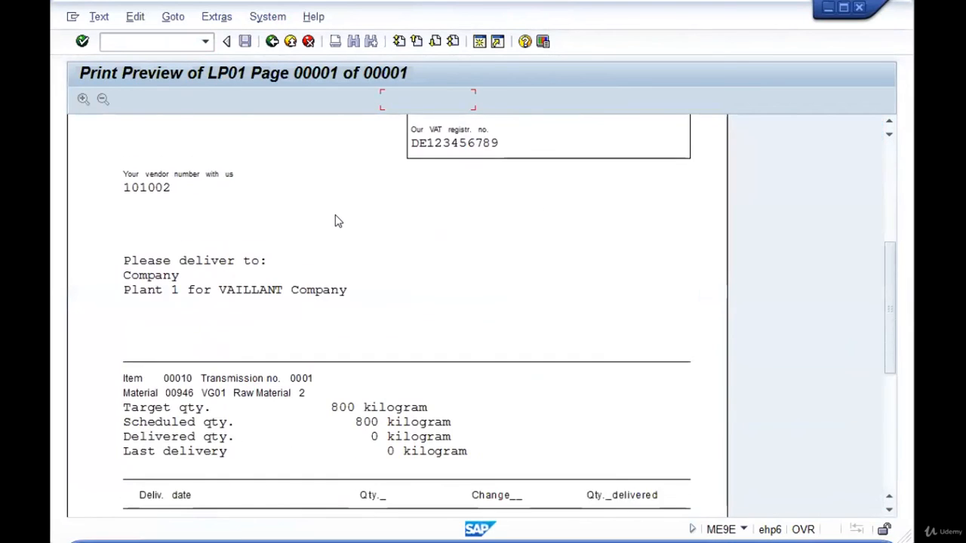
scroll(338, 221, "down", 3)
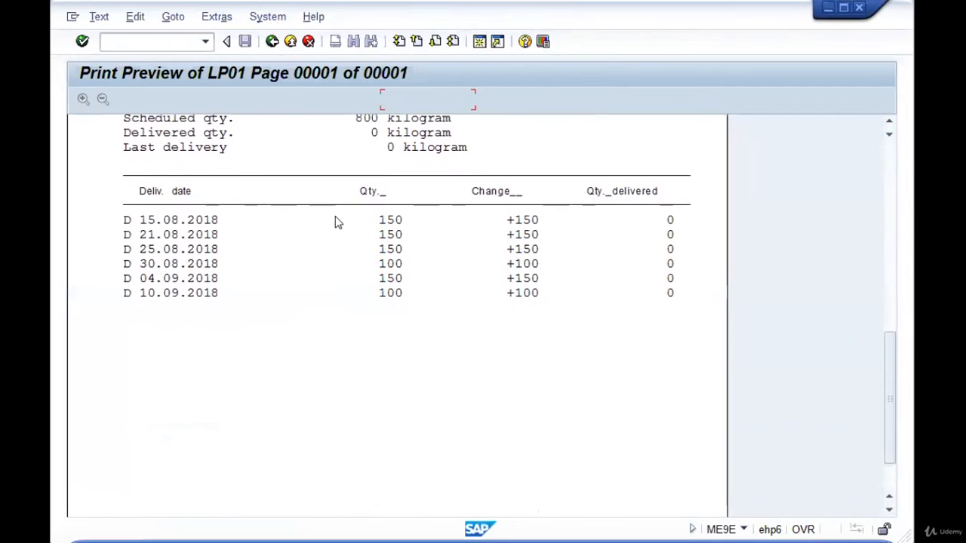
scroll(338, 221, "up", 1)
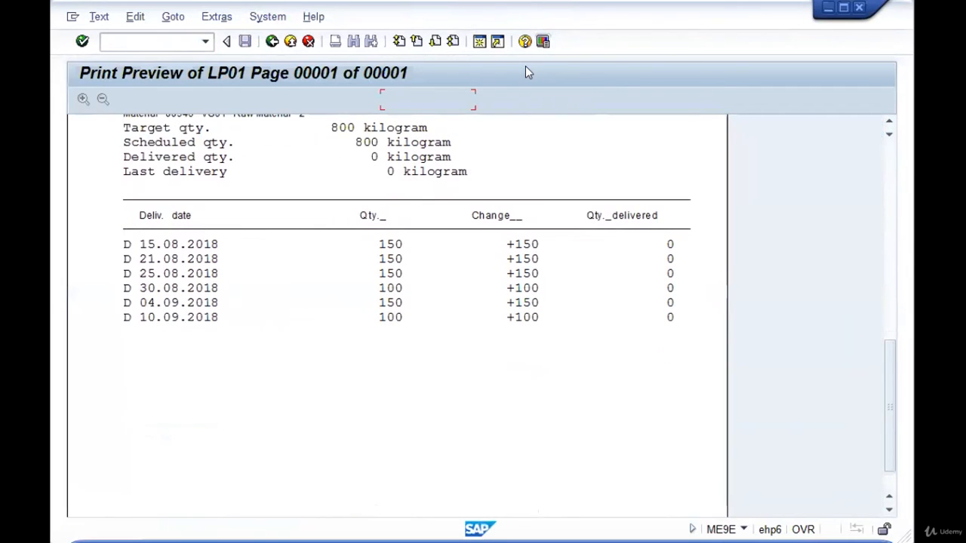
left_click(145, 300)
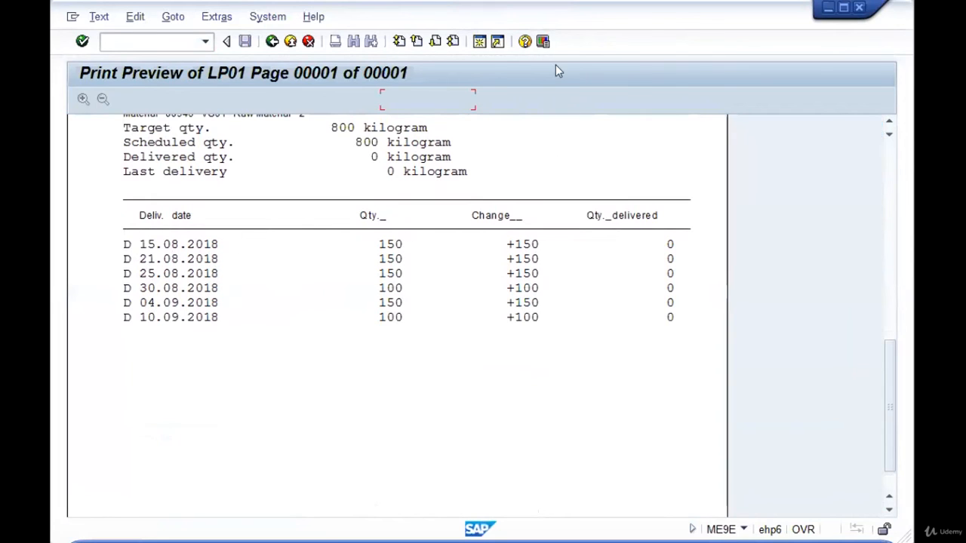
left_click(291, 42)
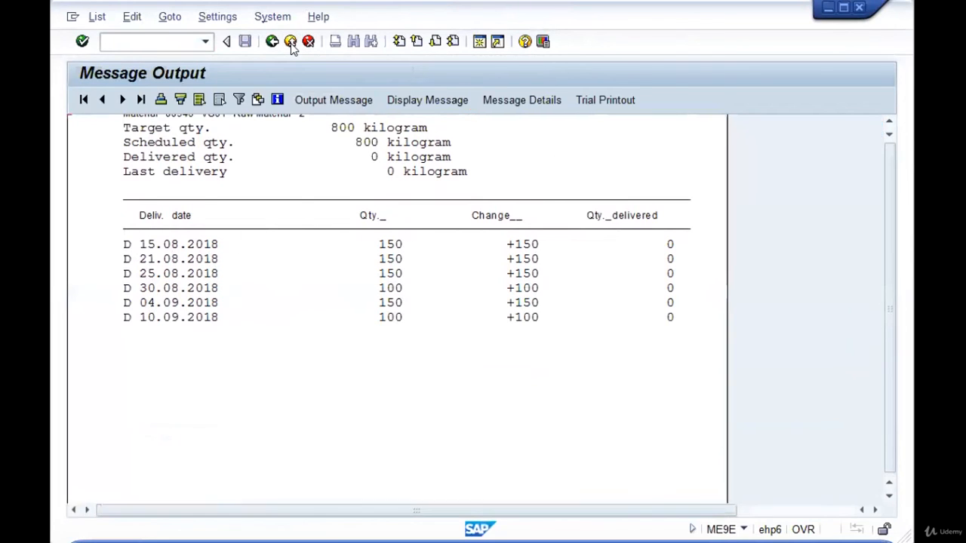
left_click(290, 42)
left_click(291, 42)
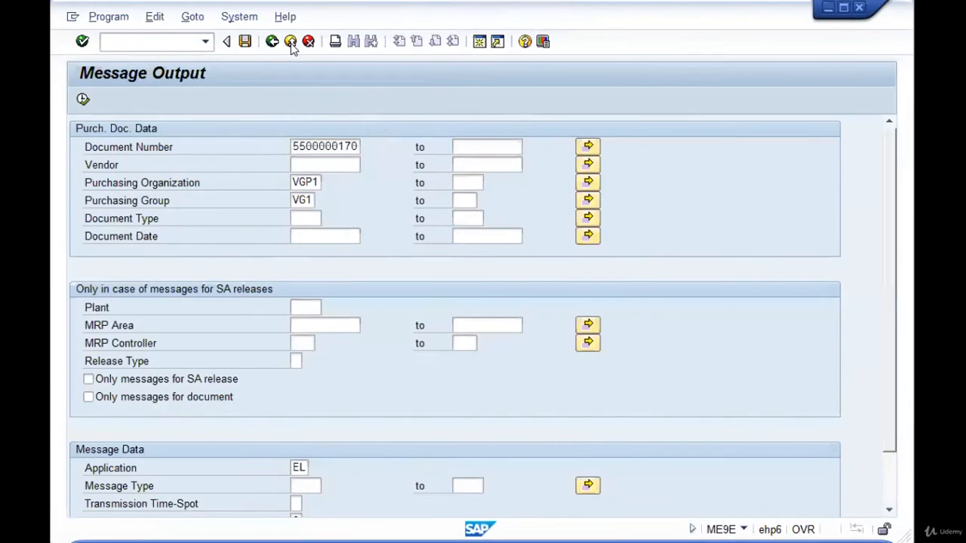